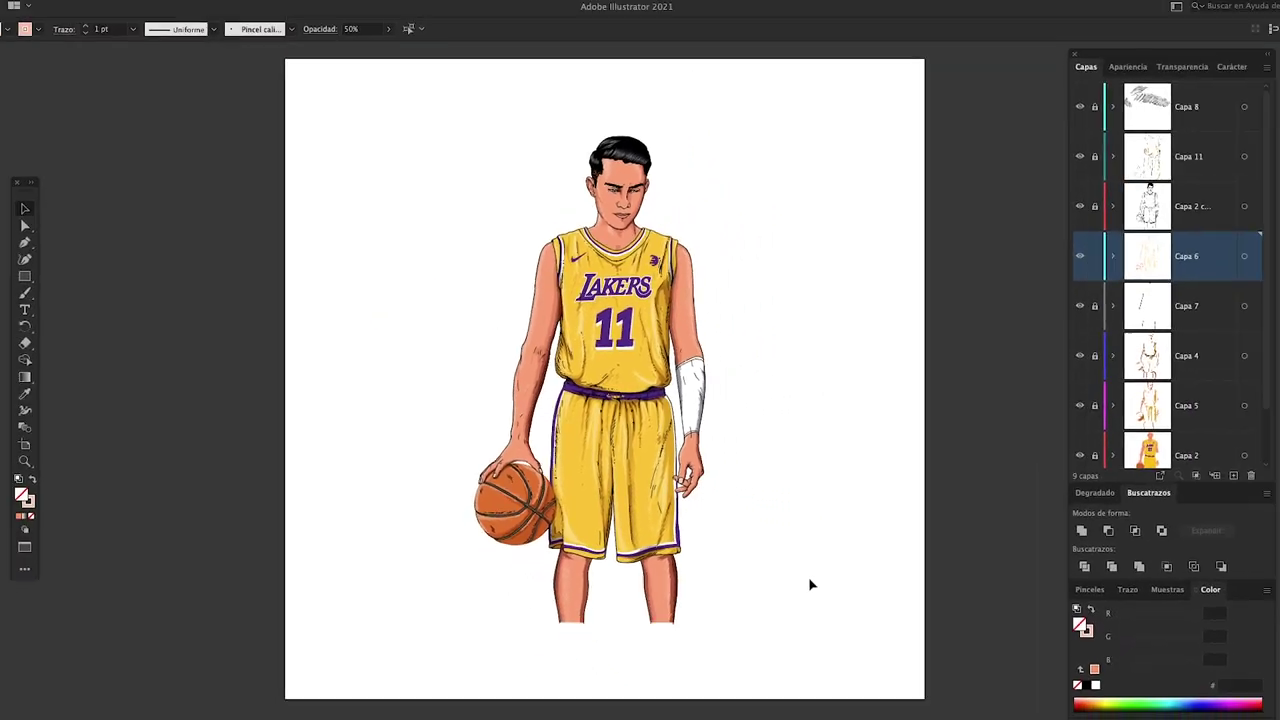
- Switch from the full-screen Illustrator space to the Safari window showing Google
key("ctrl+Right")
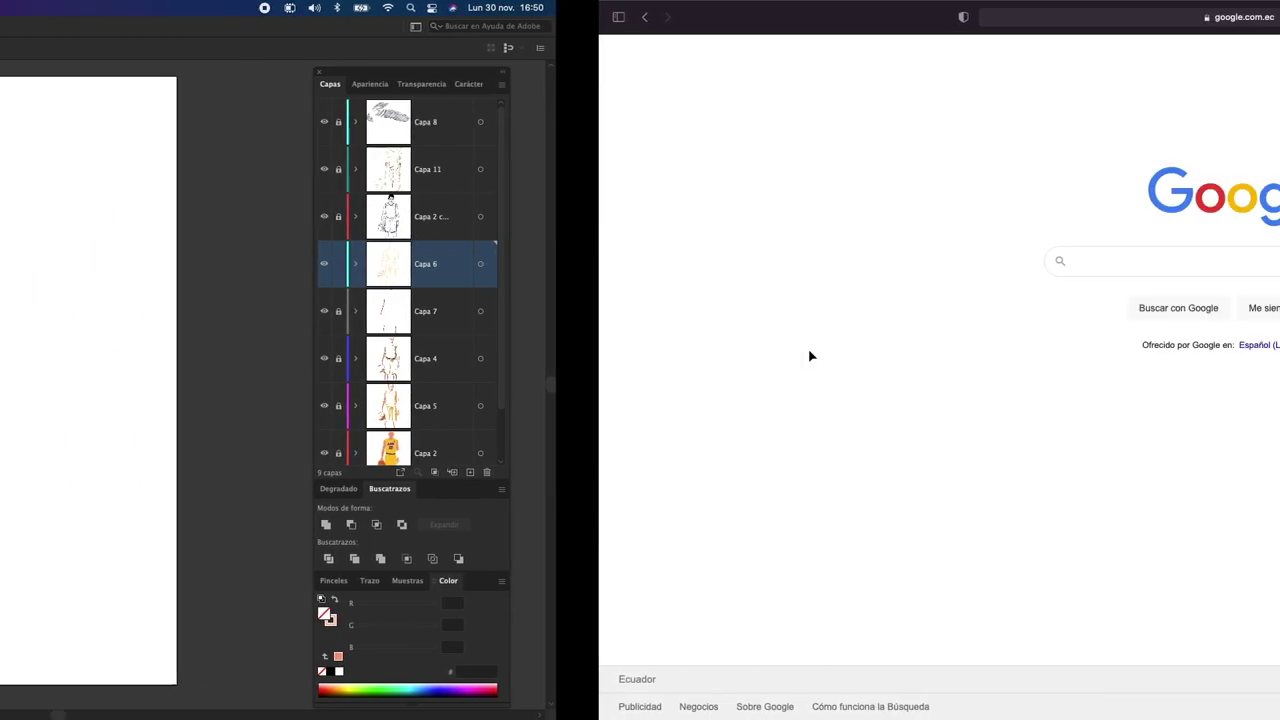
- Search Google Images for 'tatuaje para hombre' and scroll through the results
left_click(812, 260)
type("tatuaje para hombre")
key("Return")
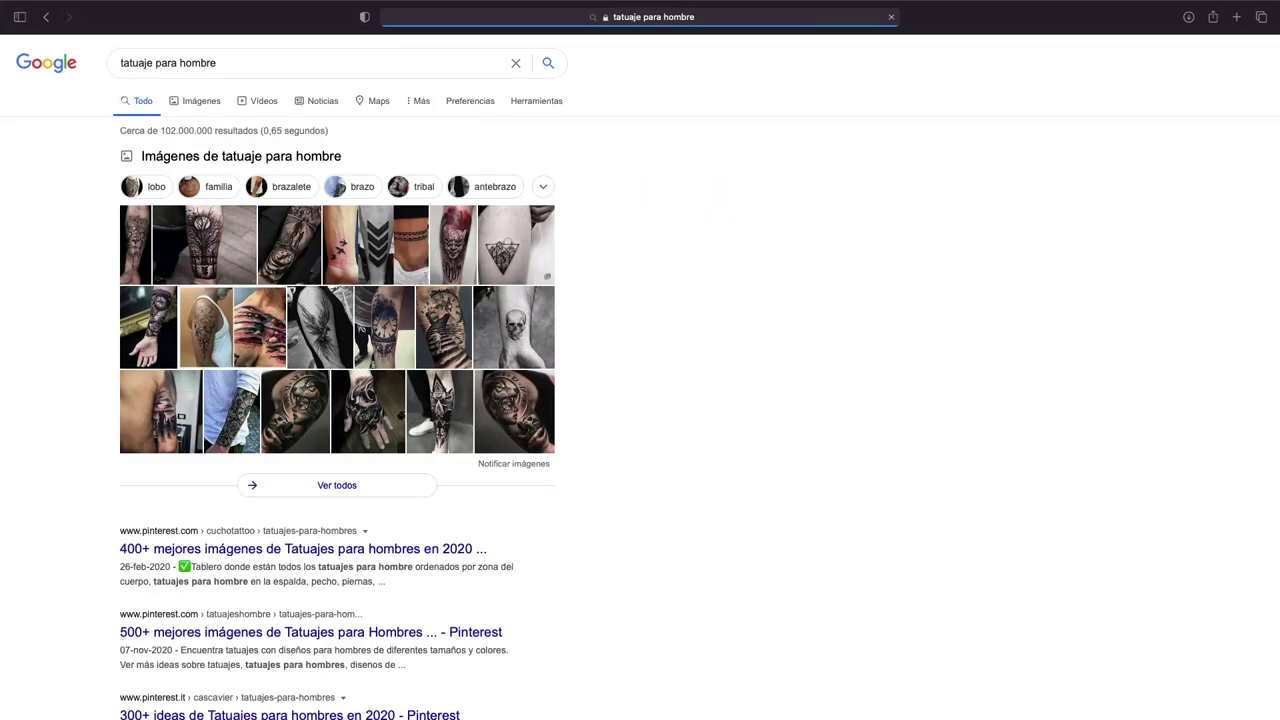
left_click(194, 101)
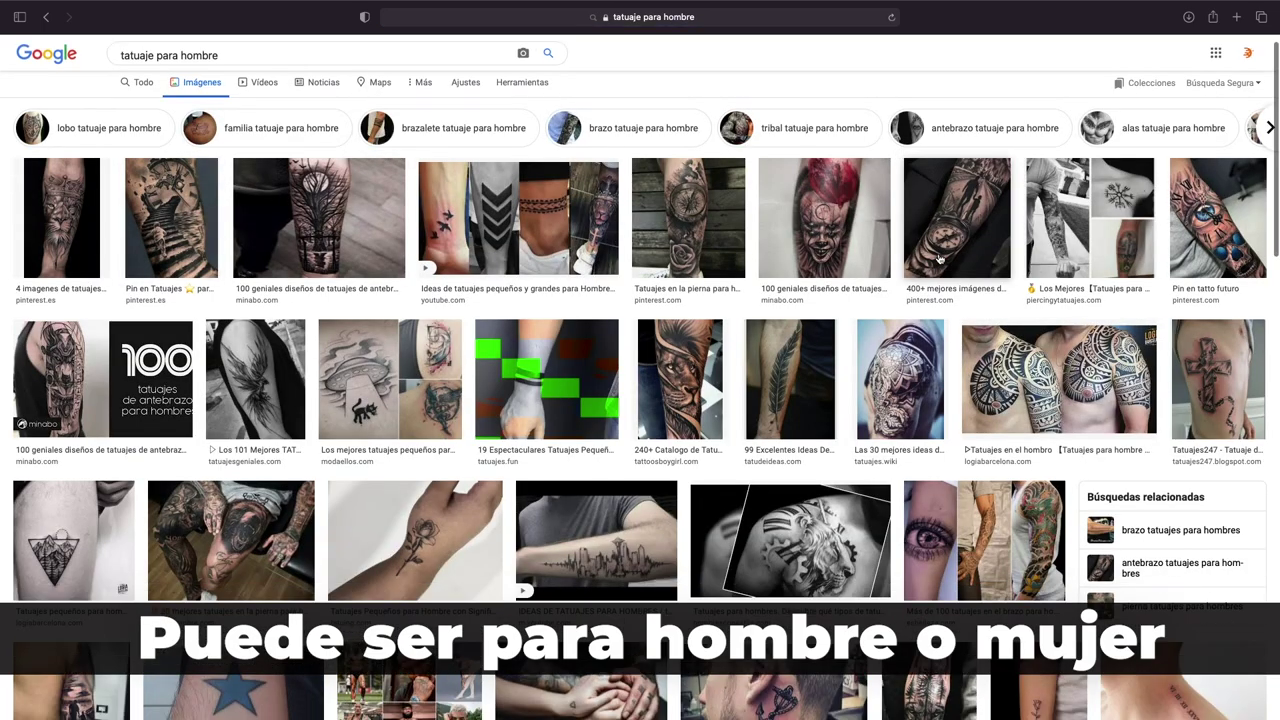
scroll(940, 258, "down", 5)
scroll(940, 258, "down", 2)
scroll(940, 258, "up", 3)
scroll(940, 258, "up", 5)
- Refine the search to arm tattoos ('en el brazo') and preview forearm and wolf tattoos
left_click(250, 62)
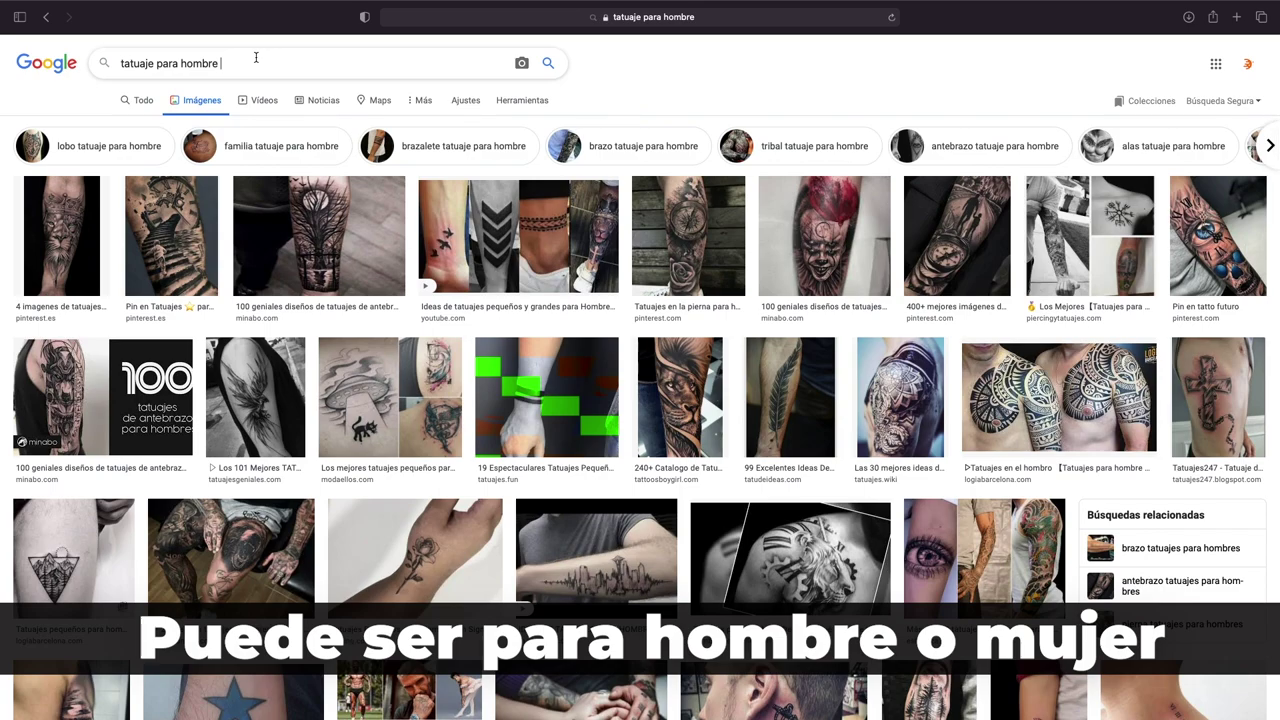
left_click(300, 88)
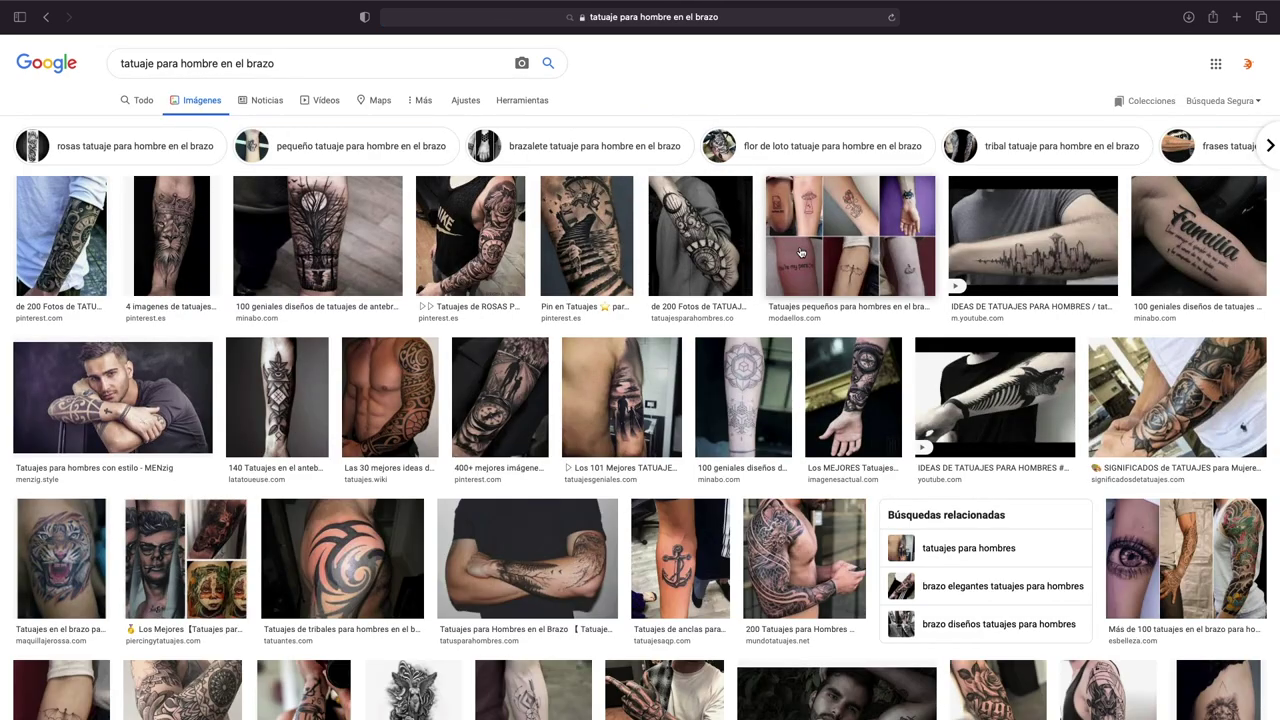
left_click(517, 383)
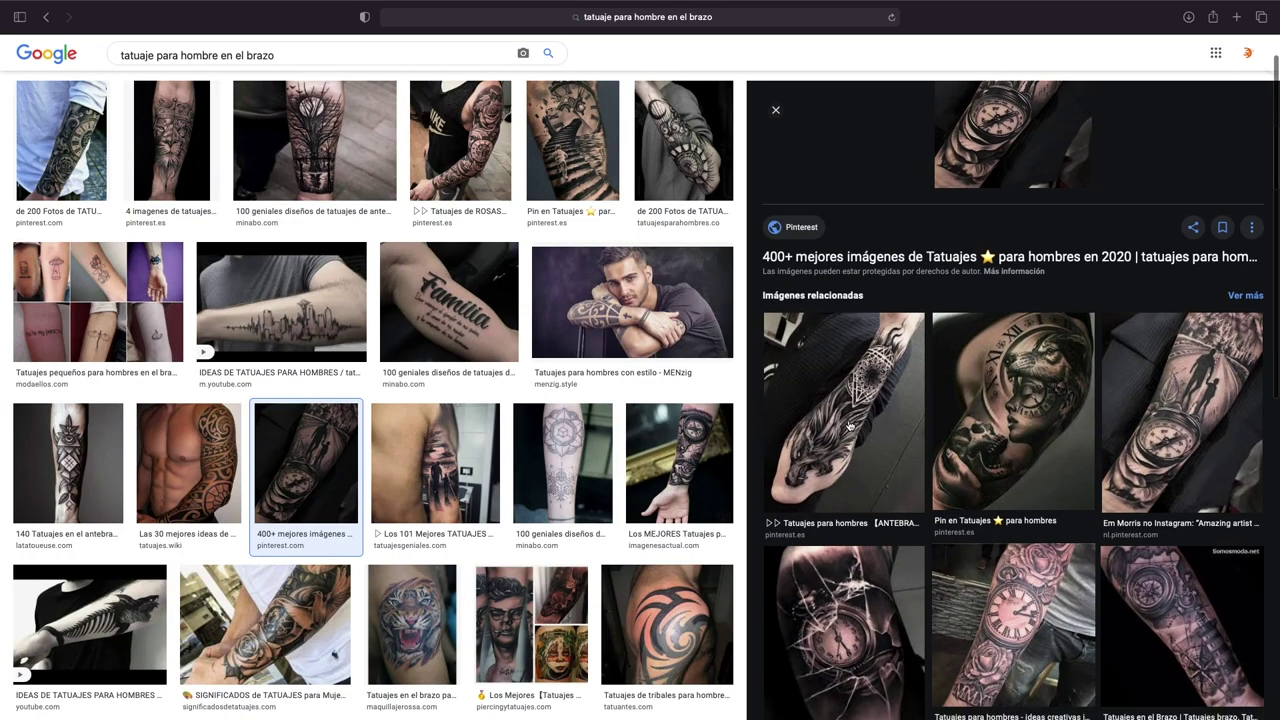
left_click(1004, 416)
scroll(1004, 416, "down", 3)
scroll(1010, 422, "down", 3)
scroll(1016, 428, "down", 3)
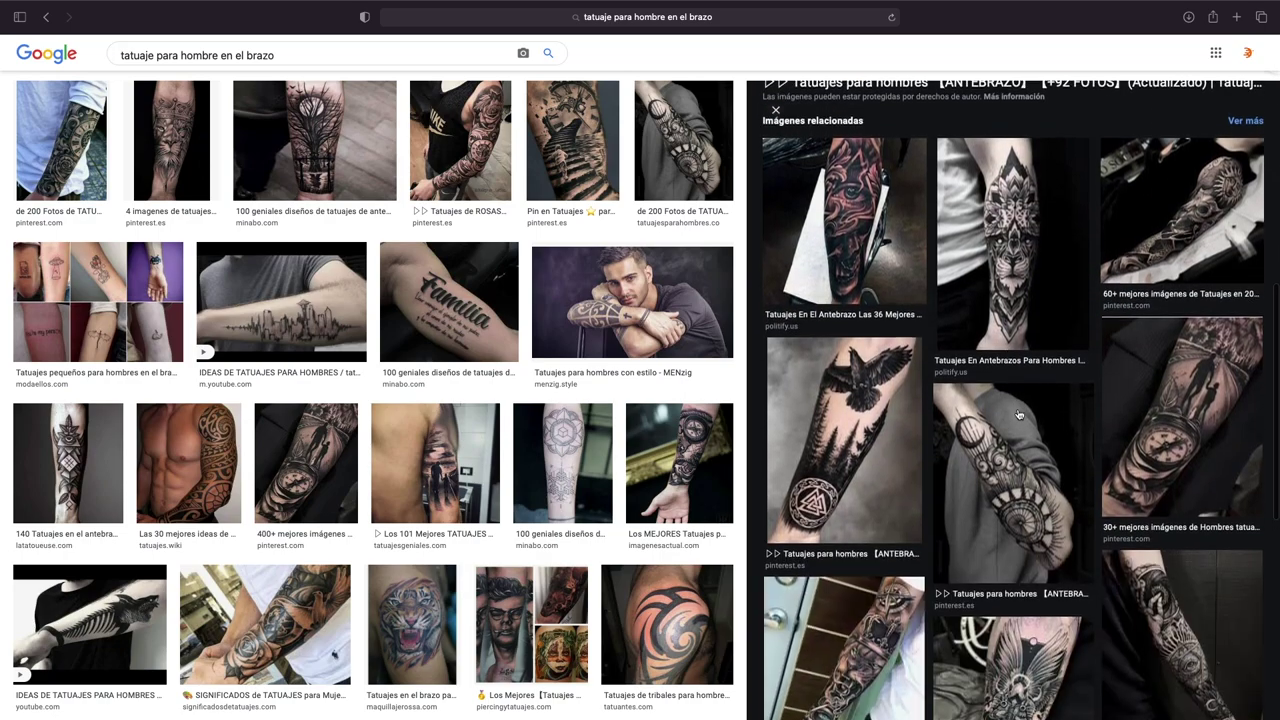
- Preview two more related forearm tattoo images
left_click(1021, 433)
scroll(1021, 433, "down", 3)
scroll(1022, 433, "down", 3)
scroll(1023, 433, "down", 3)
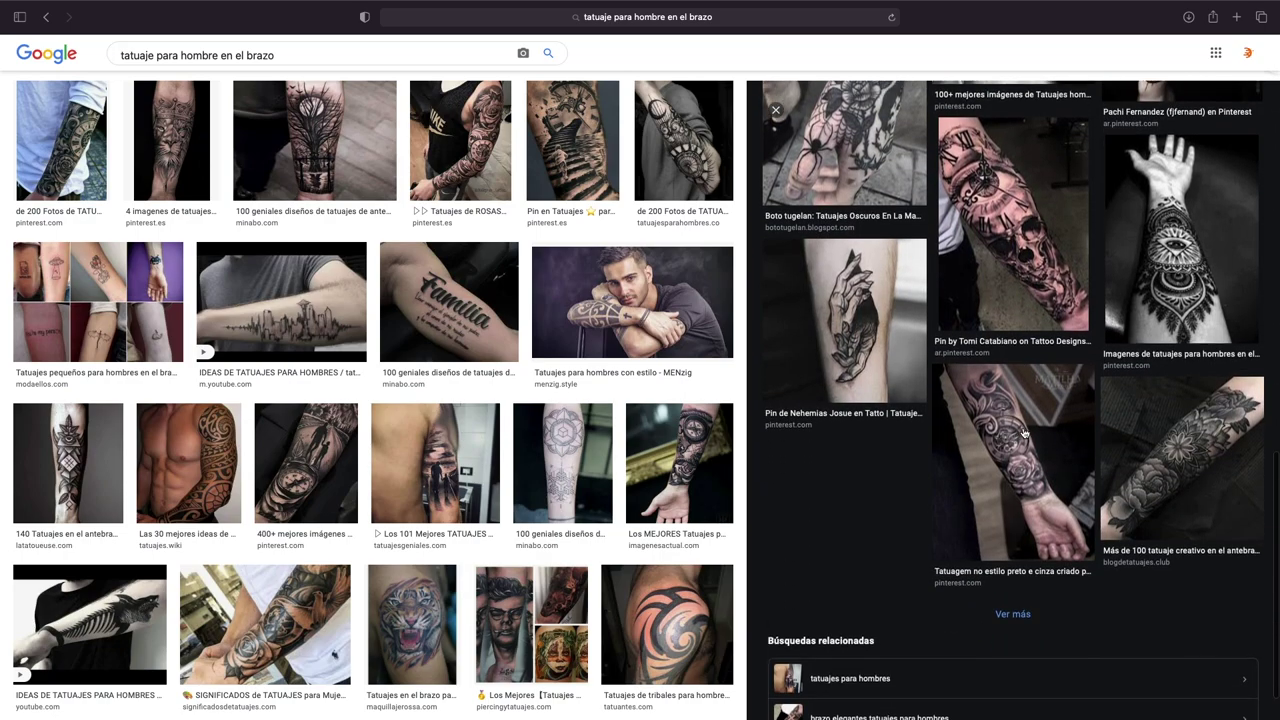
left_click(1024, 433)
scroll(373, 405, "down", 1)
scroll(373, 405, "down", 4)
- Preview the geometric elbow sleeve, lion and tiger tattoo images
left_click(373, 405)
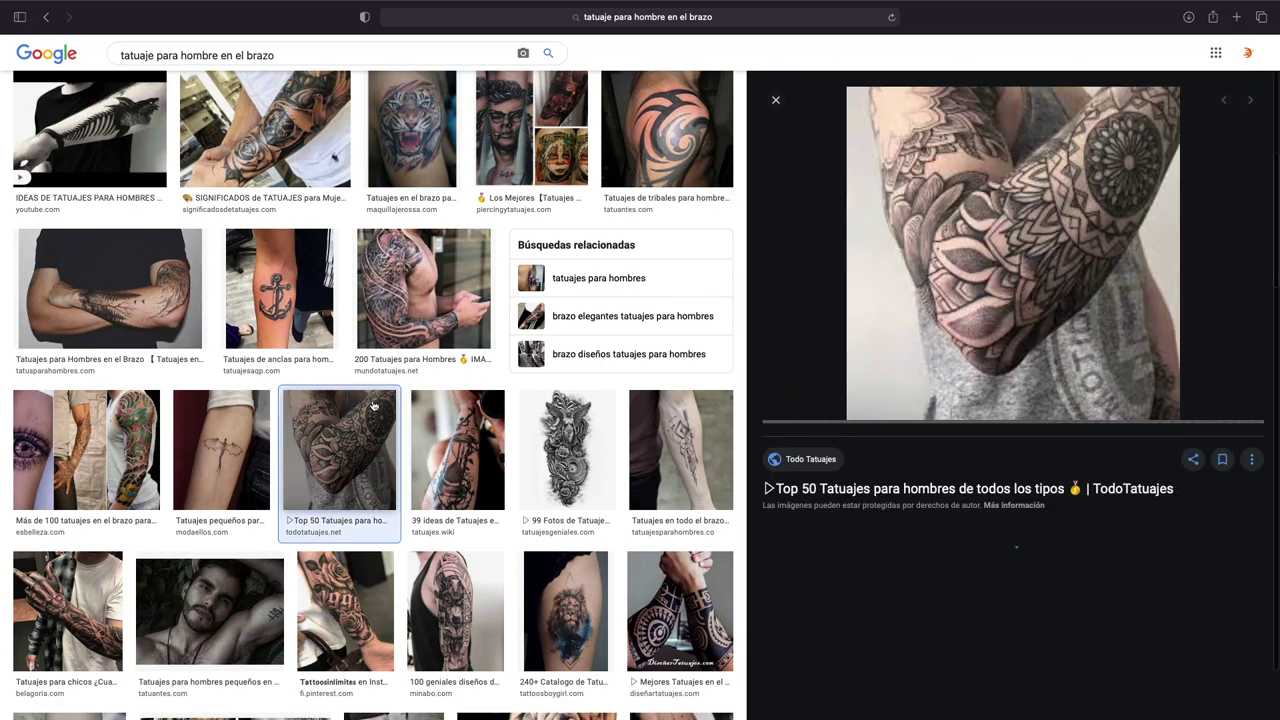
scroll(373, 405, "down", 3)
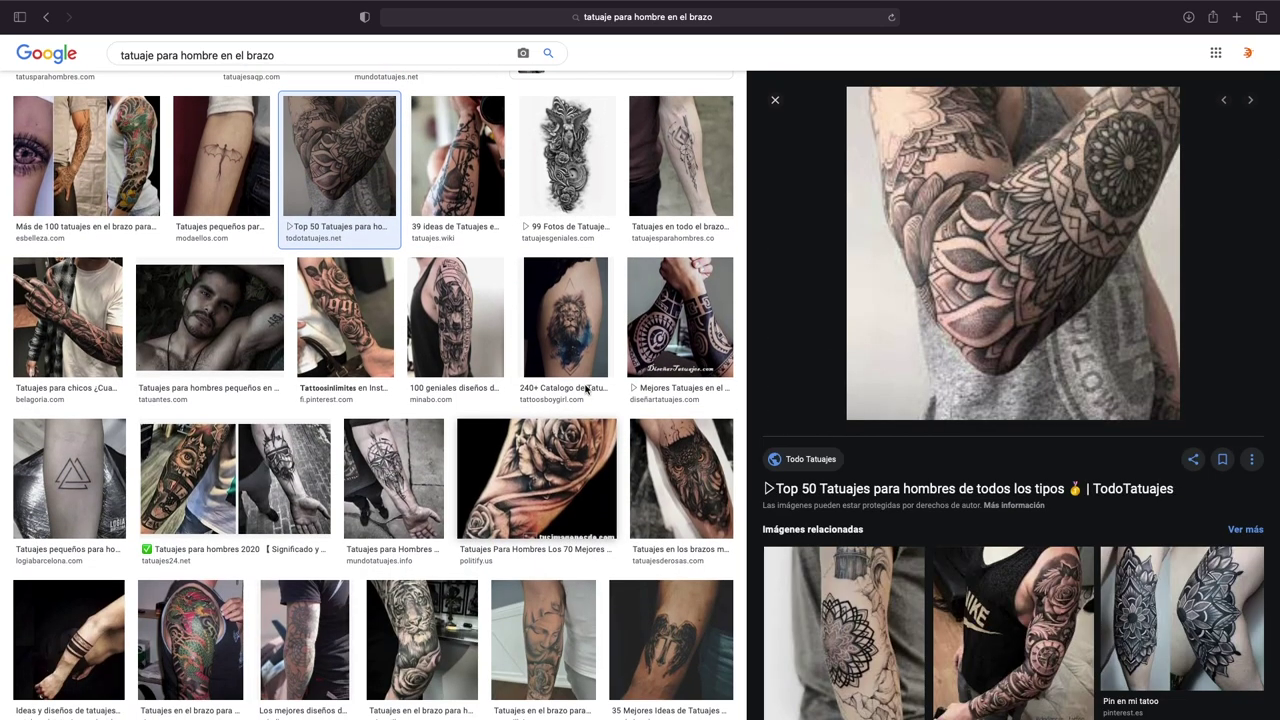
left_click(590, 377)
scroll(858, 427, "down", 4)
scroll(858, 427, "down", 2)
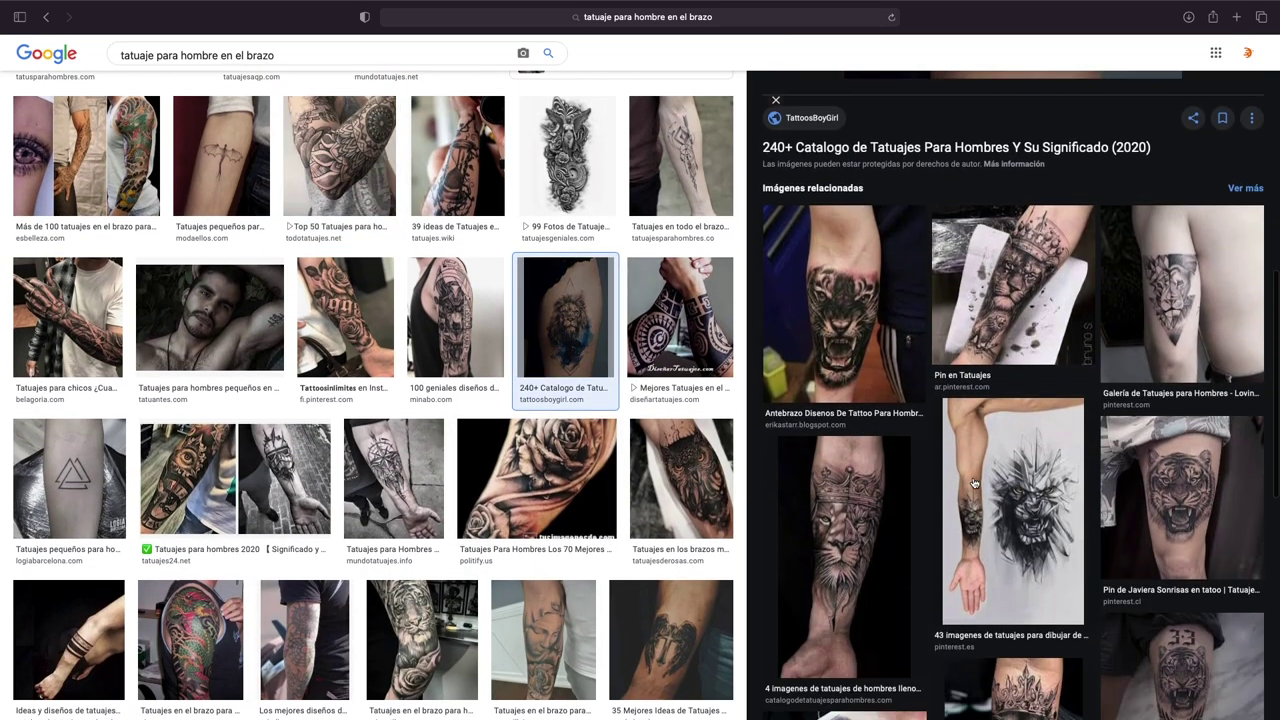
left_click(858, 428)
- Change the search to men's foot tattoos ('en el pie')
scroll(570, 482, "down", 2)
scroll(570, 482, "up", 10)
scroll(570, 482, "up", 5)
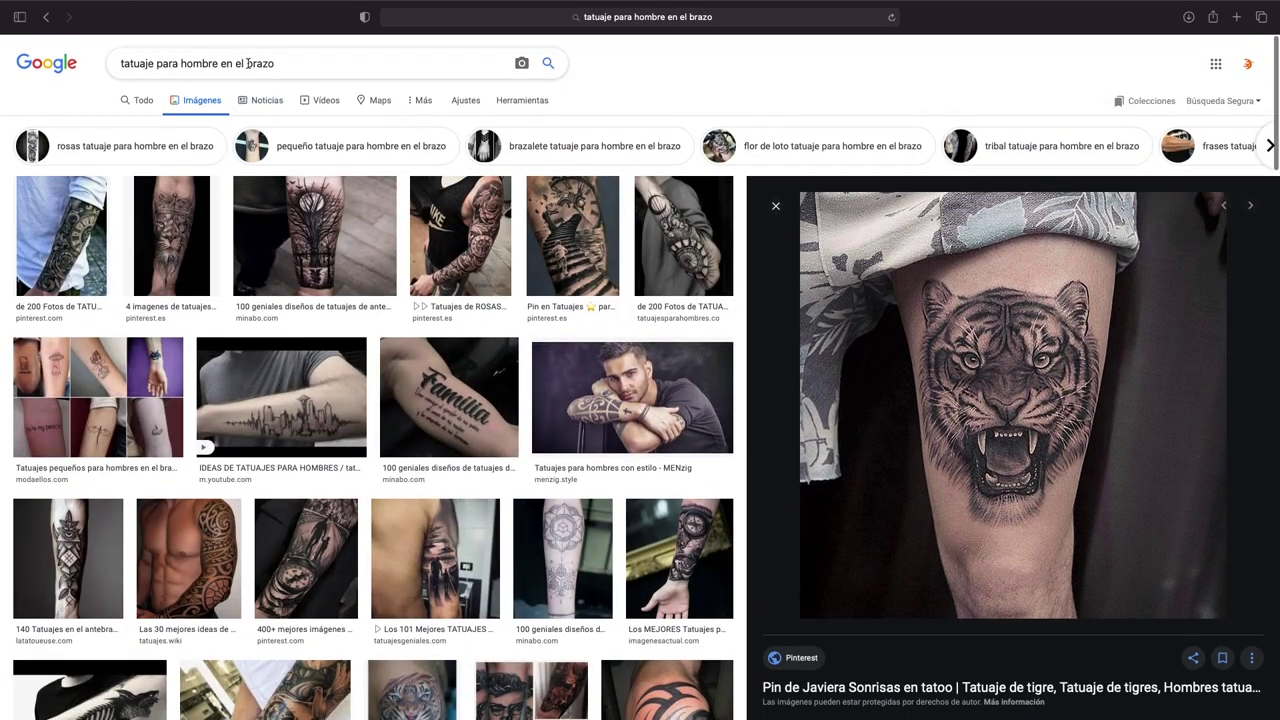
type("pie")
left_click(271, 114)
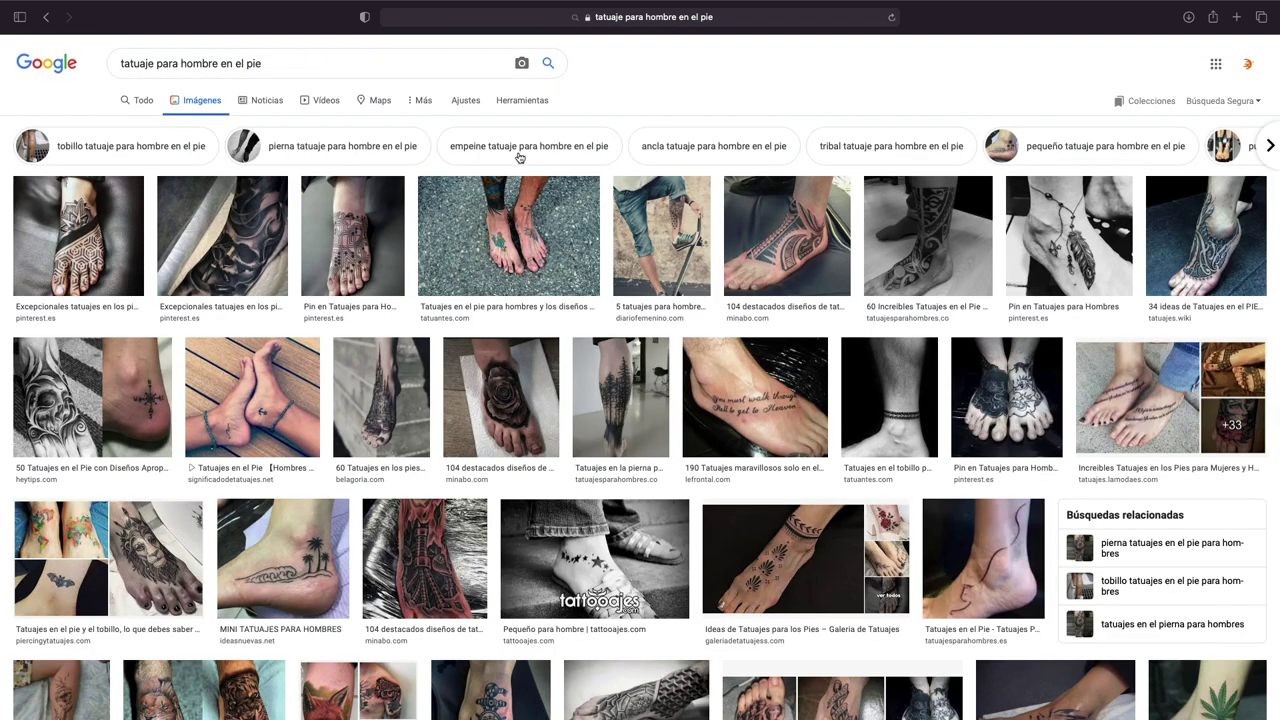
- Search for men's leg tattoos ('en el pierna') and preview the hexagon-patterned leg tattoo
type("rna")
key("Return")
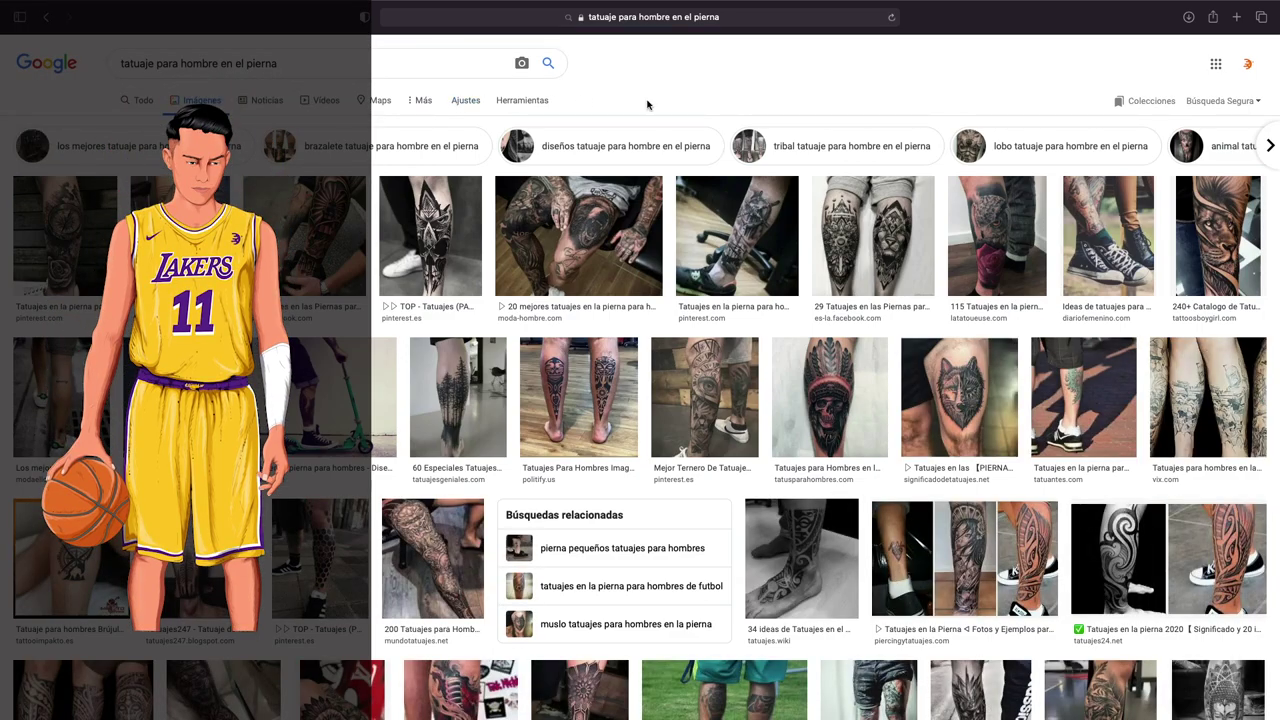
left_click(345, 530)
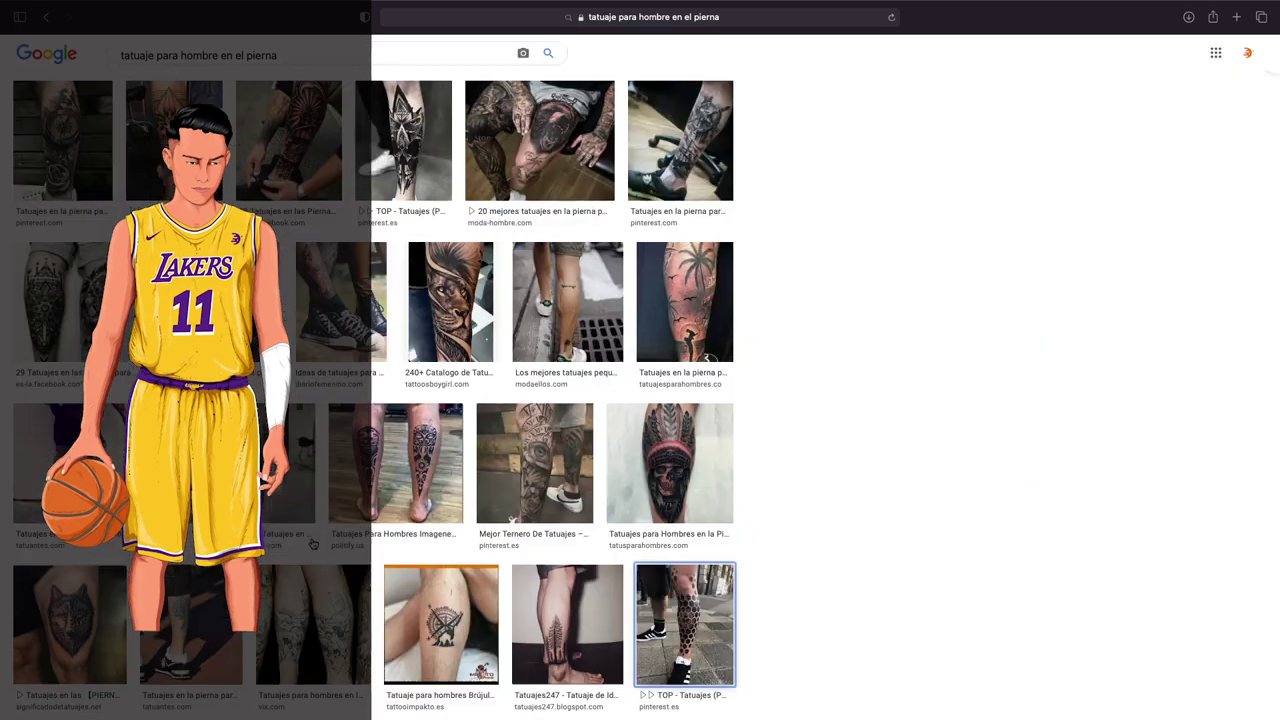
scroll(461, 440, "down", 1)
scroll(461, 440, "down", 3)
scroll(461, 440, "down", 2)
- Open the large '120 tatuajes tribales' tribal calf tattoo image and scroll its page
key("Right")
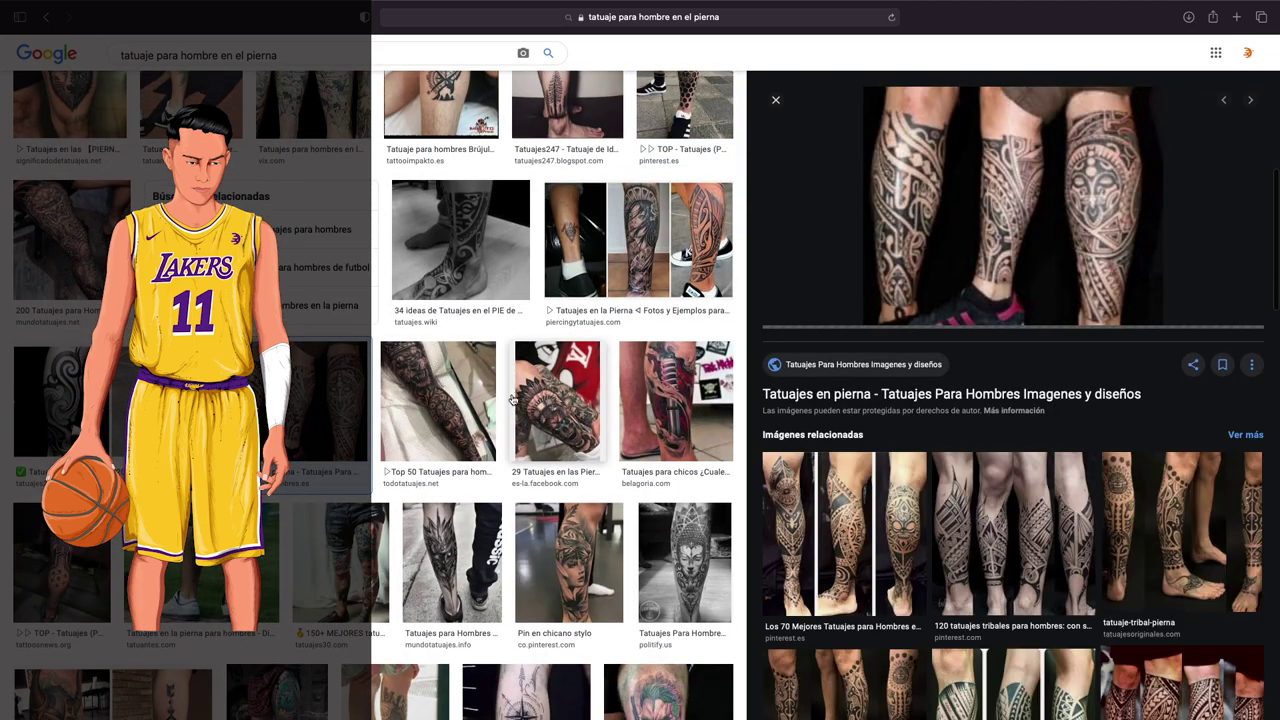
scroll(997, 491, "down", 1)
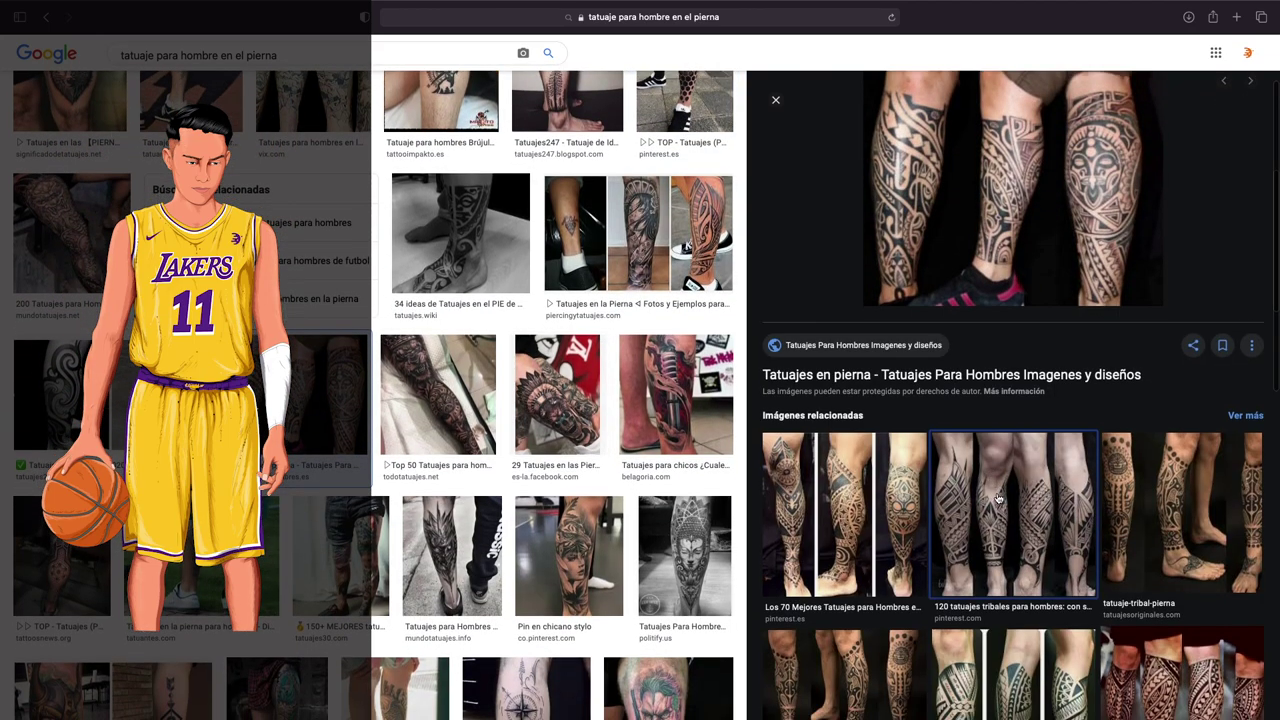
left_click(997, 498)
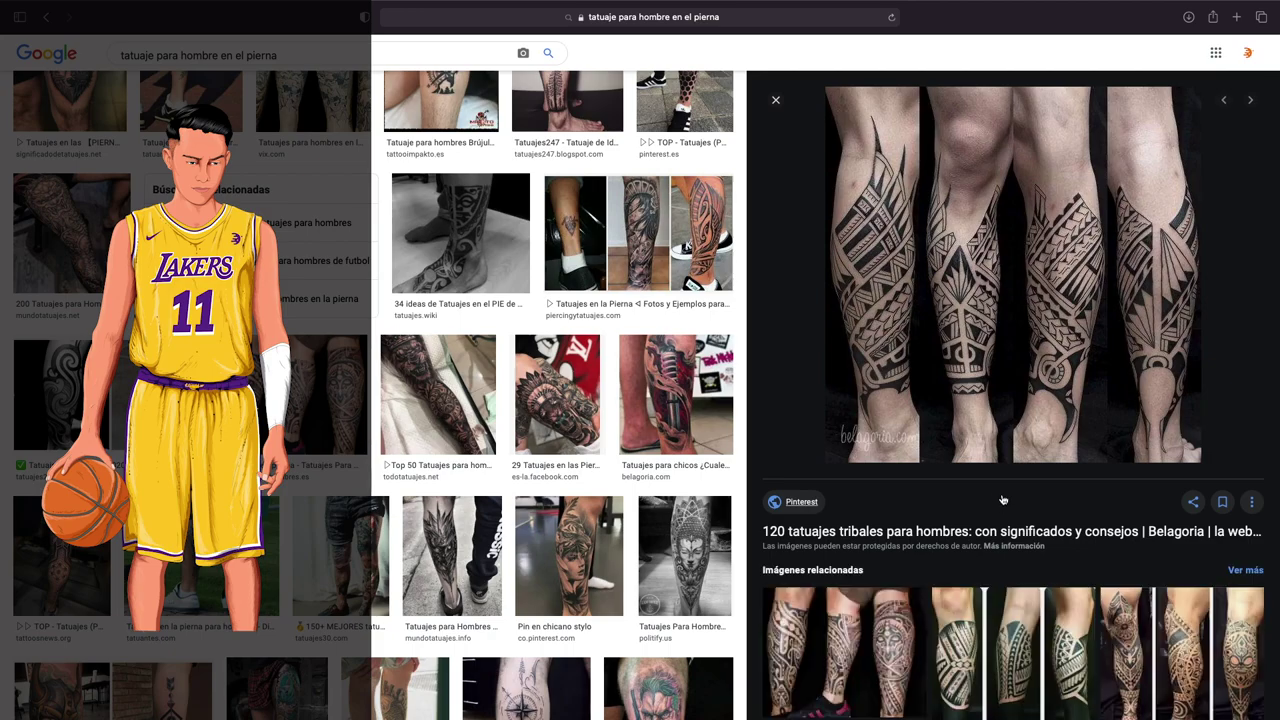
scroll(962, 302, "down", 2)
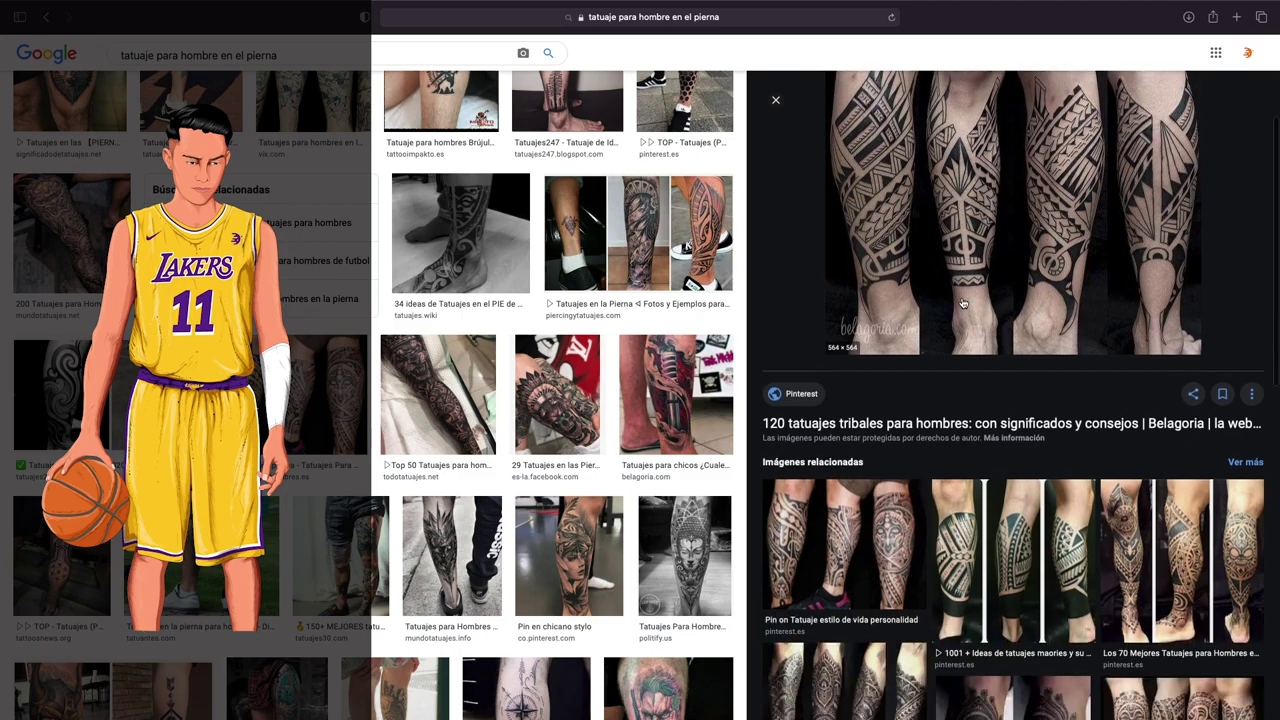
scroll(1000, 330, "down", 1)
scroll(1050, 370, "down", 1)
scroll(1100, 410, "down", 1)
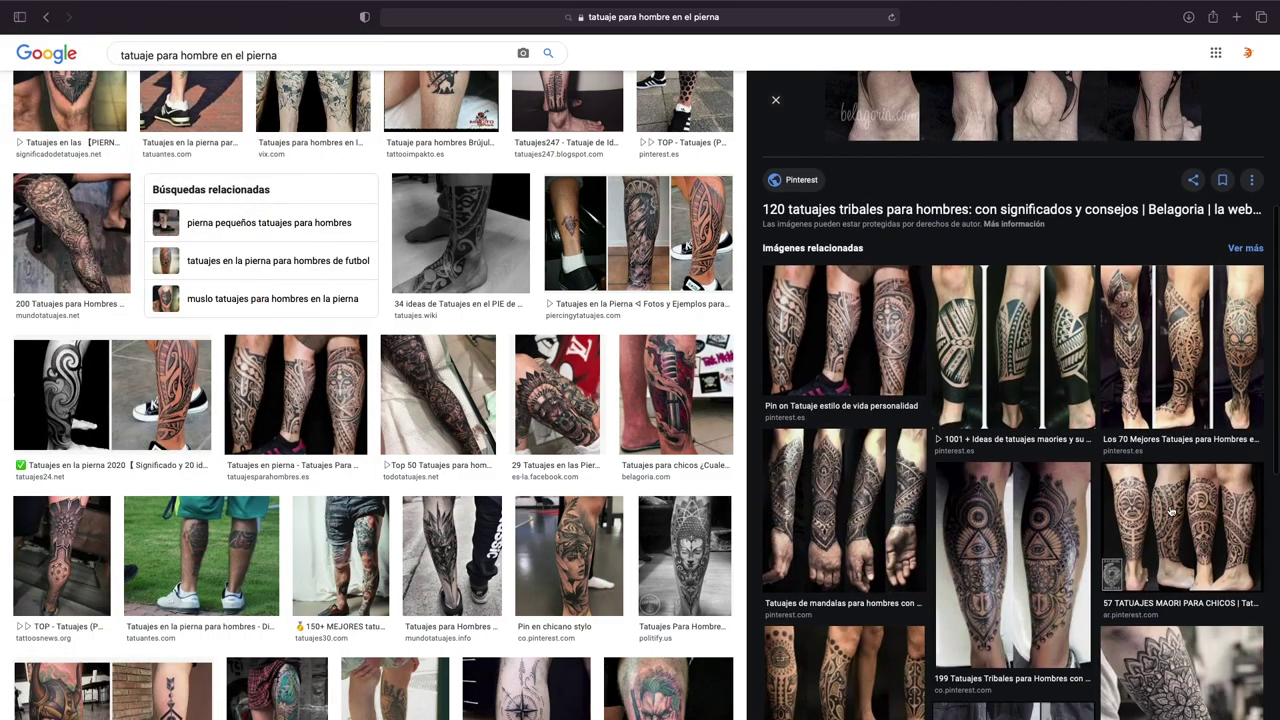
scroll(1165, 500, "down", 2)
scroll(1160, 485, "down", 2)
scroll(1150, 460, "down", 2)
scroll(1135, 425, "up", 8)
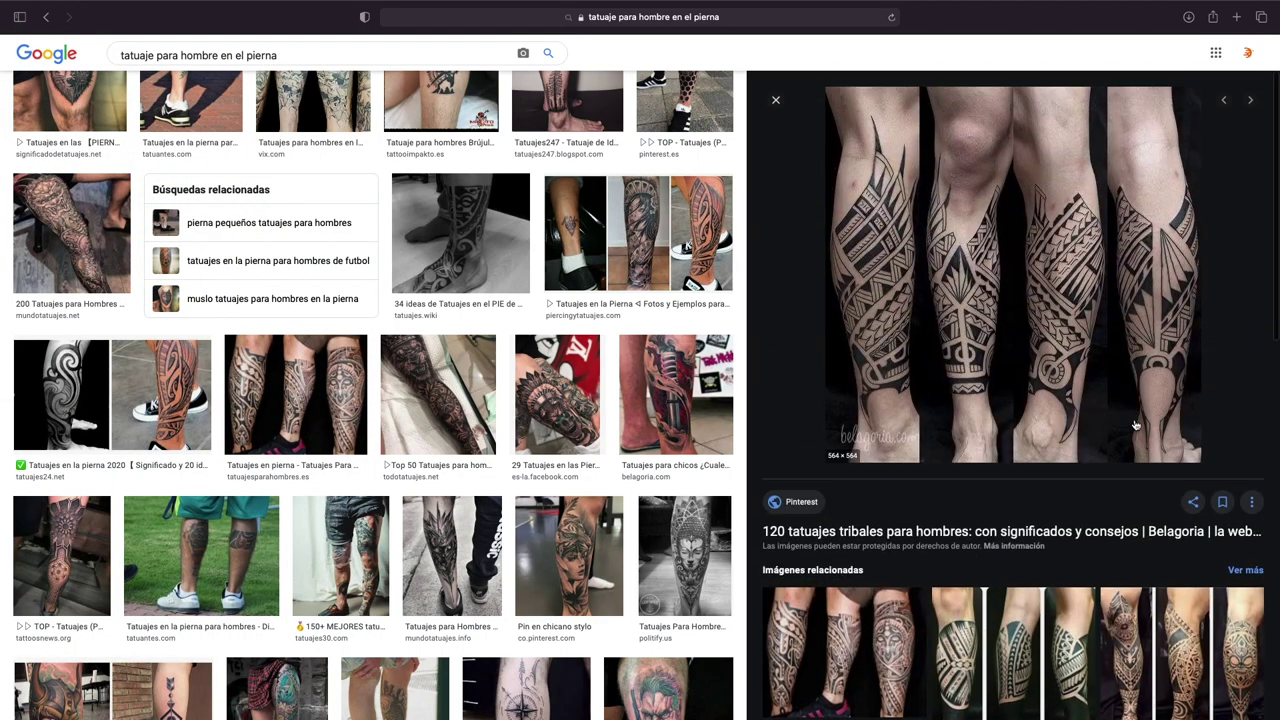
- Choose an option from the tribal image's context menu, return to Illustrator and activate Capa 8
right_click(1063, 346)
left_click(1150, 514)
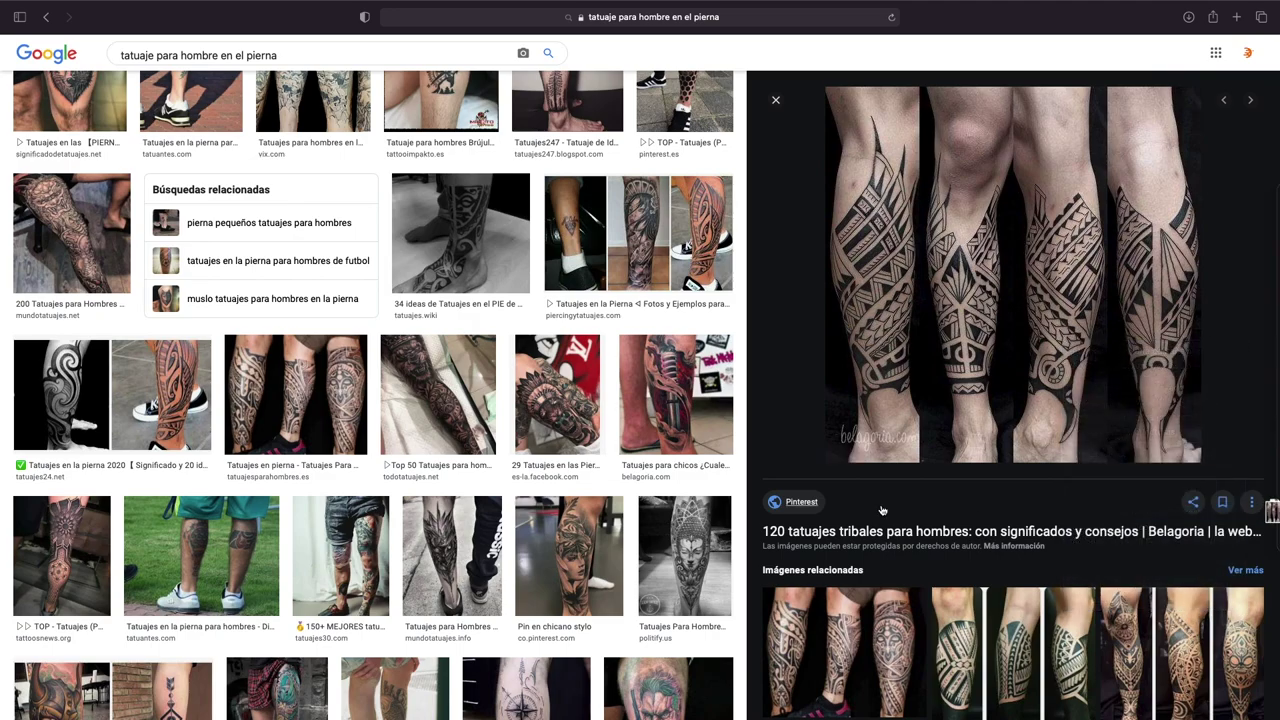
key("super+Tab")
left_click(1112, 108)
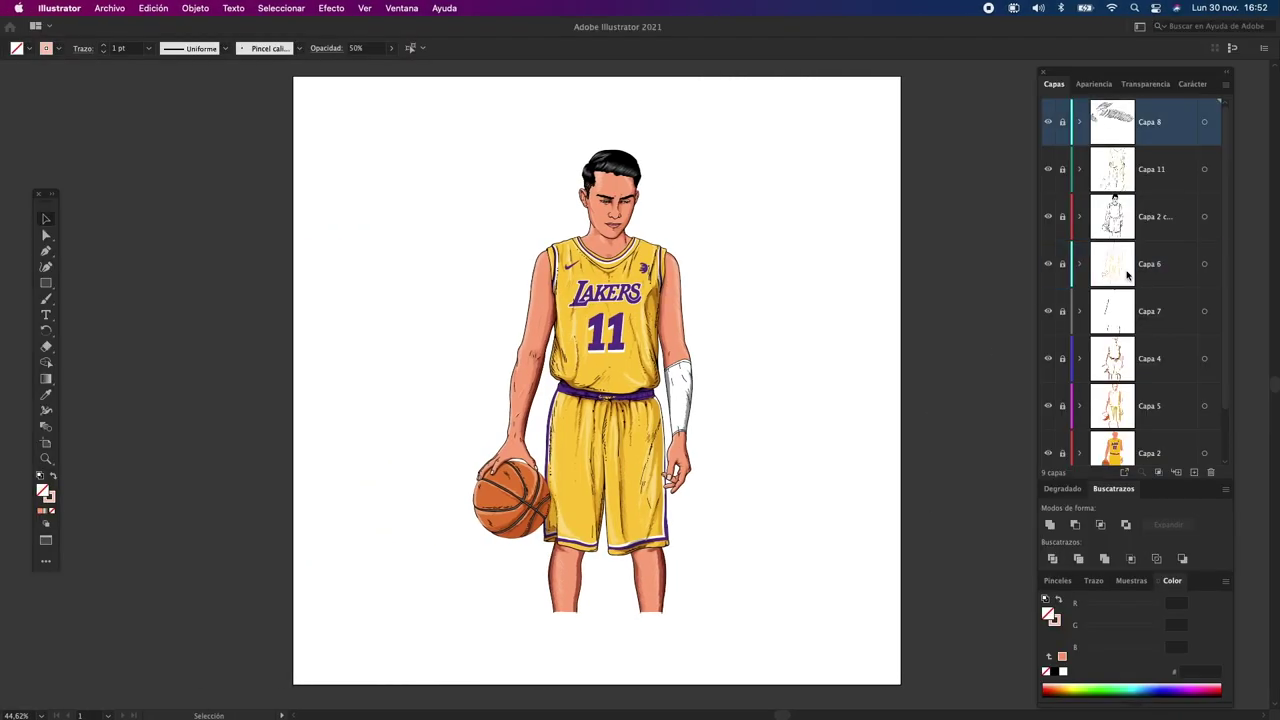
- Add a new layer and place tatuaje-tribal-maori-6.jpeg, shrunk, at 70% opacity
left_click(1194, 473)
key("Tab")
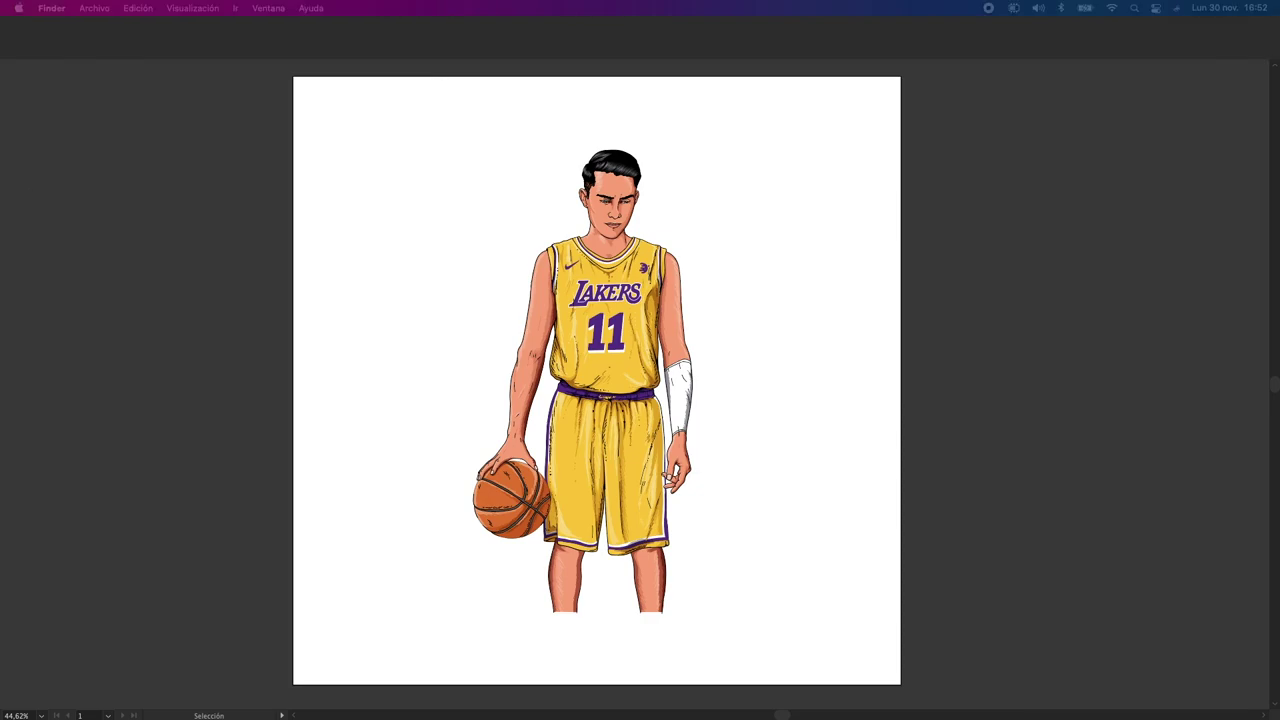
left_click_drag(537, 372, 537, 372)
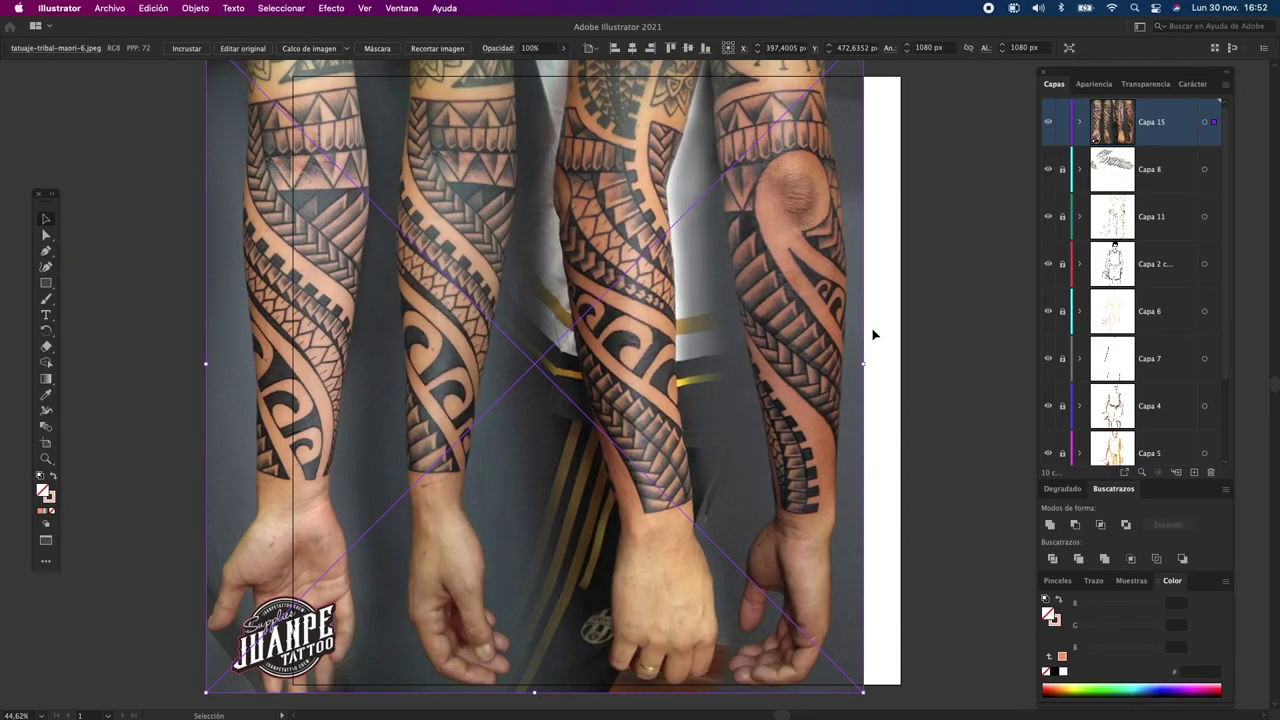
scroll(731, 360, "up", 5)
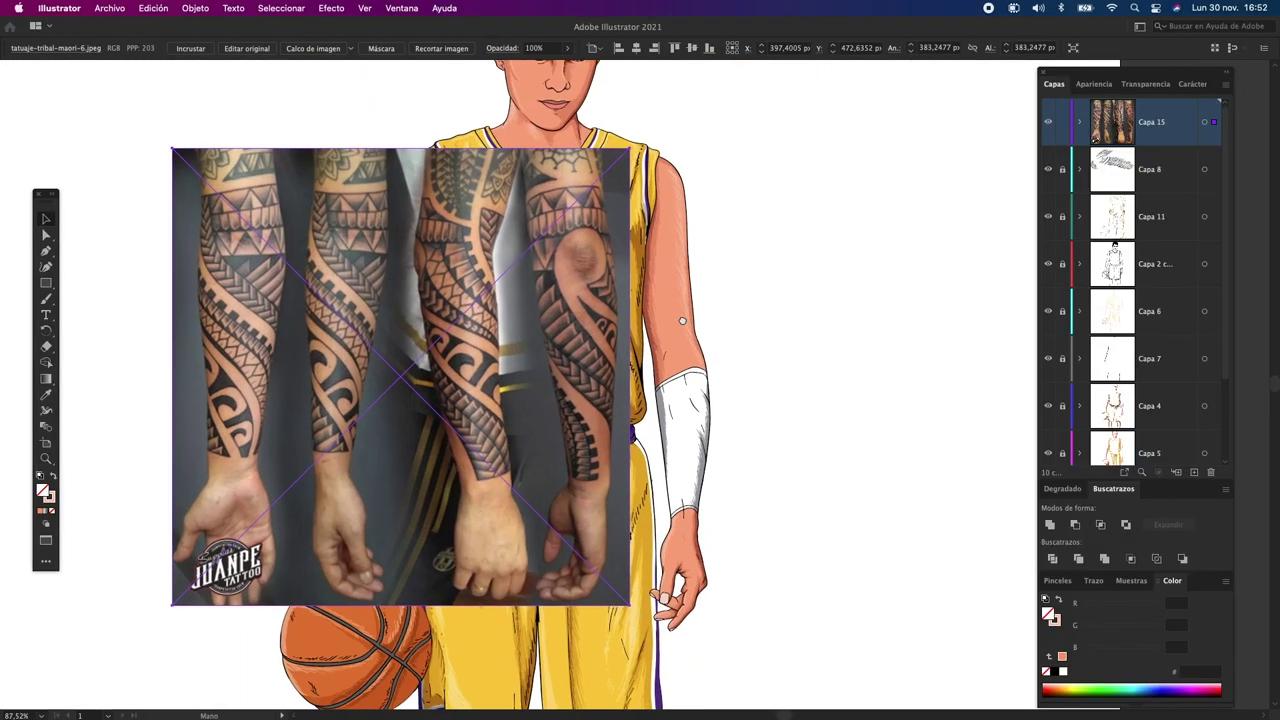
left_click_drag(551, 67, 548, 67)
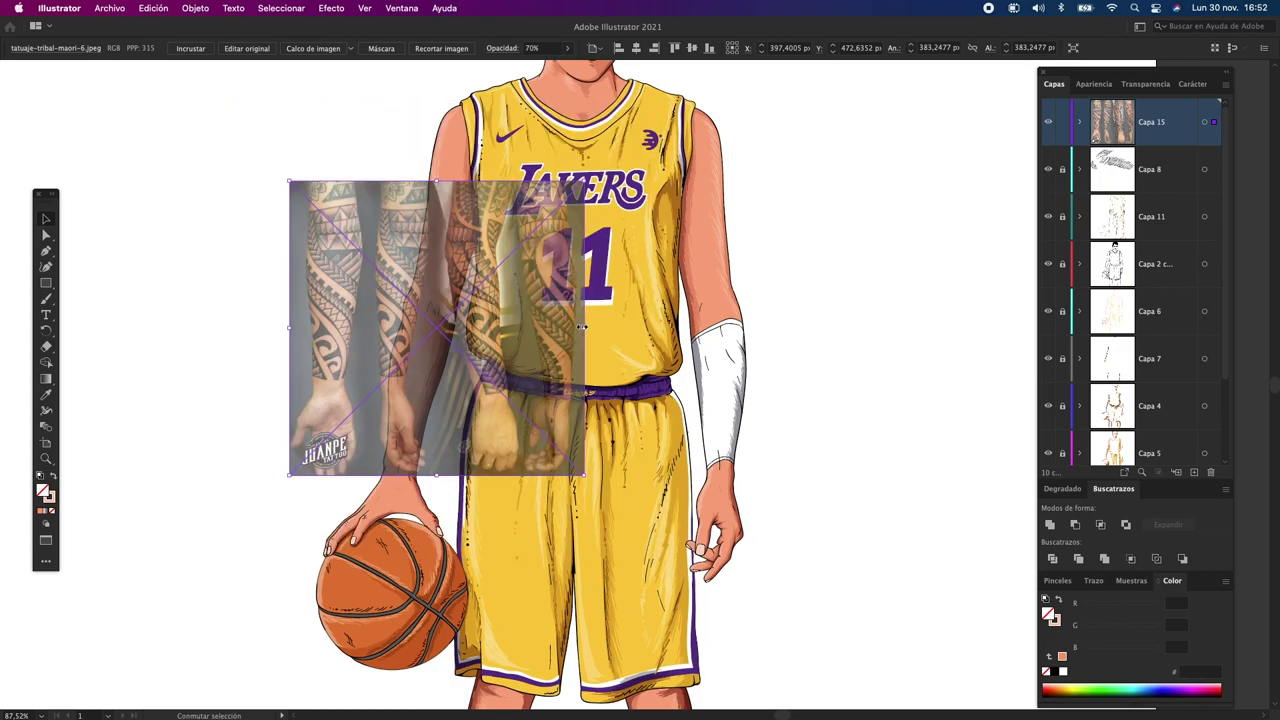
- Rotate, scale and position the tattoo photo over the player's ball-holding arm
left_click_drag(629, 604, 498, 533)
mouse_move(480, 250)
left_mouse_down()
mouse_move(514, 294)
mouse_move(566, 238)
left_mouse_up()
key("v")
mouse_move(522, 277)
left_mouse_down()
mouse_move(401, 316)
mouse_move(463, 267)
left_mouse_up()
scroll(440, 300, "up", 5)
scroll(416, 420, "down", 3)
scroll(415, 287, "down", 1)
key("super+shift+a")
left_click(400, 270)
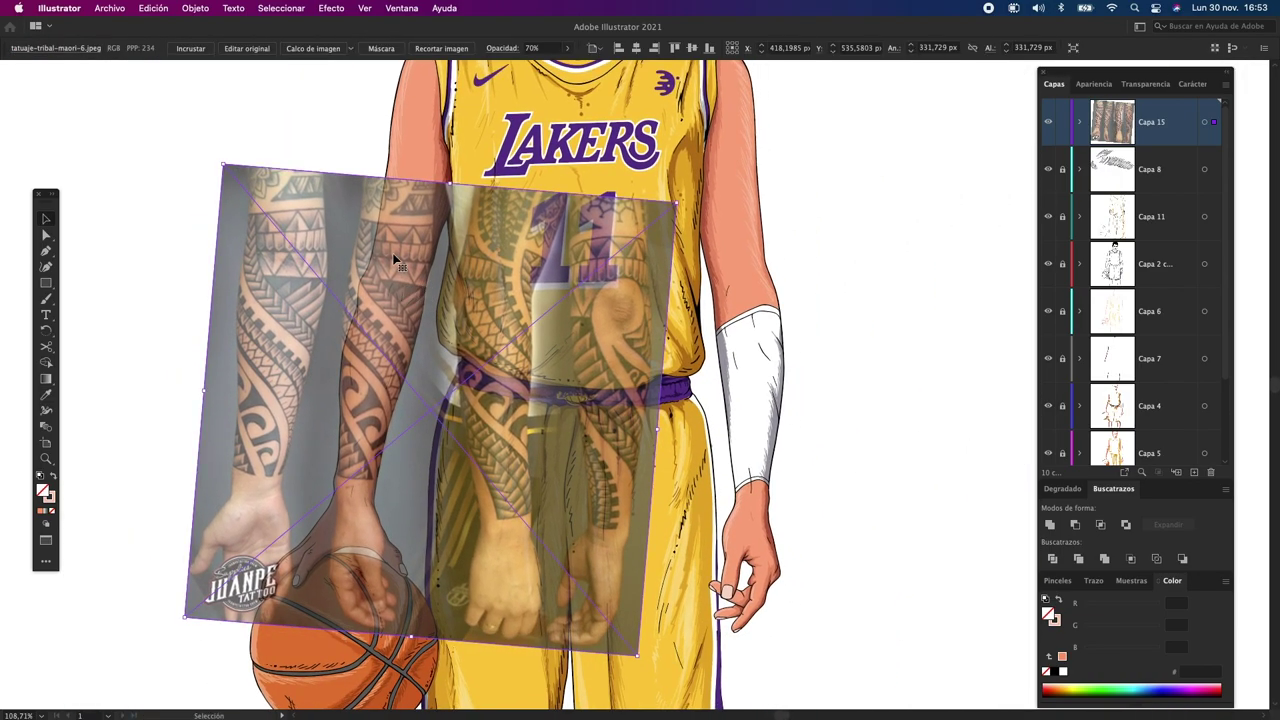
left_click(195, 8)
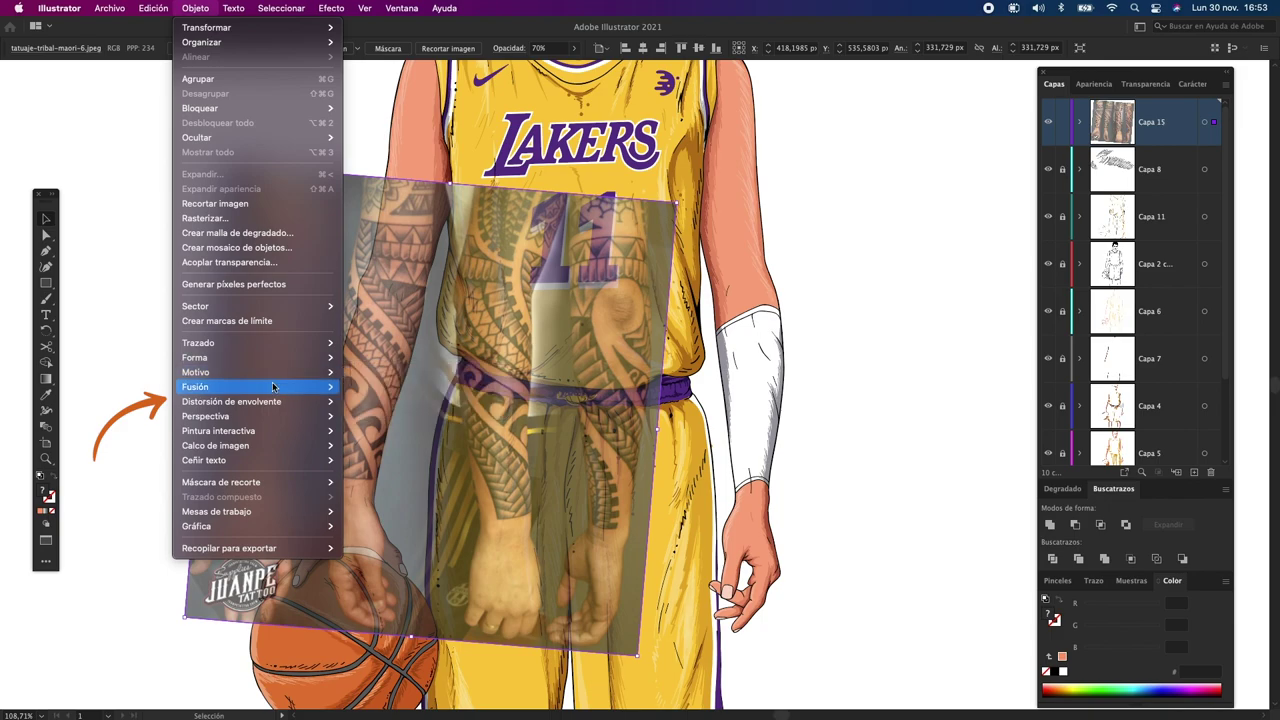
- Wrap the tattoo in a 1-row, 1-column envelope mesh and bend its top-left corner and left edge
mouse_move(231, 401)
left_click(395, 416)
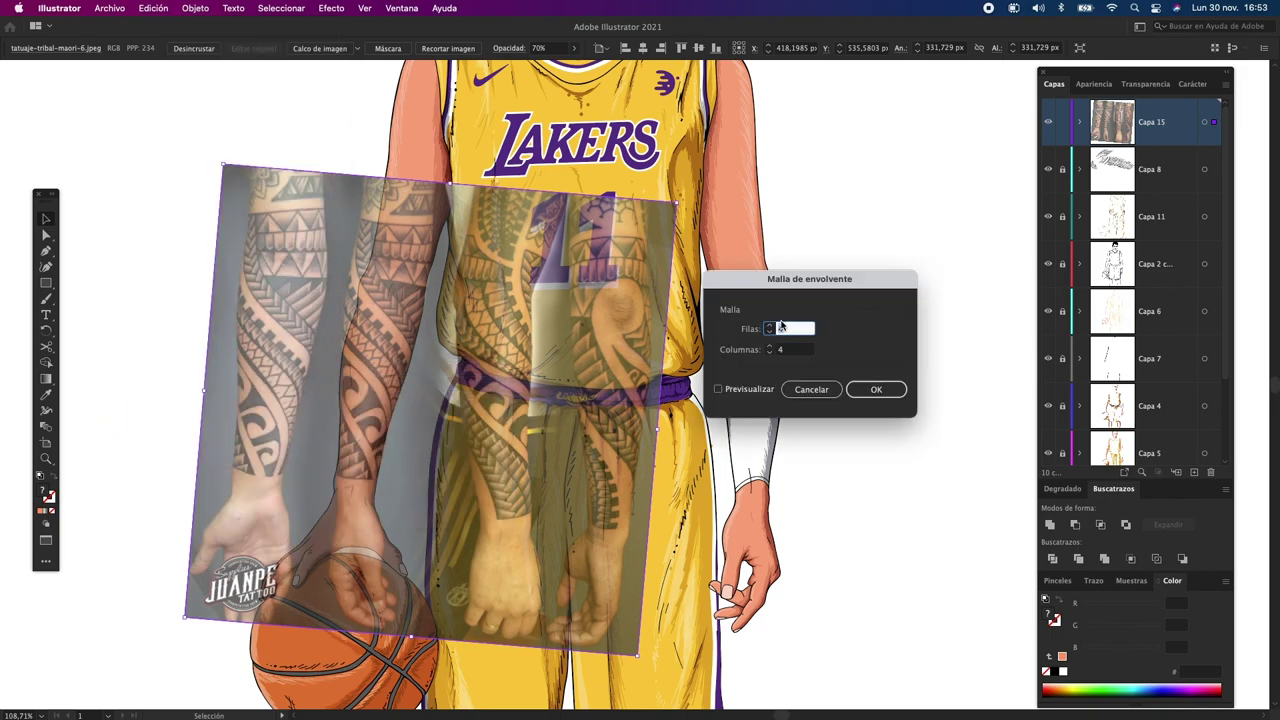
left_click(873, 390)
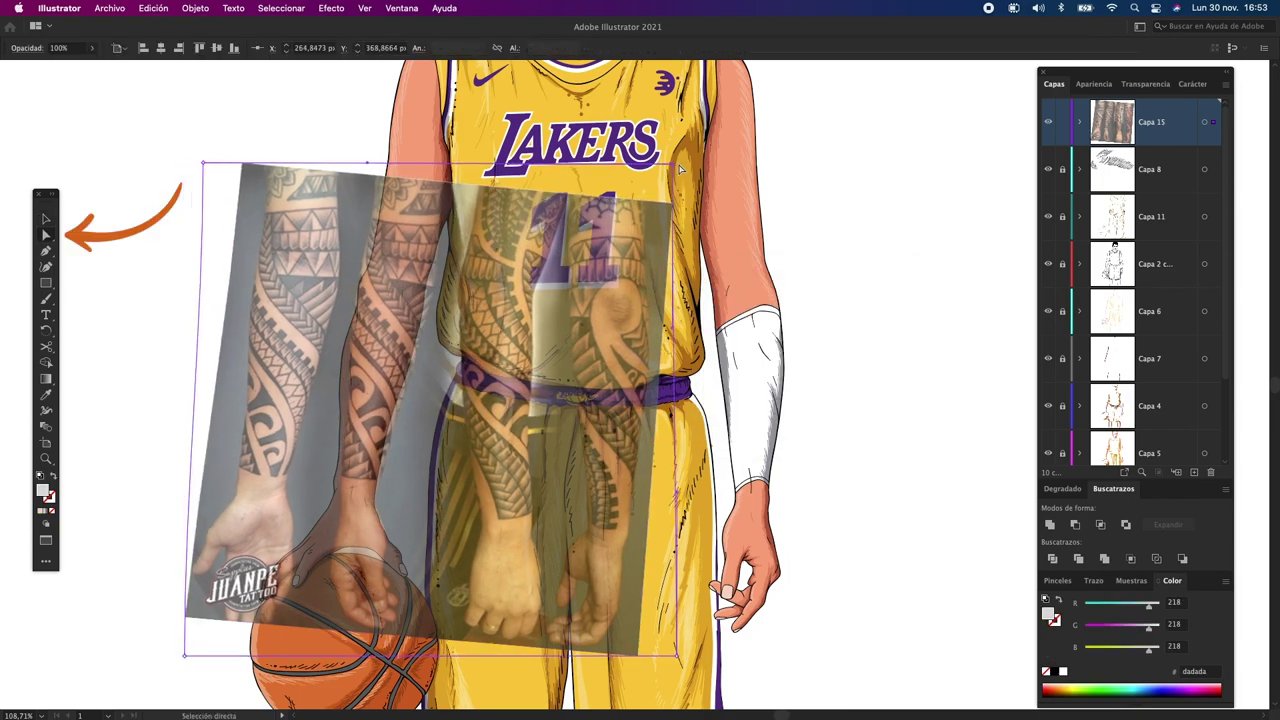
left_click(45, 234)
left_click_drag(180, 163, 217, 158)
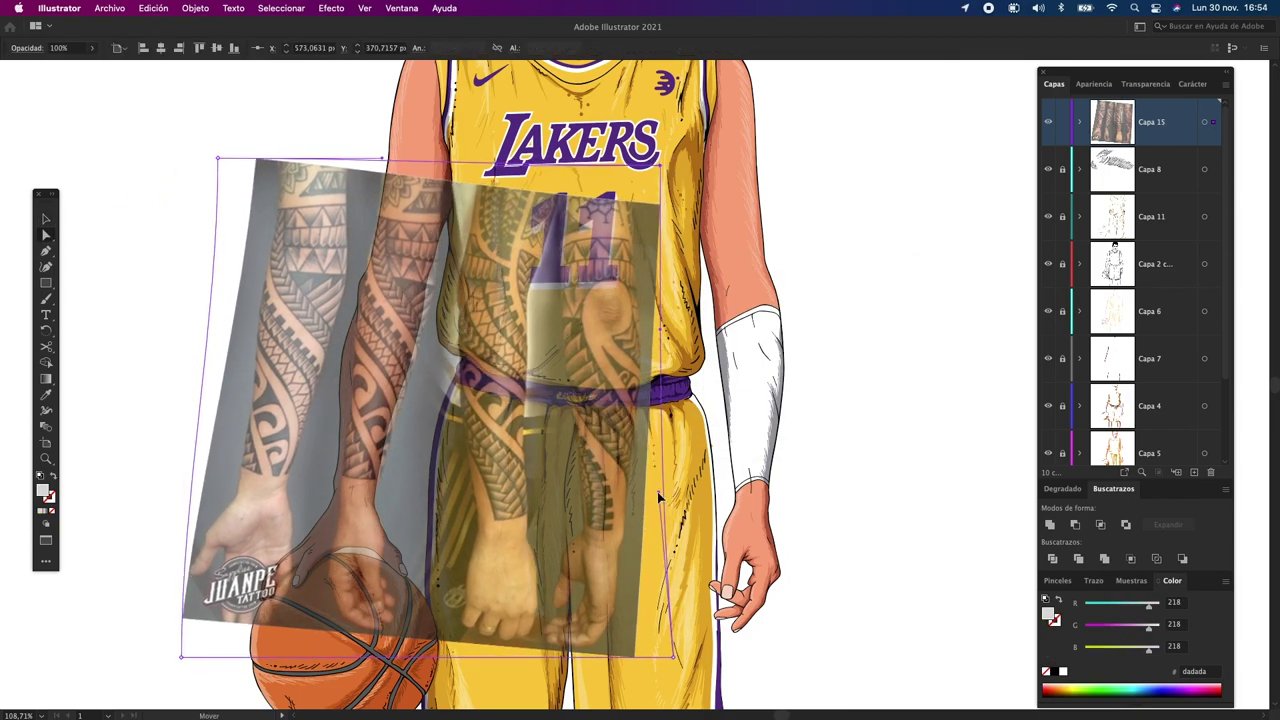
left_click_drag(202, 323, 197, 323)
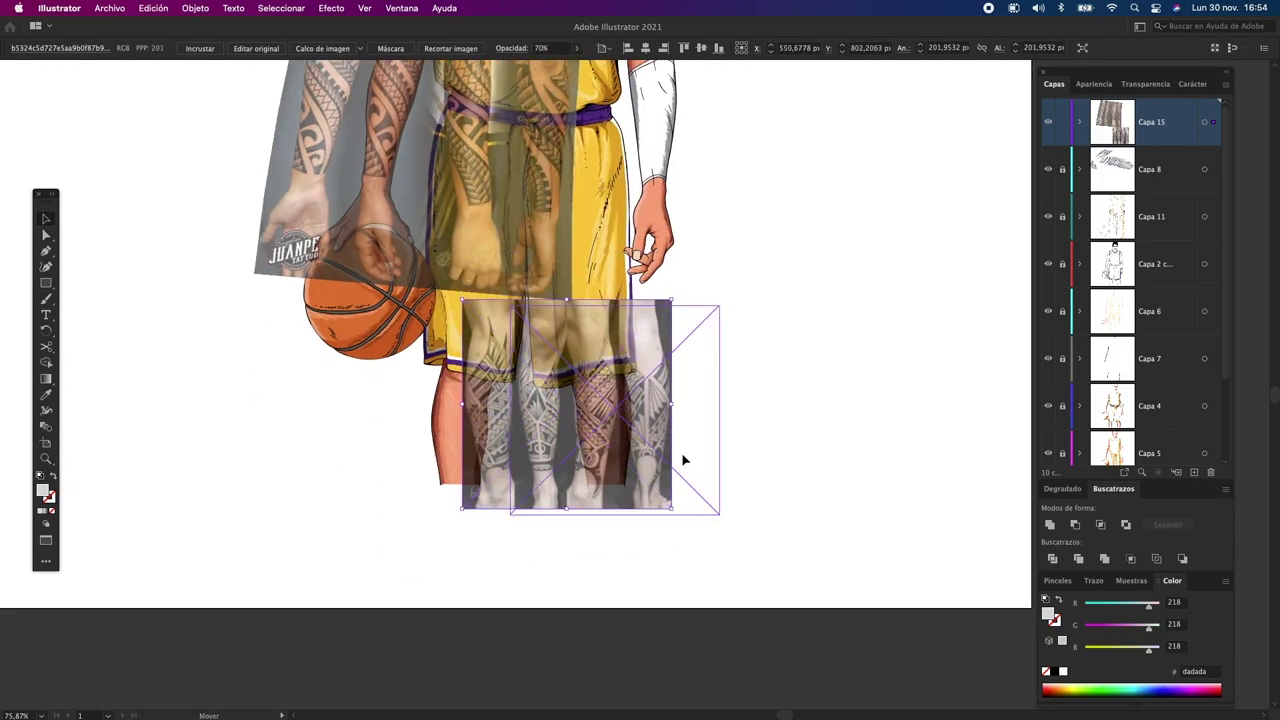
- Move, enlarge and tilt the leg tattoo image to cover both calves
left_click_drag(680, 457, 518, 463)
left_click_drag(625, 519, 662, 557)
left_click_drag(647, 220, 691, 246)
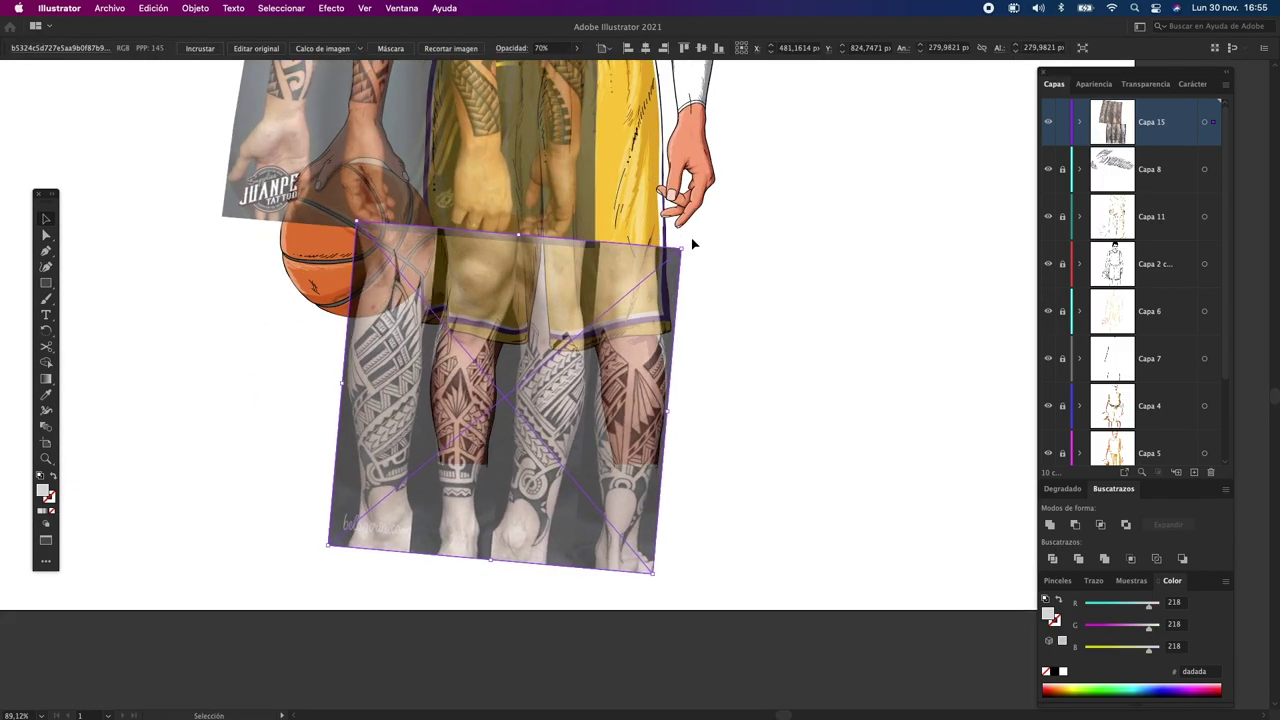
left_click_drag(677, 411, 681, 408)
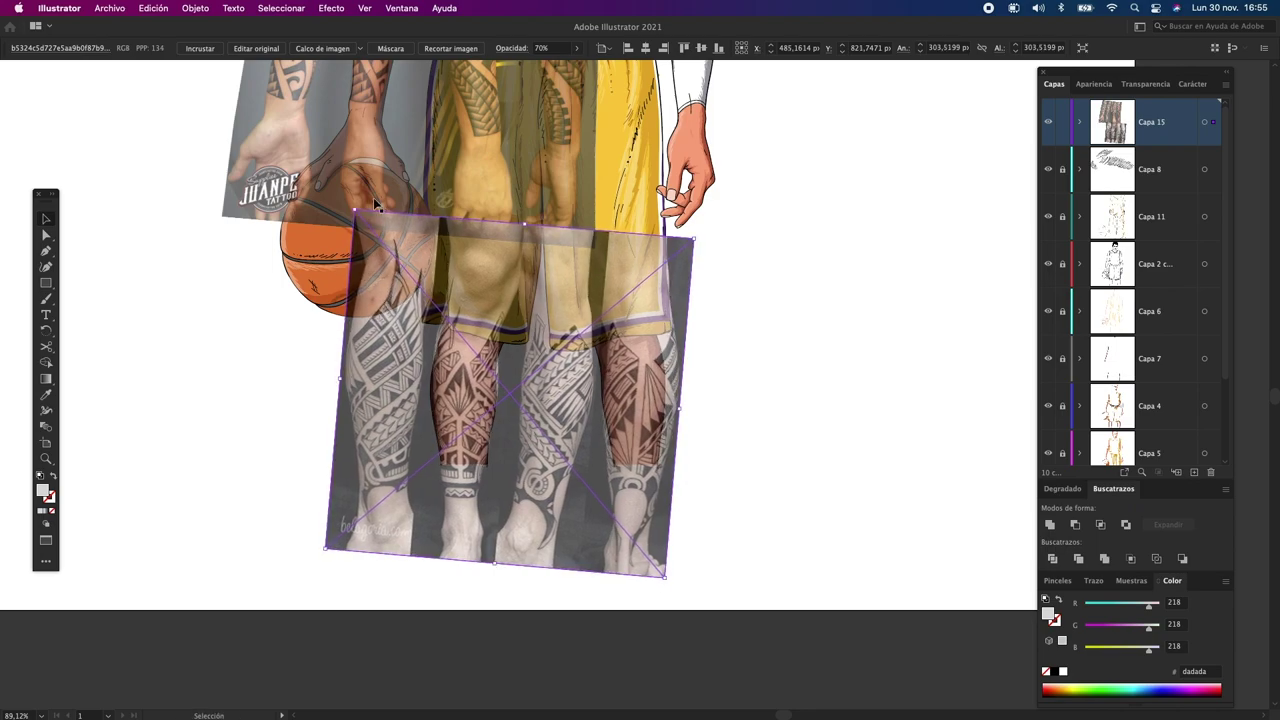
- Deselect, fit the artboard in the window, and add a new empty layer
key("b")
key("ctrl+shift+a")
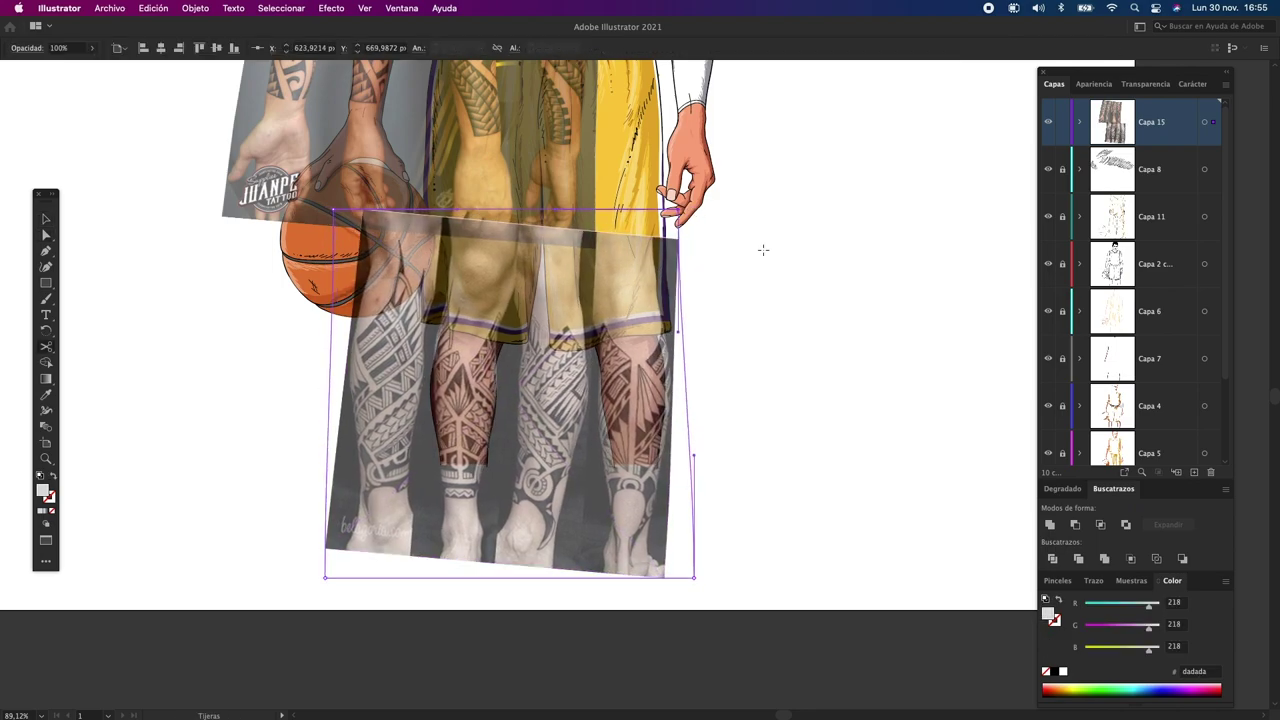
key("ctrl+0")
scroll(725, 378, "down", 1)
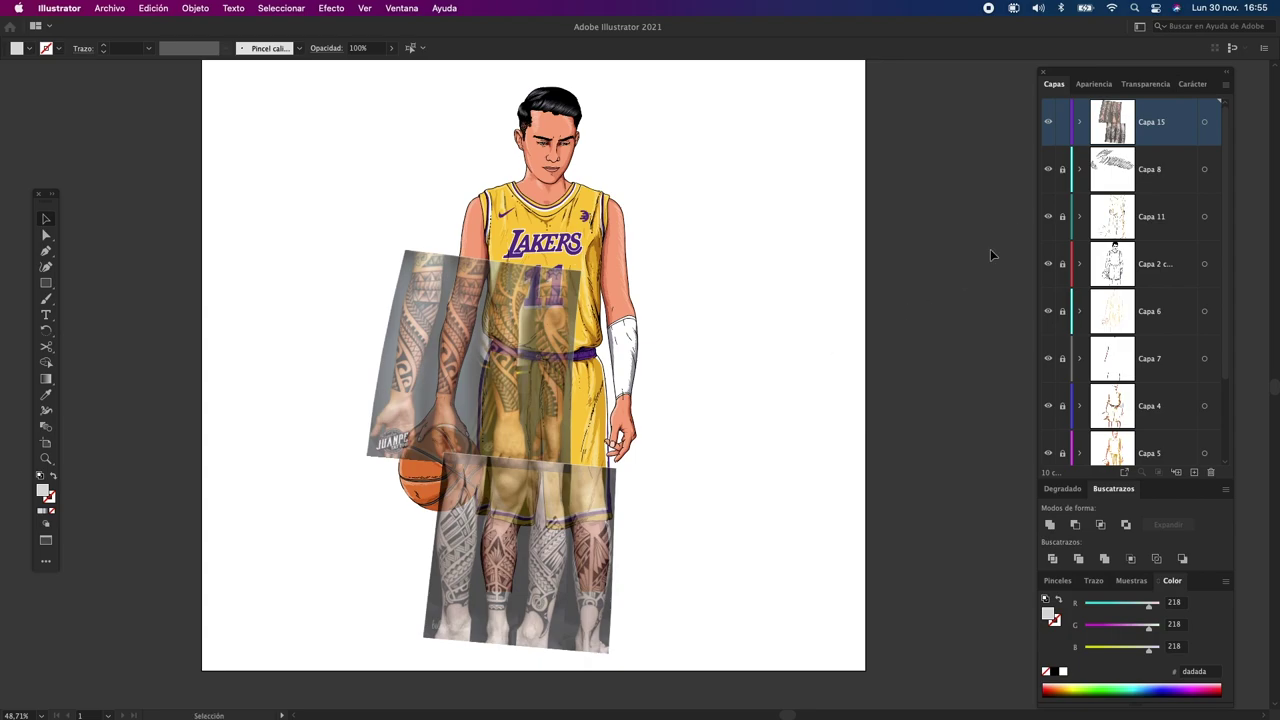
left_click(1193, 473)
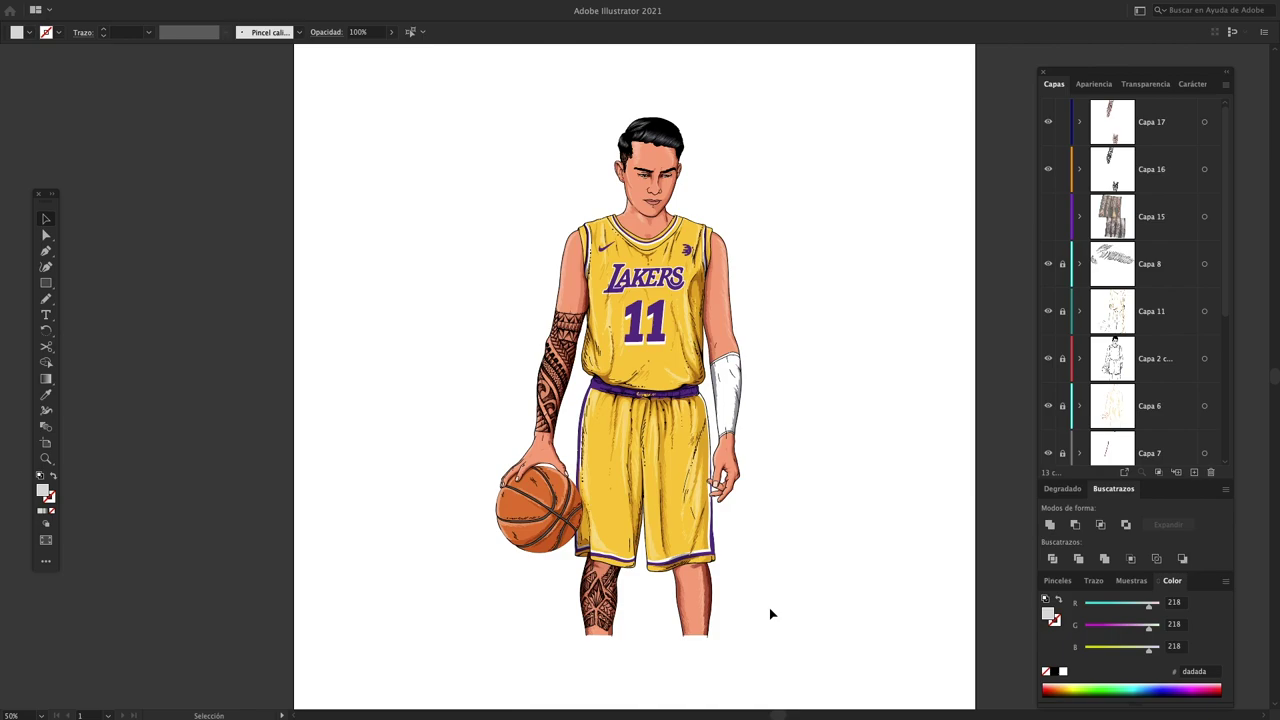
- Switch from Illustrator over to the Safari browser window
key("ctrl+Right")
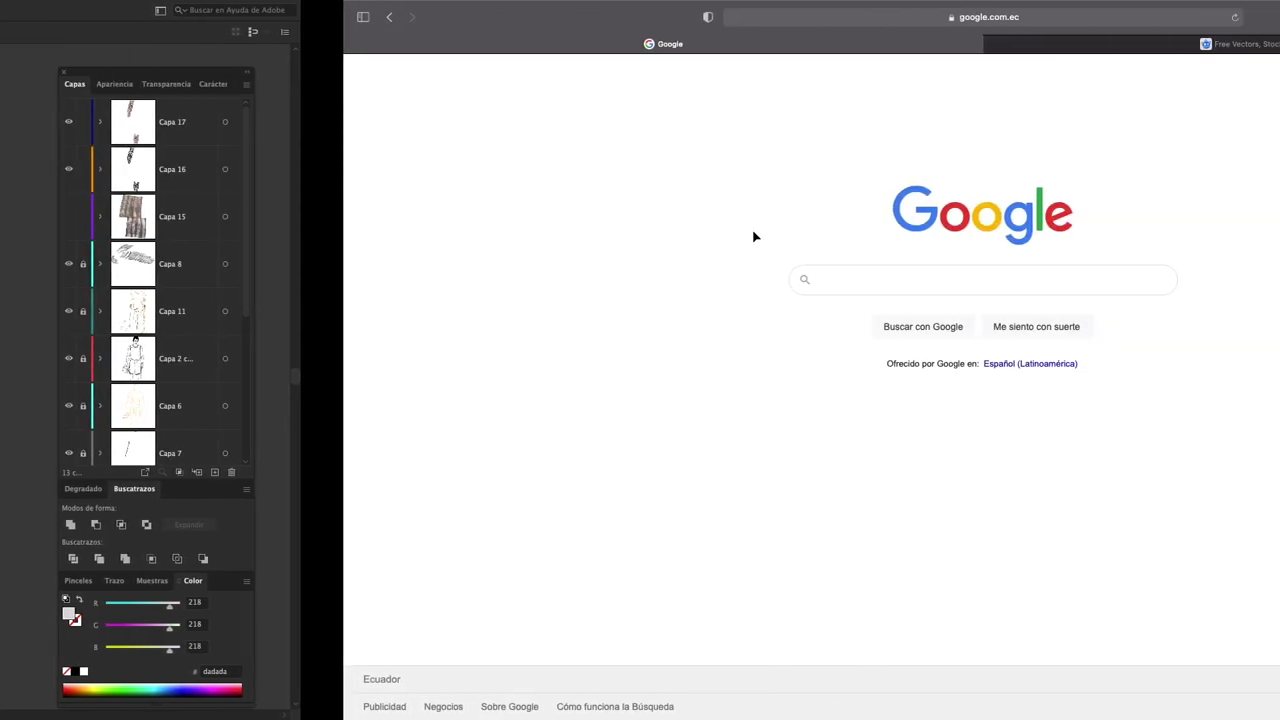
- Search Google Images for 'tatto vector'
left_click(748, 276)
type("tatto vector")
key("Return")
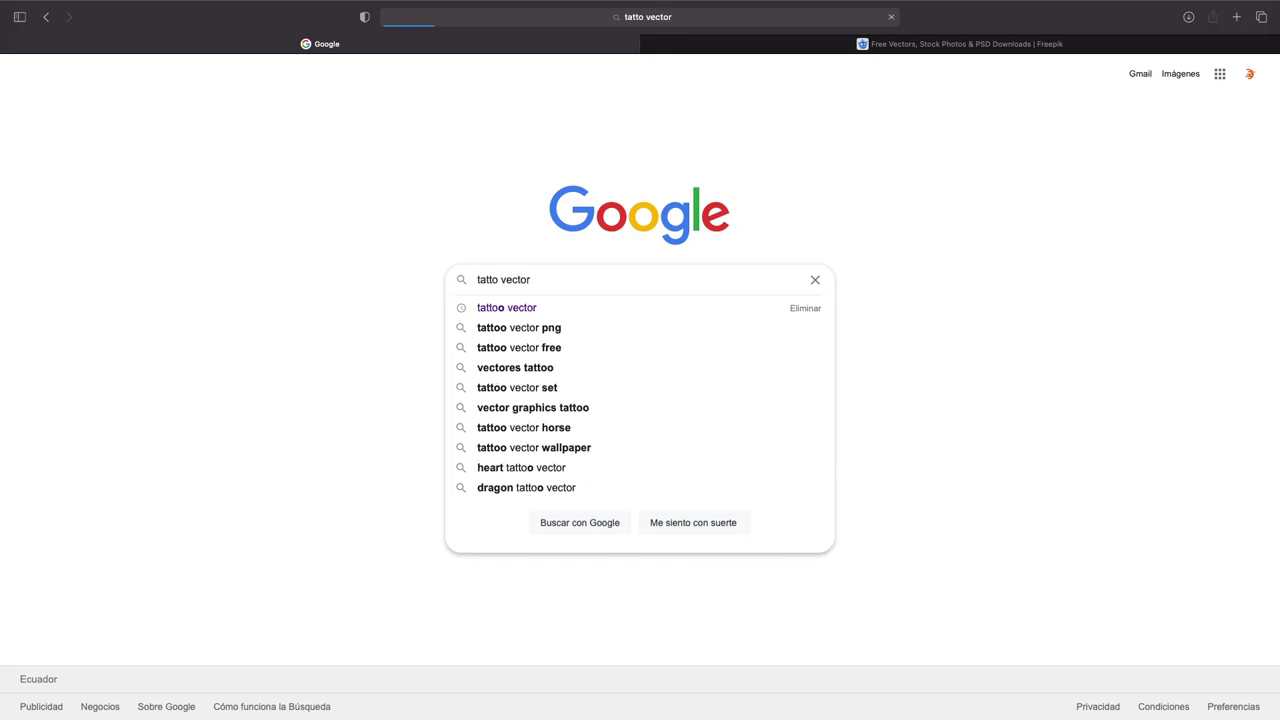
left_click(214, 124)
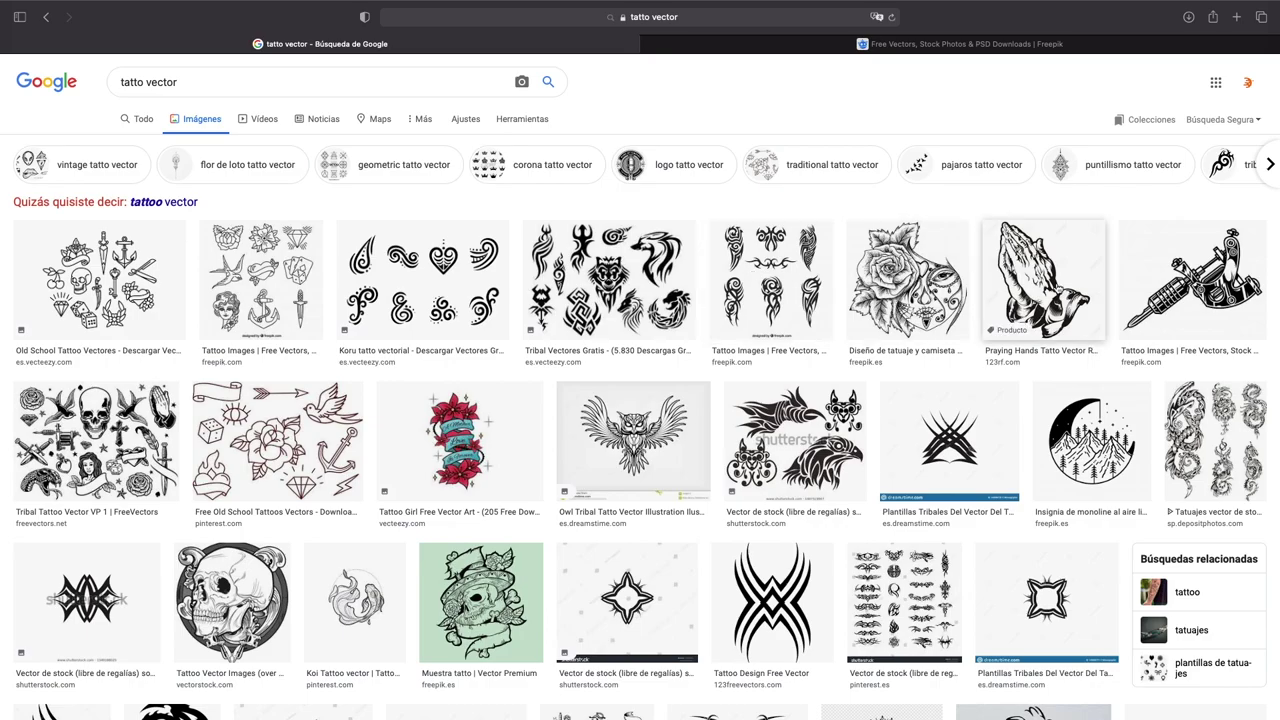
- Scroll through the tattoo vector image results, then bring up the Freepik tab
scroll(641, 340, "down", 5)
scroll(641, 340, "down", 2)
scroll(700, 355, "down", 3)
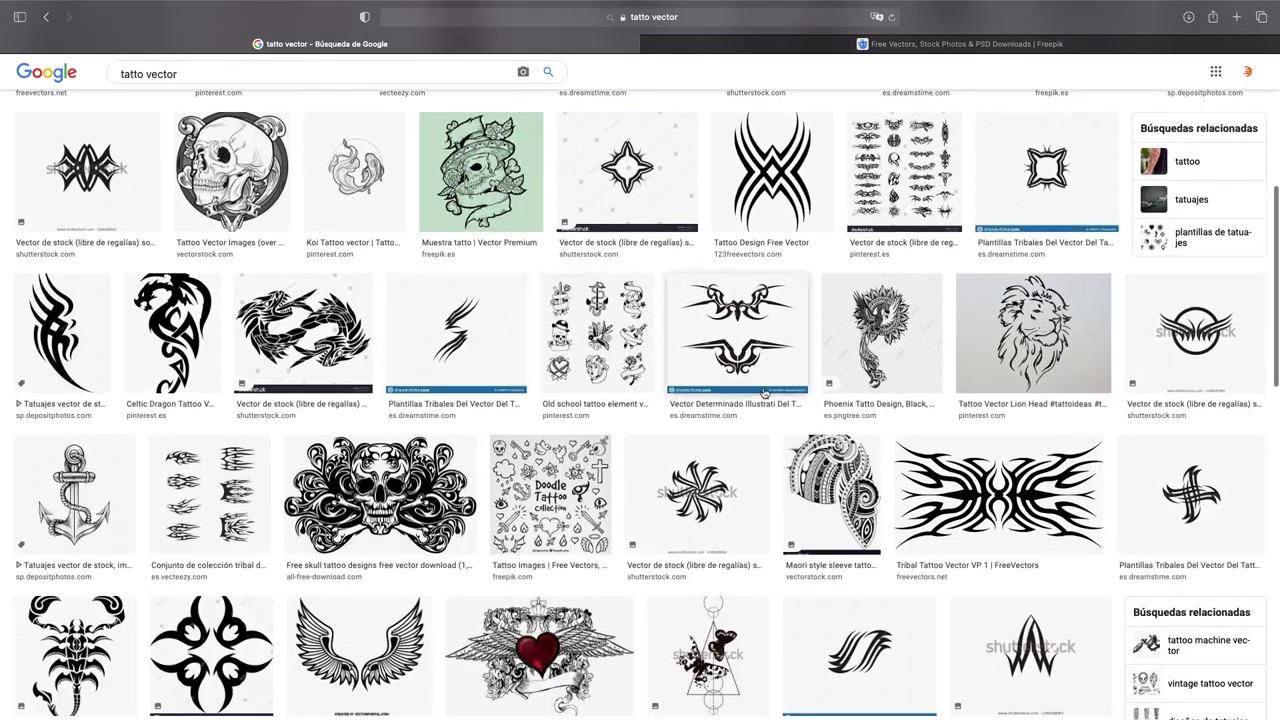
scroll(800, 375, "down", 2)
scroll(880, 393, "down", 4)
scroll(880, 393, "down", 4)
scroll(880, 393, "down", 4)
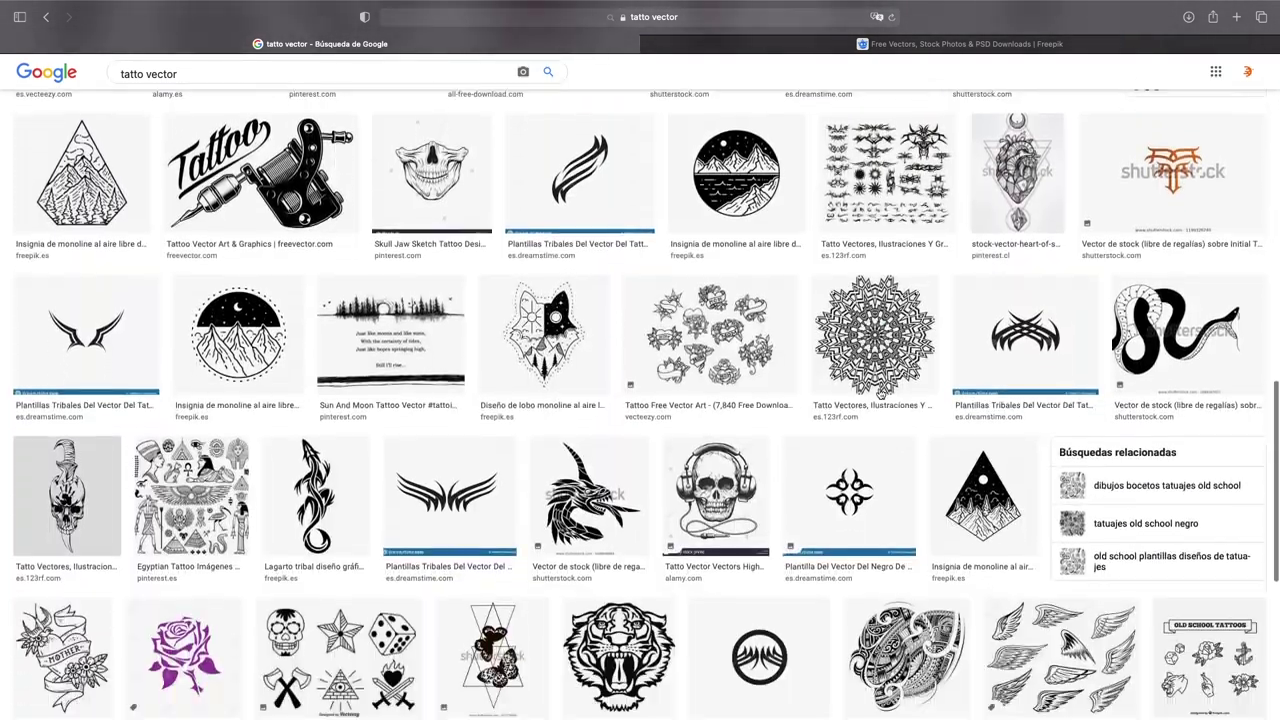
scroll(880, 393, "down", 2)
left_click(829, 44)
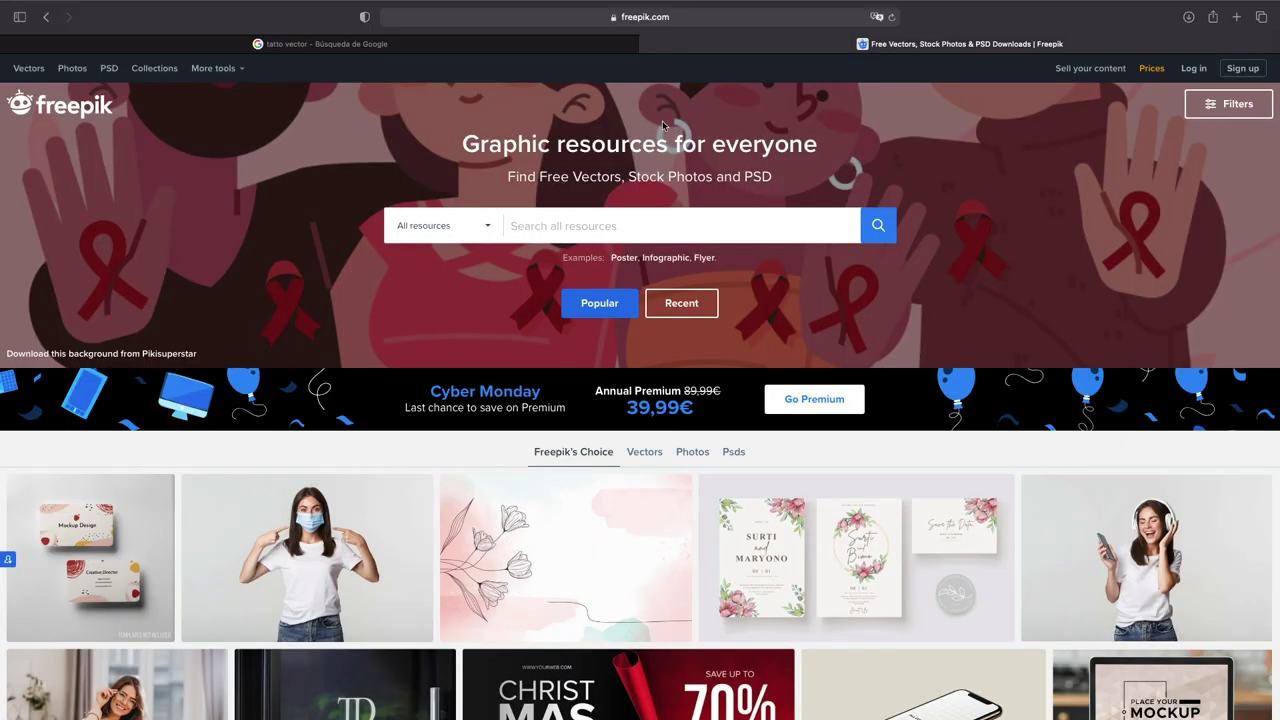
- Search Freepik for 'tattoo', open the Skull sacred geometry design, then return to Illustrator
type("tattoo")
key("Return")
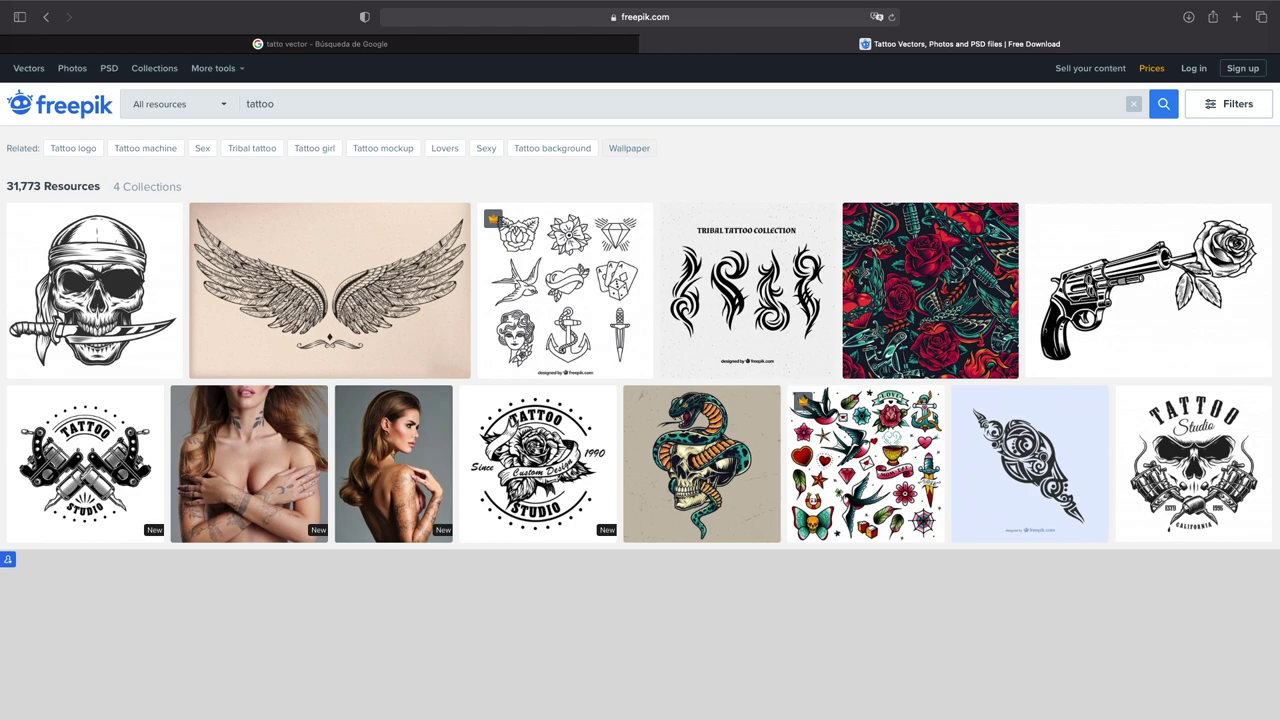
scroll(829, 414, "down", 3)
scroll(829, 414, "down", 5)
left_click(1032, 350)
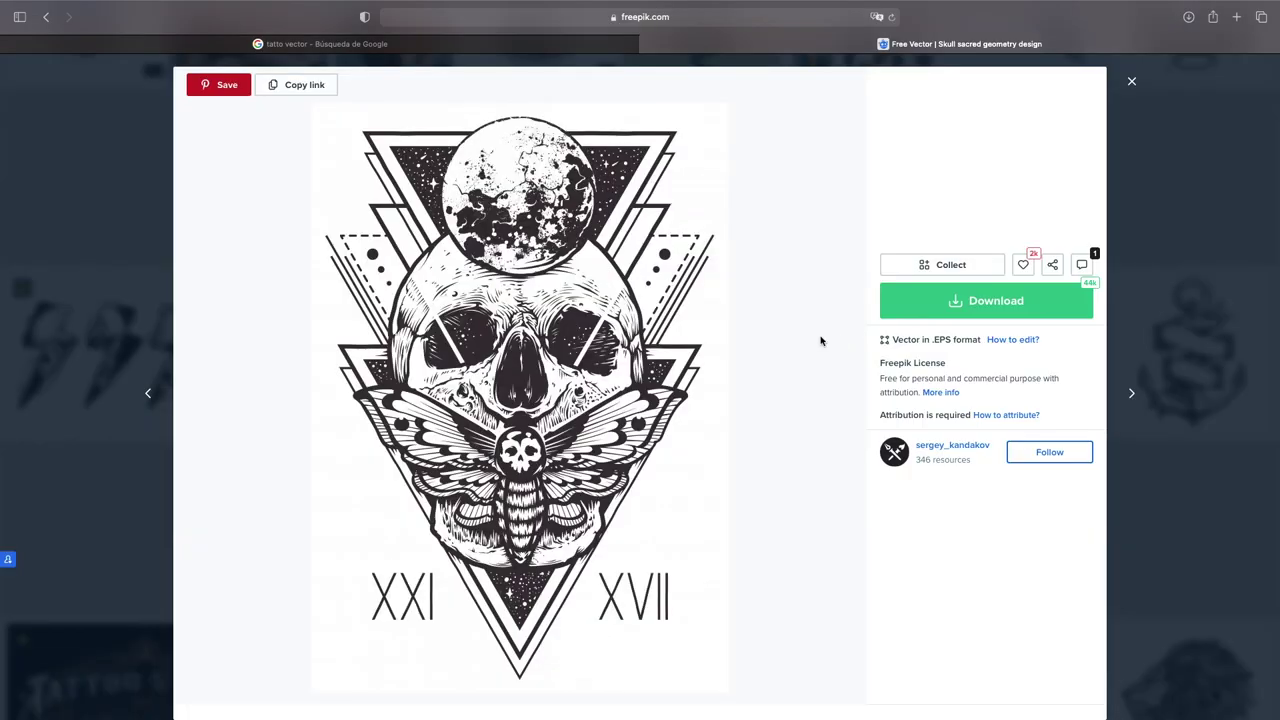
key("super+Tab")
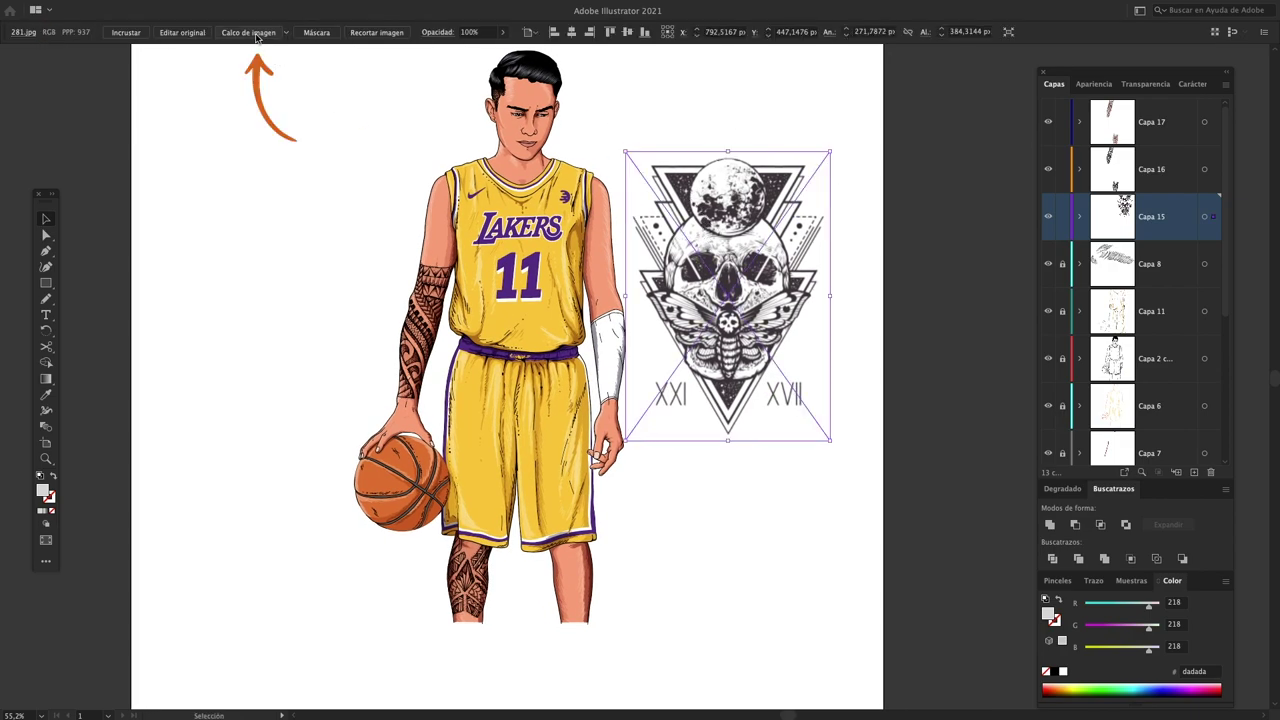
- Image-trace the skull photo, expand it into paths, and isolate the skull group
left_click(252, 38)
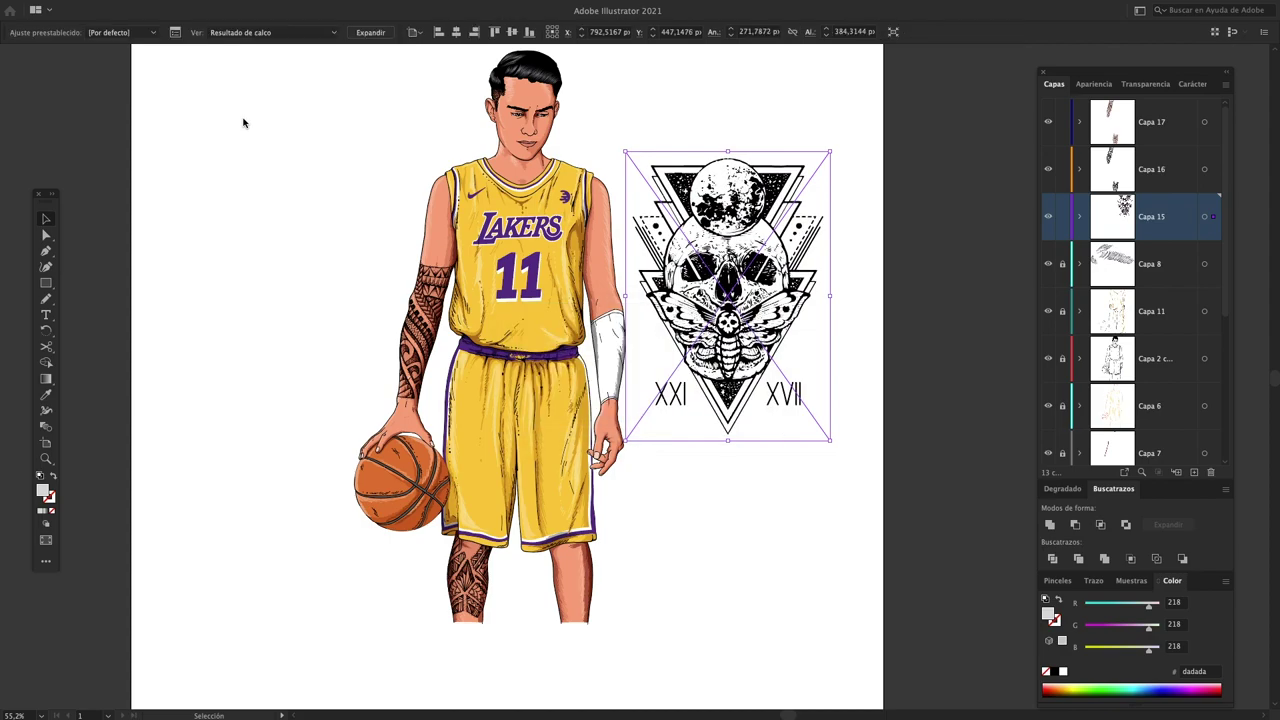
left_click(372, 33)
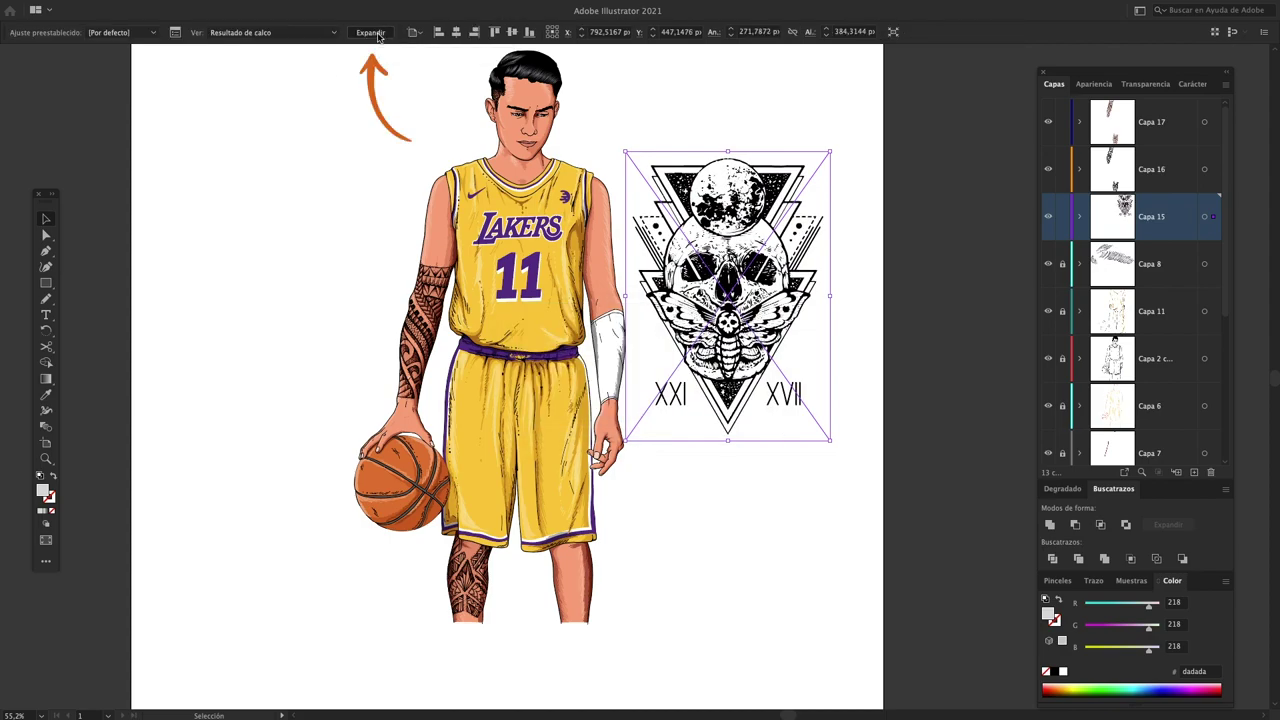
right_click(791, 362)
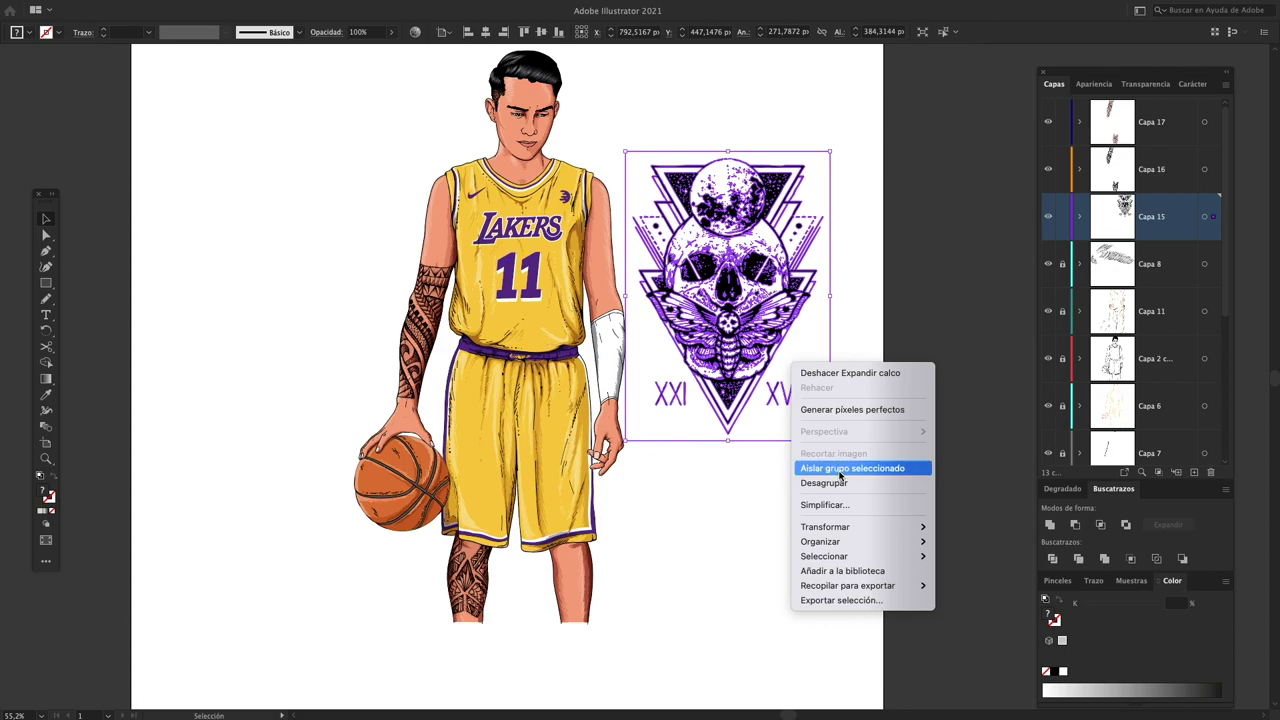
left_click(840, 470)
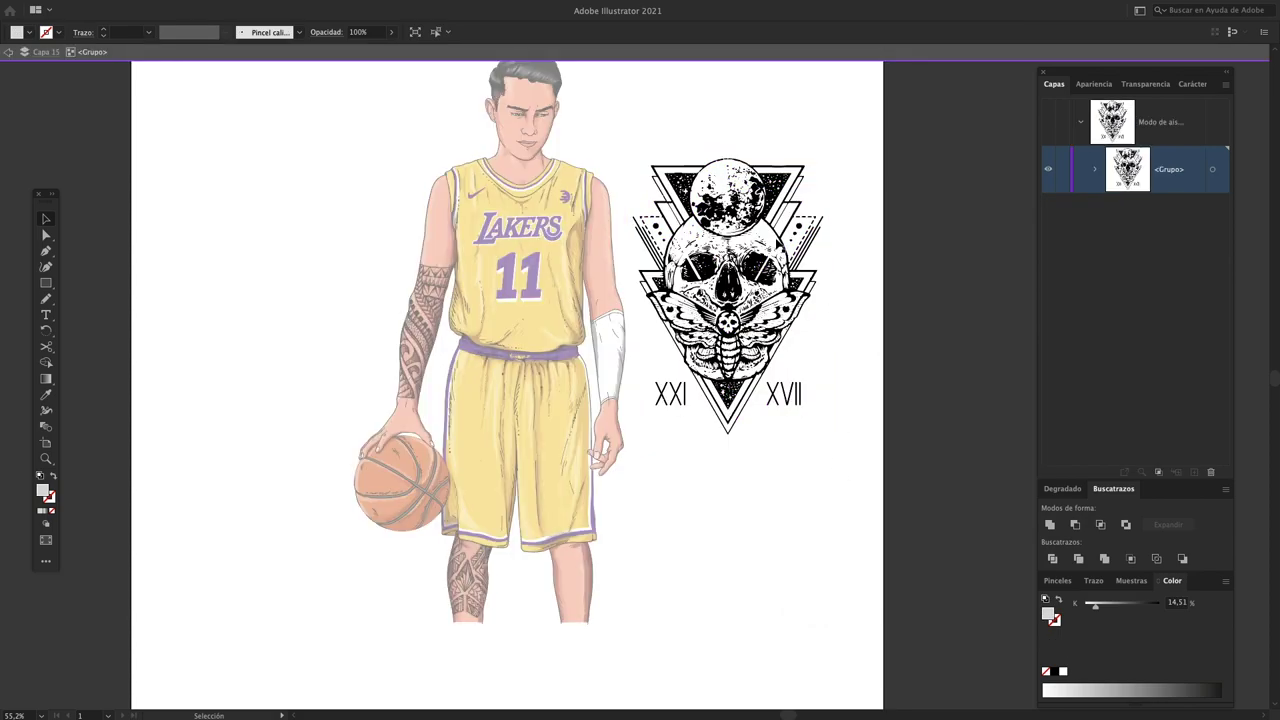
- Delete all white-filled shapes from the skull and leave isolation mode
left_click(768, 243)
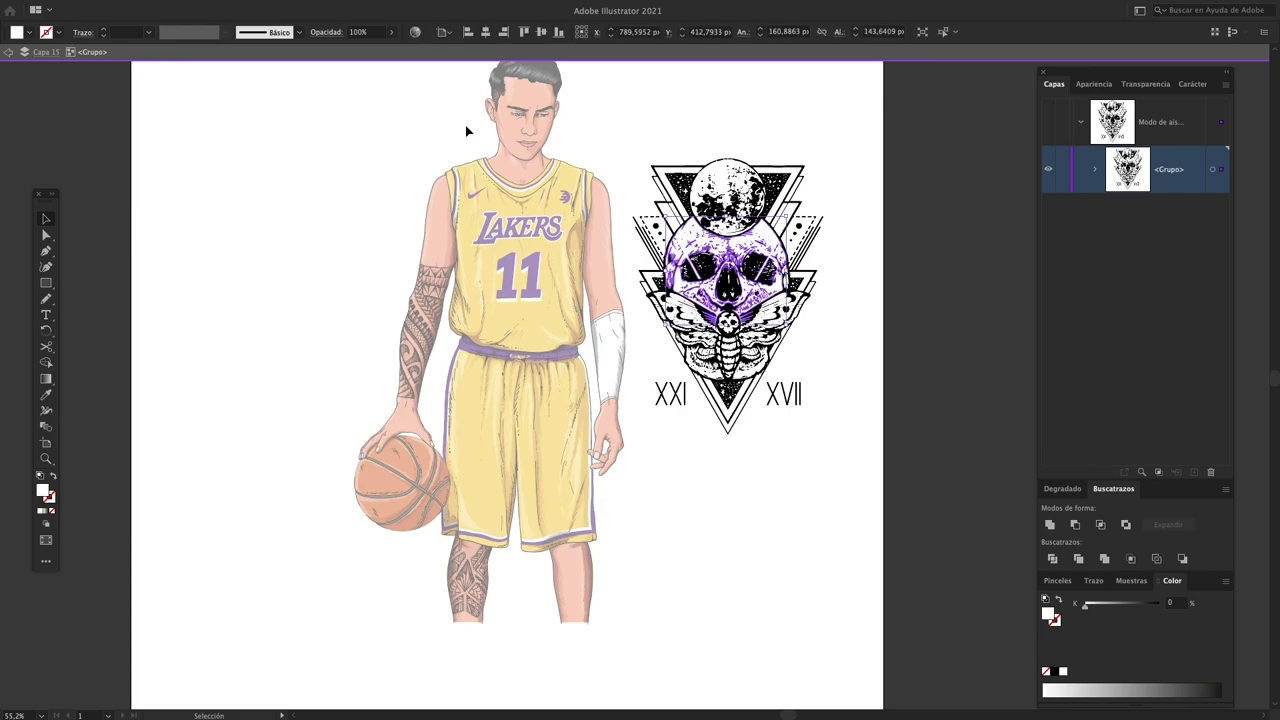
key("f")
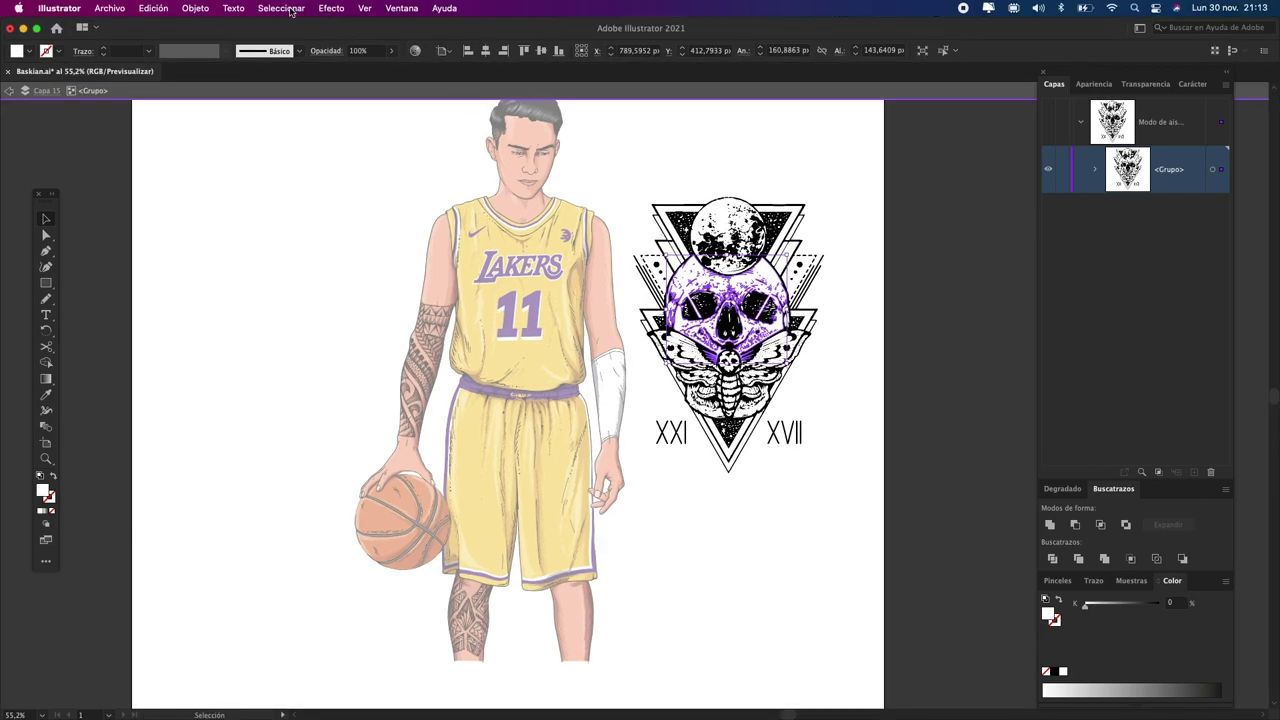
left_click(290, 11)
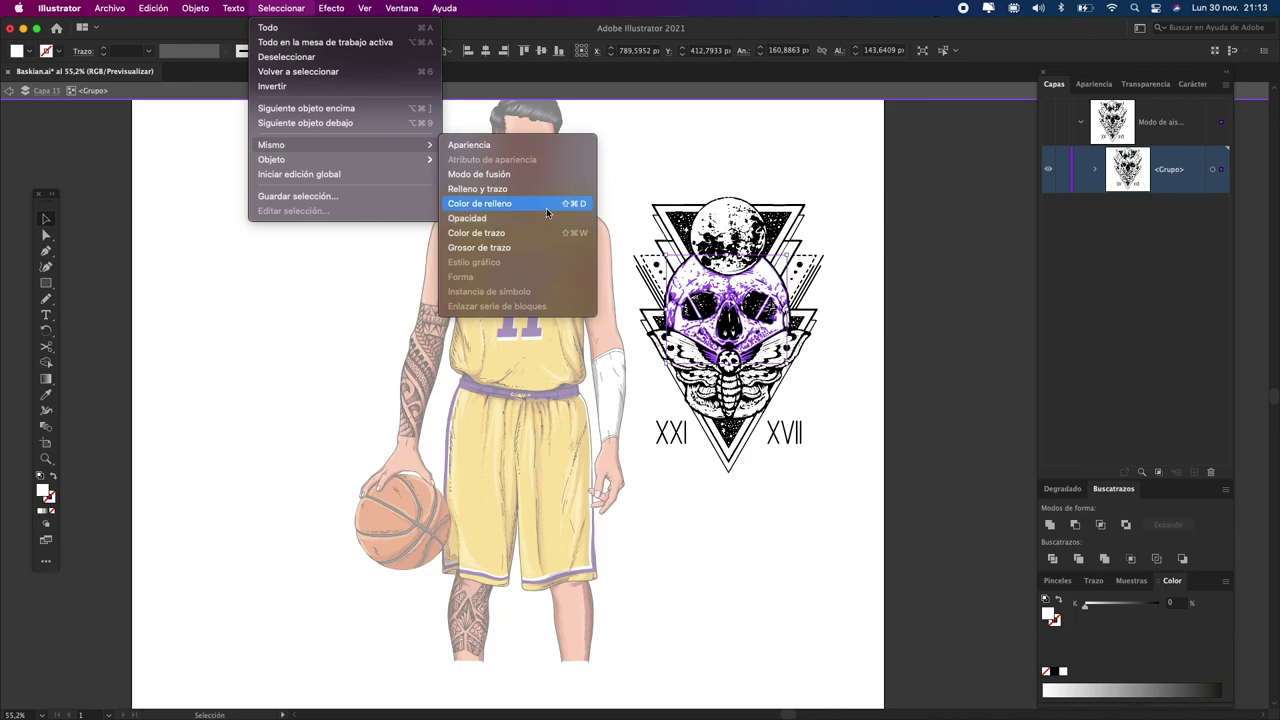
left_click(543, 207)
key("ctrl+shift+a")
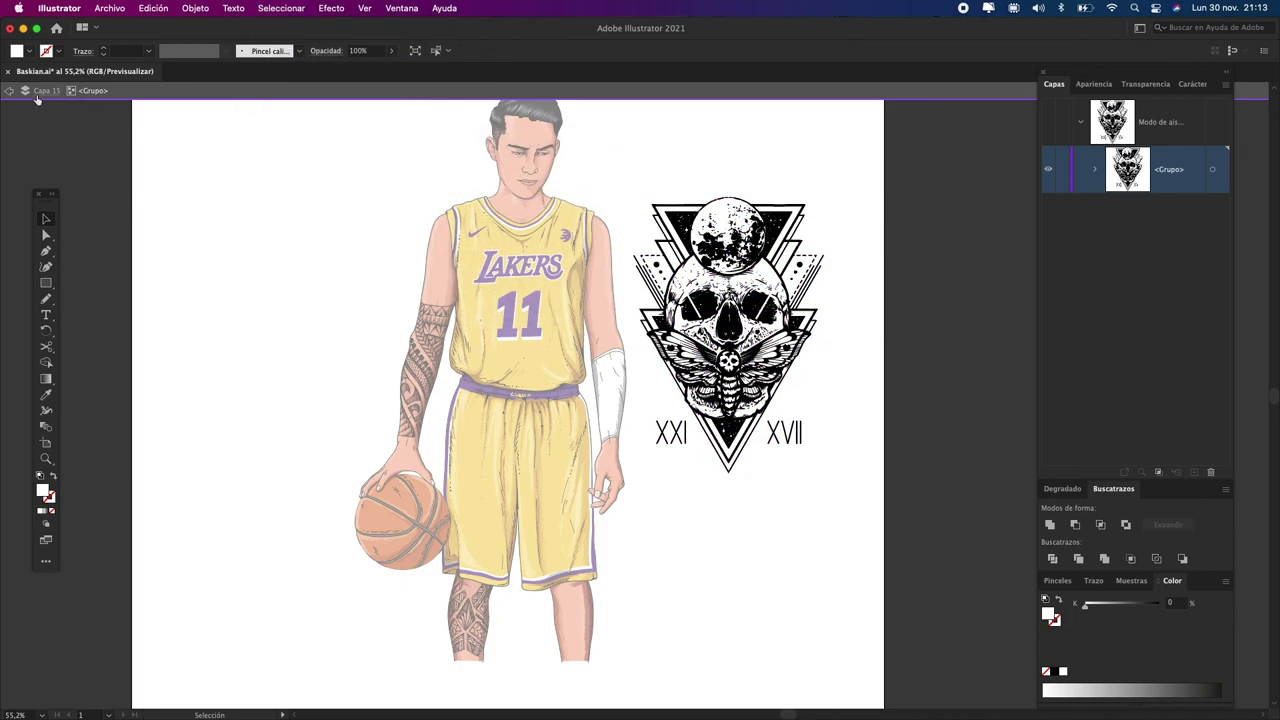
left_click(9, 93)
key("Escape")
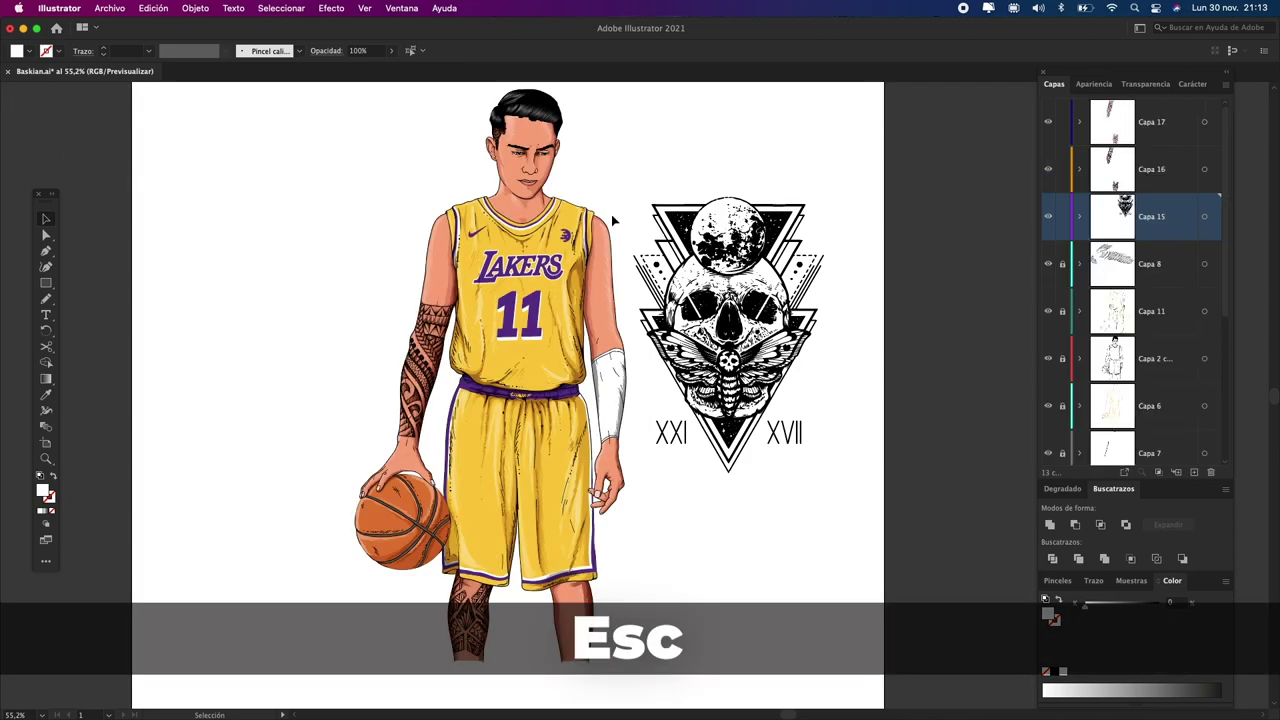
- Unite the skull artwork's shapes and make it a compound path with Cmd+8
left_click(688, 222)
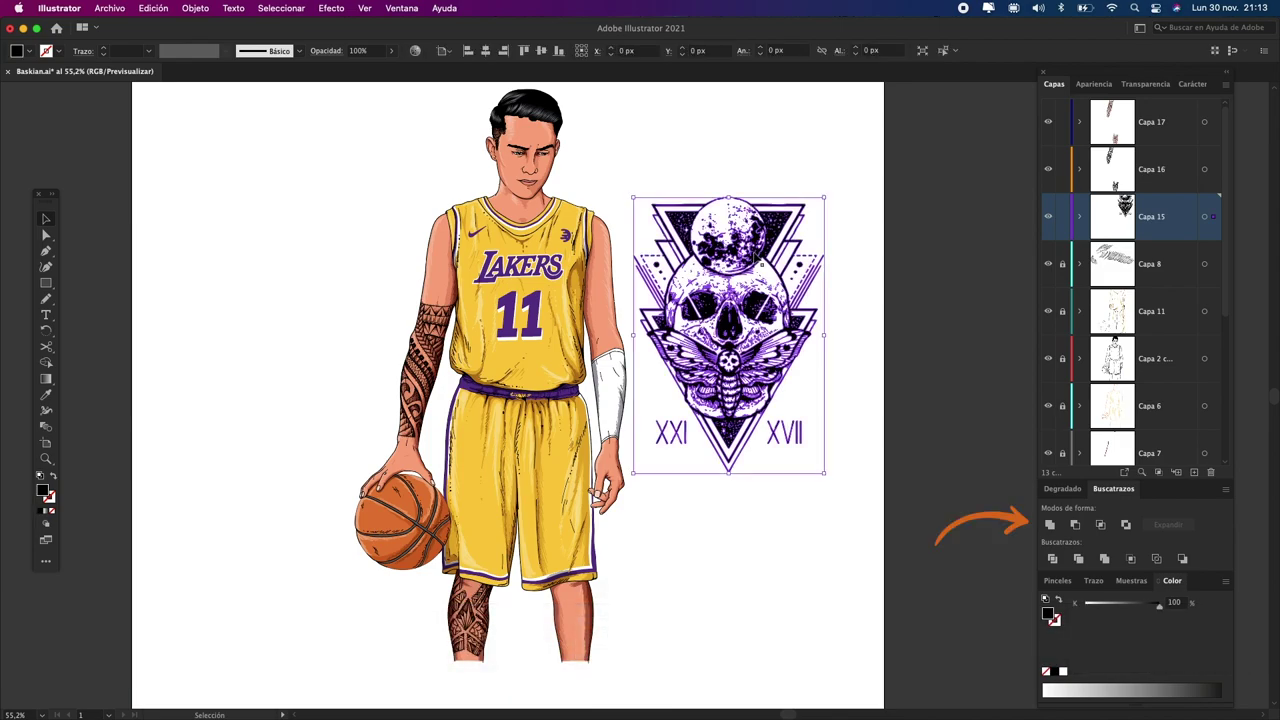
left_click(1050, 525)
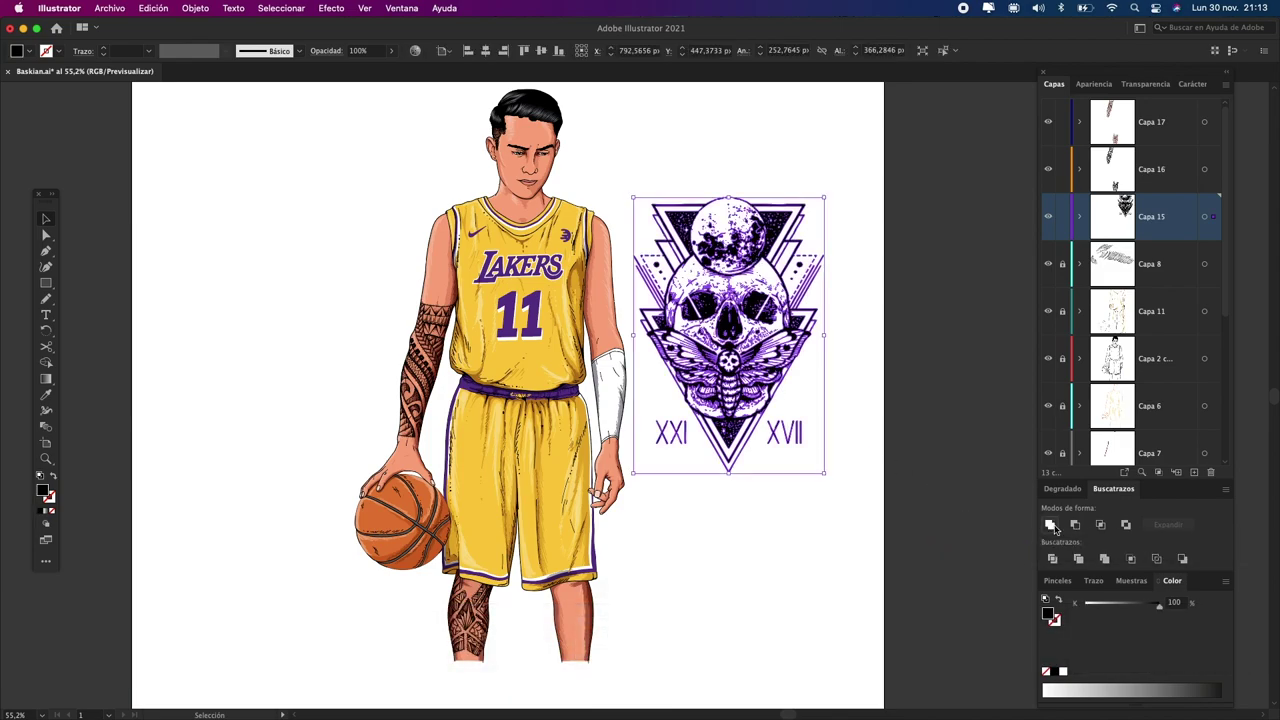
key("ctrl+8")
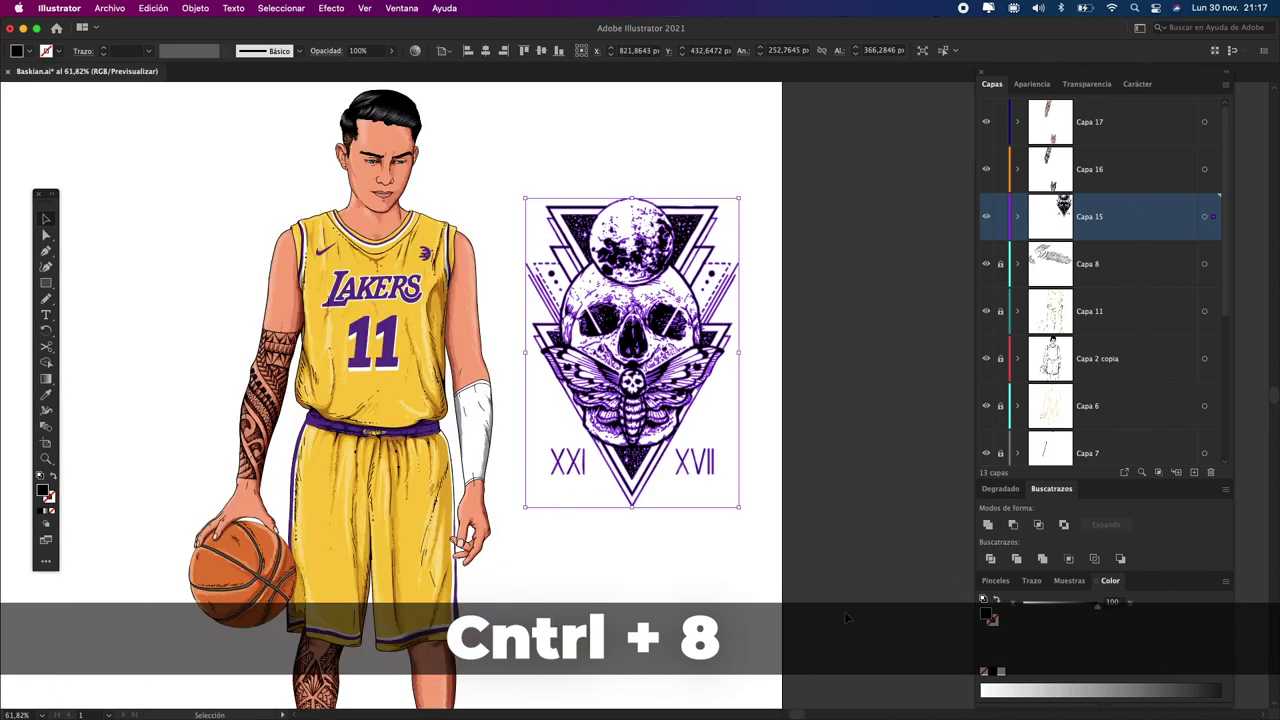
left_click(845, 617)
key("n")
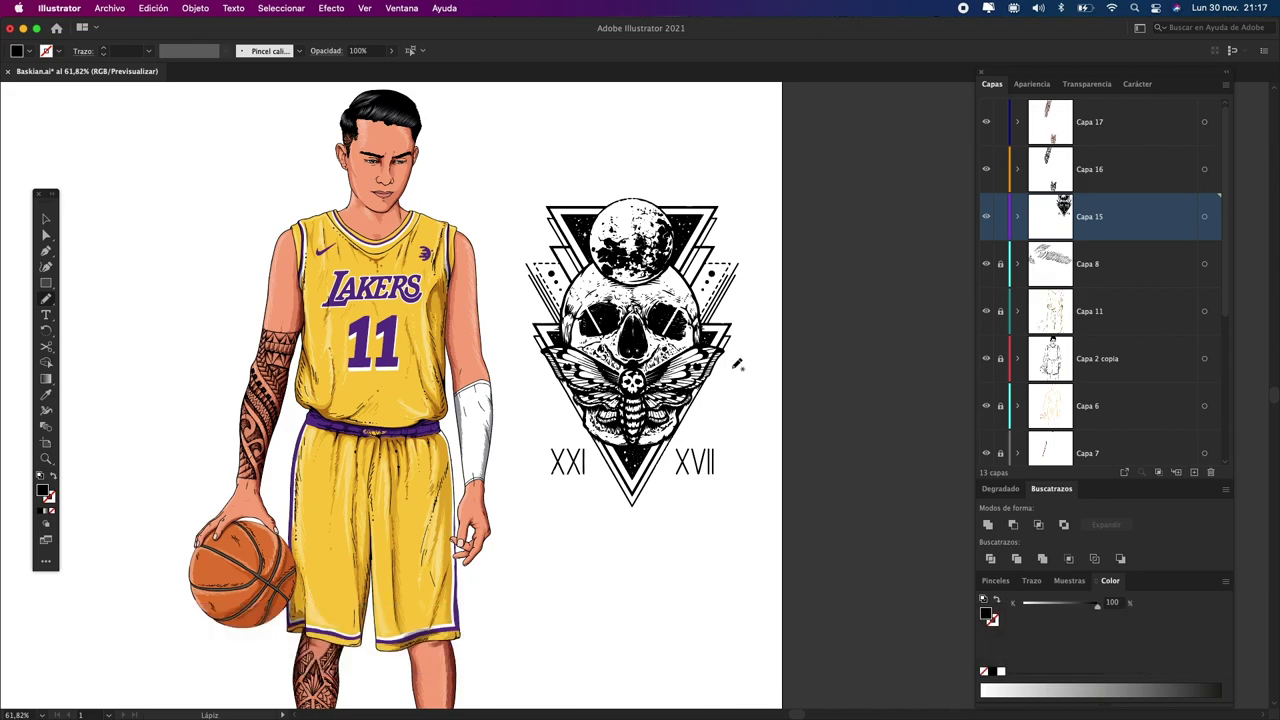
- Trace a closed black Pencil shape covering the player's upper arm
scroll(484, 291, "up", 2)
scroll(478, 300, "up", 1)
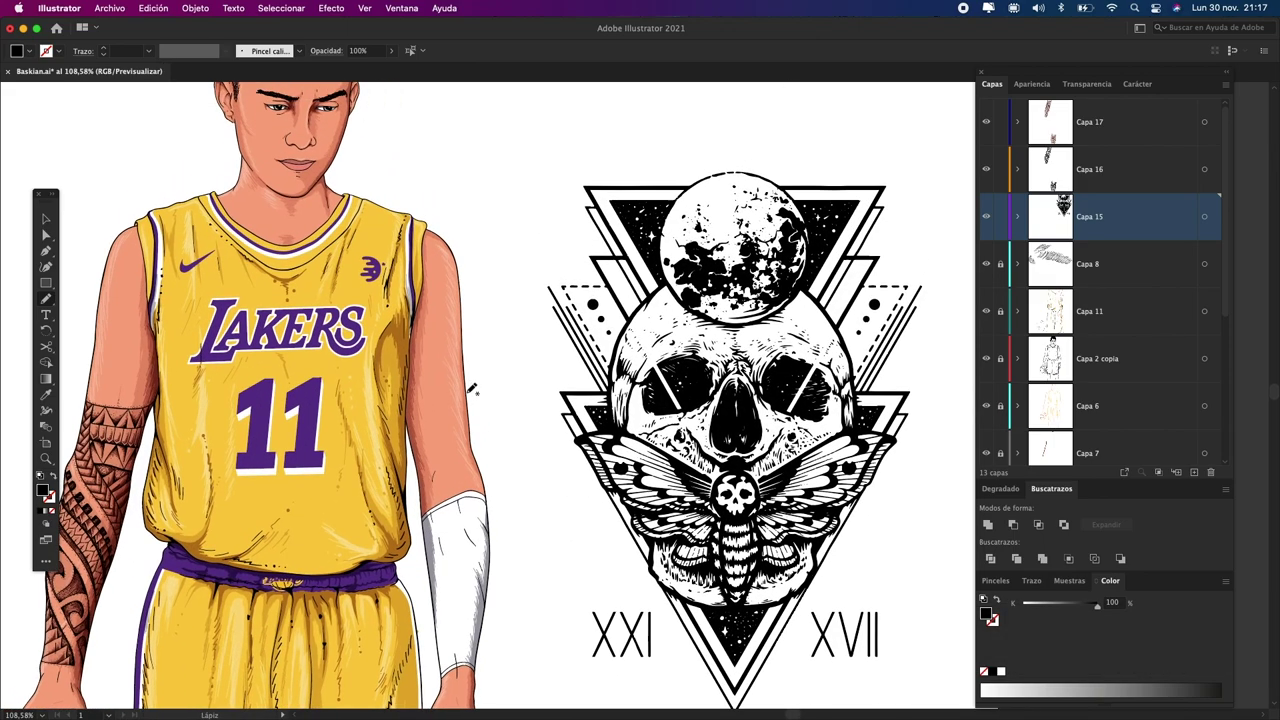
scroll(474, 390, "up", 2)
left_click_drag(463, 419, 426, 416)
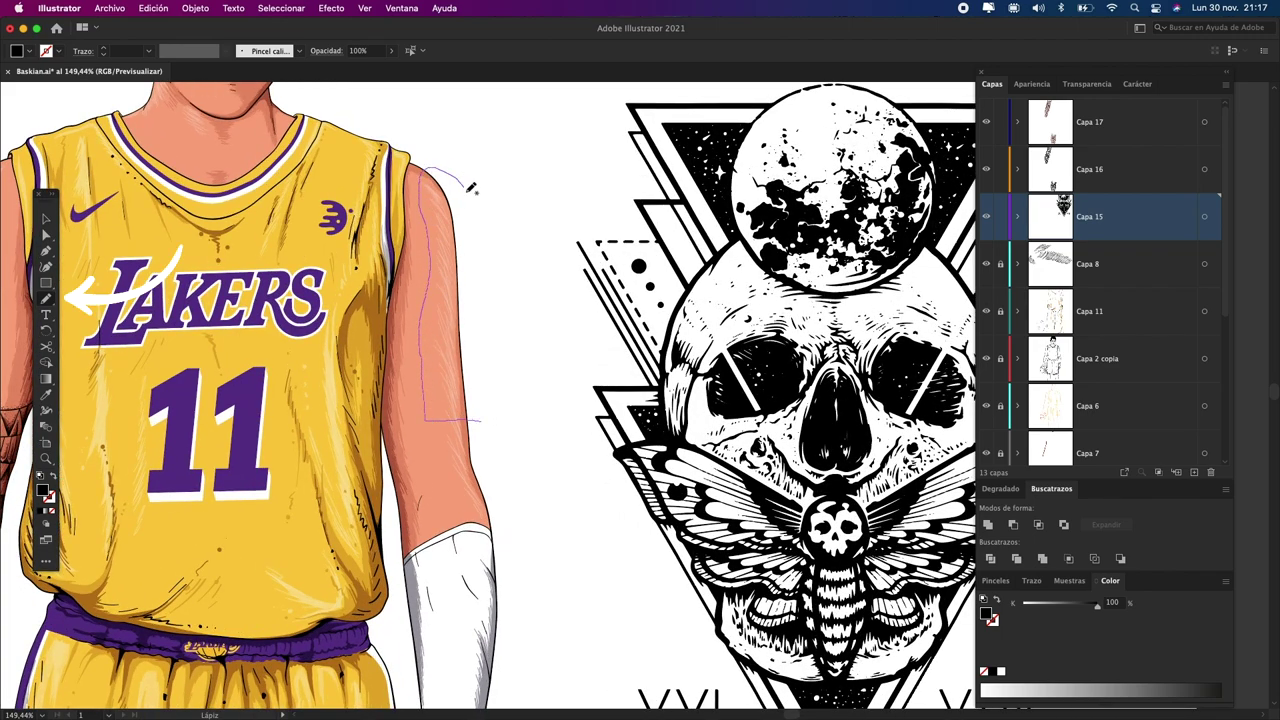
left_click_drag(433, 165, 492, 418)
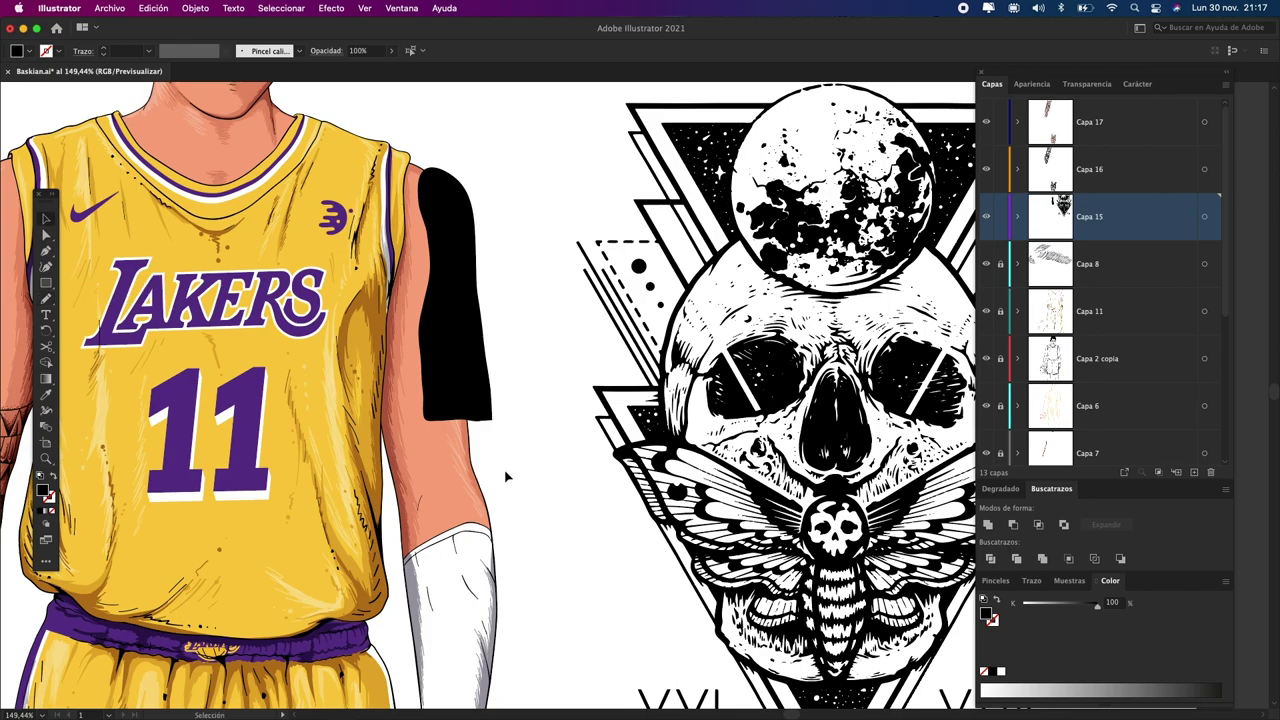
scroll(499, 446, "down", 1)
scroll(499, 446, "down", 1)
scroll(500, 380, "down", 1)
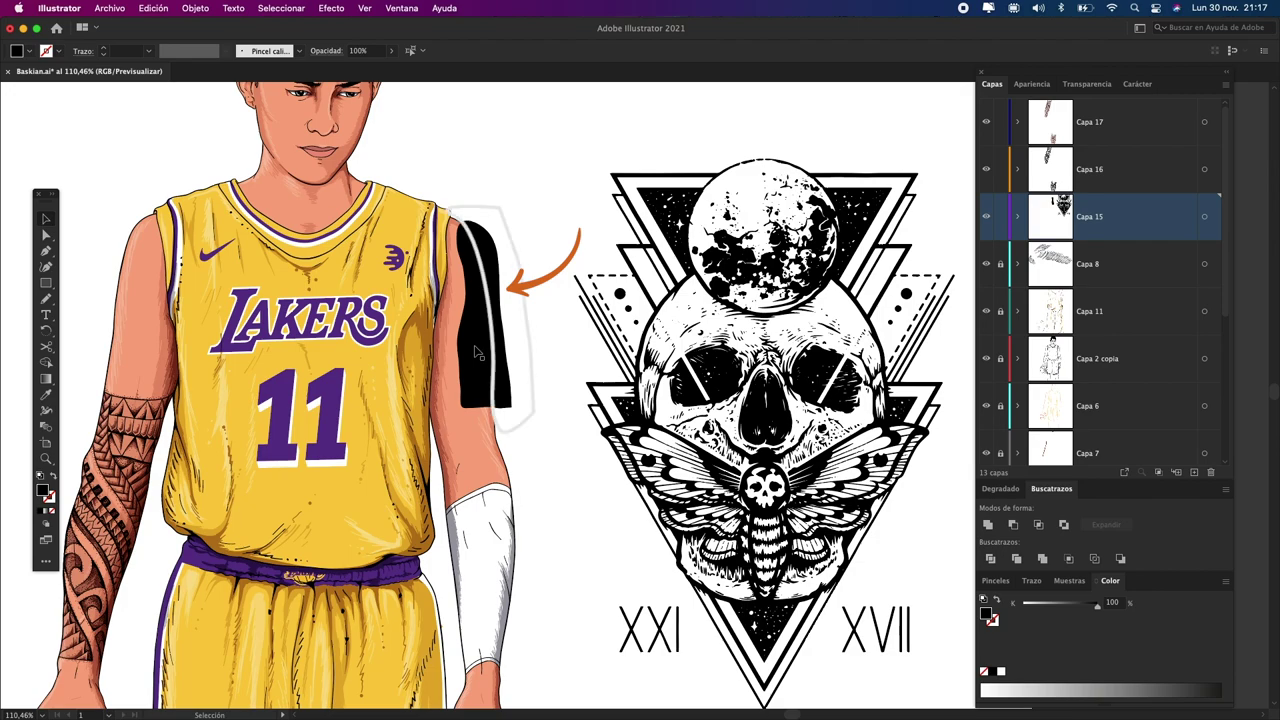
- Select the shape with the arm outline and Alt-delete the outside strip with Shape Builder
left_click(478, 352)
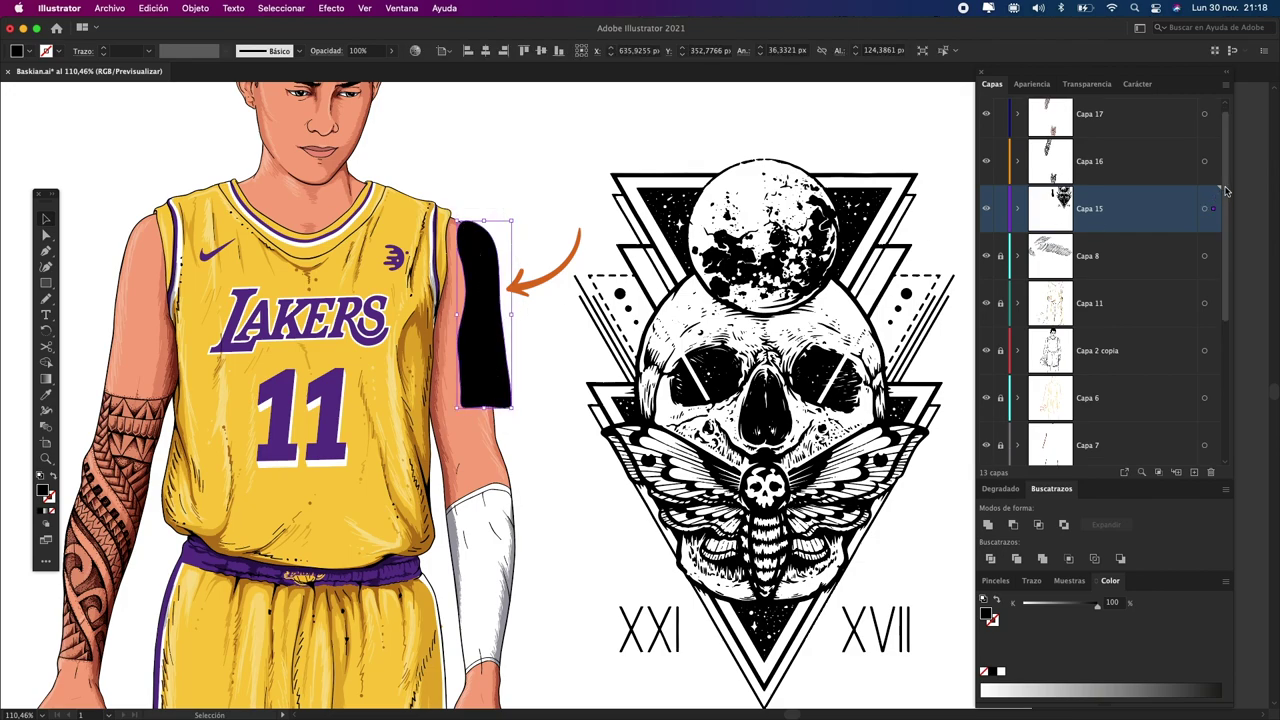
scroll(1226, 218, "down", 2)
left_click_drag(1226, 218, 1232, 276)
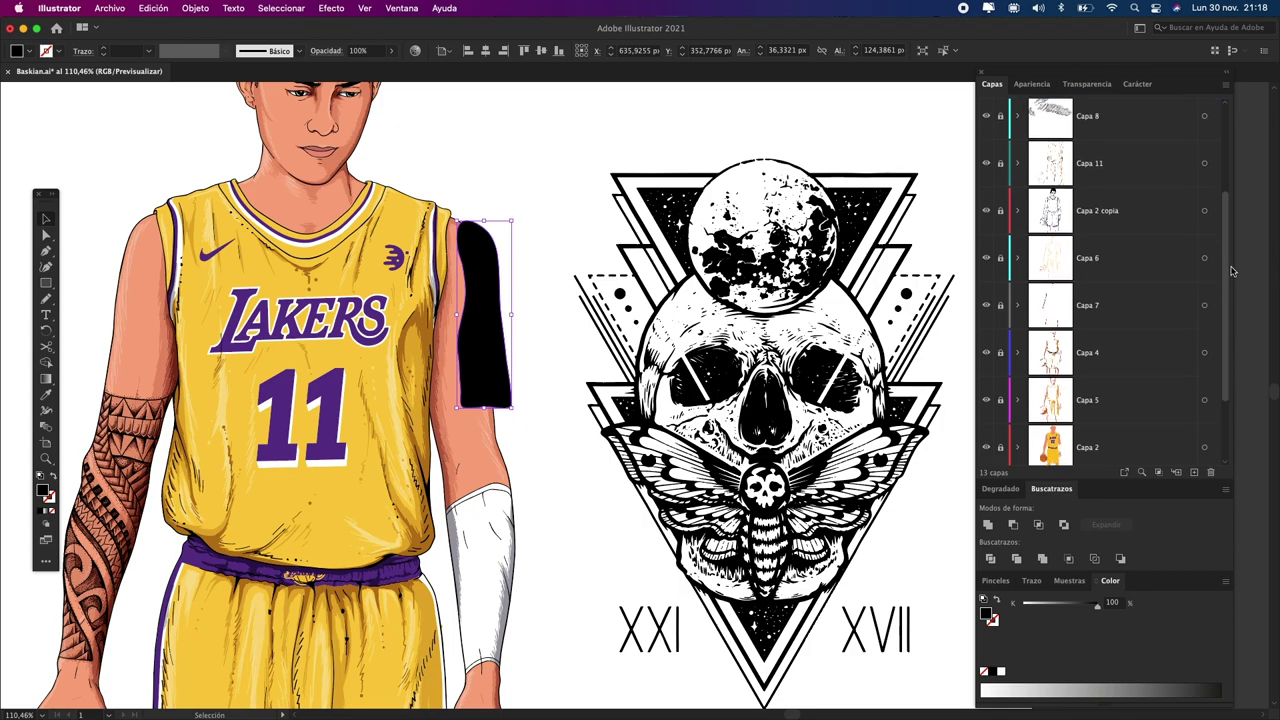
key("shift")
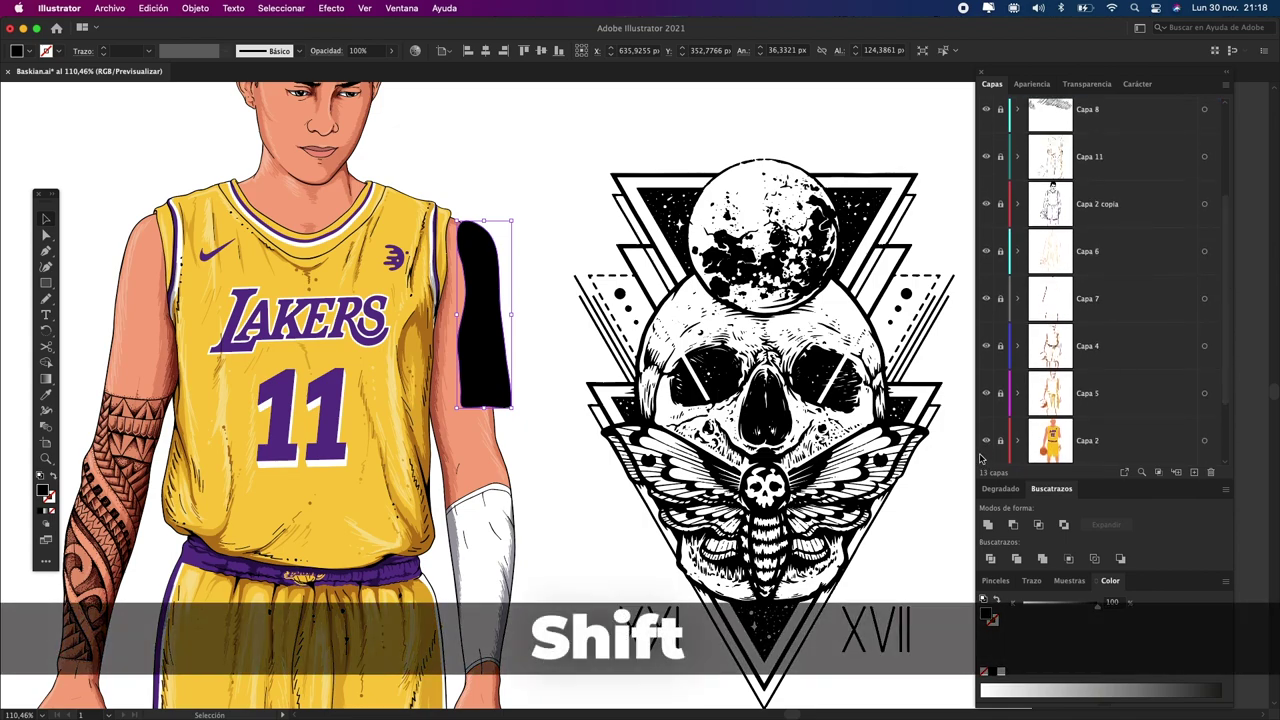
left_click(477, 440, "shift")
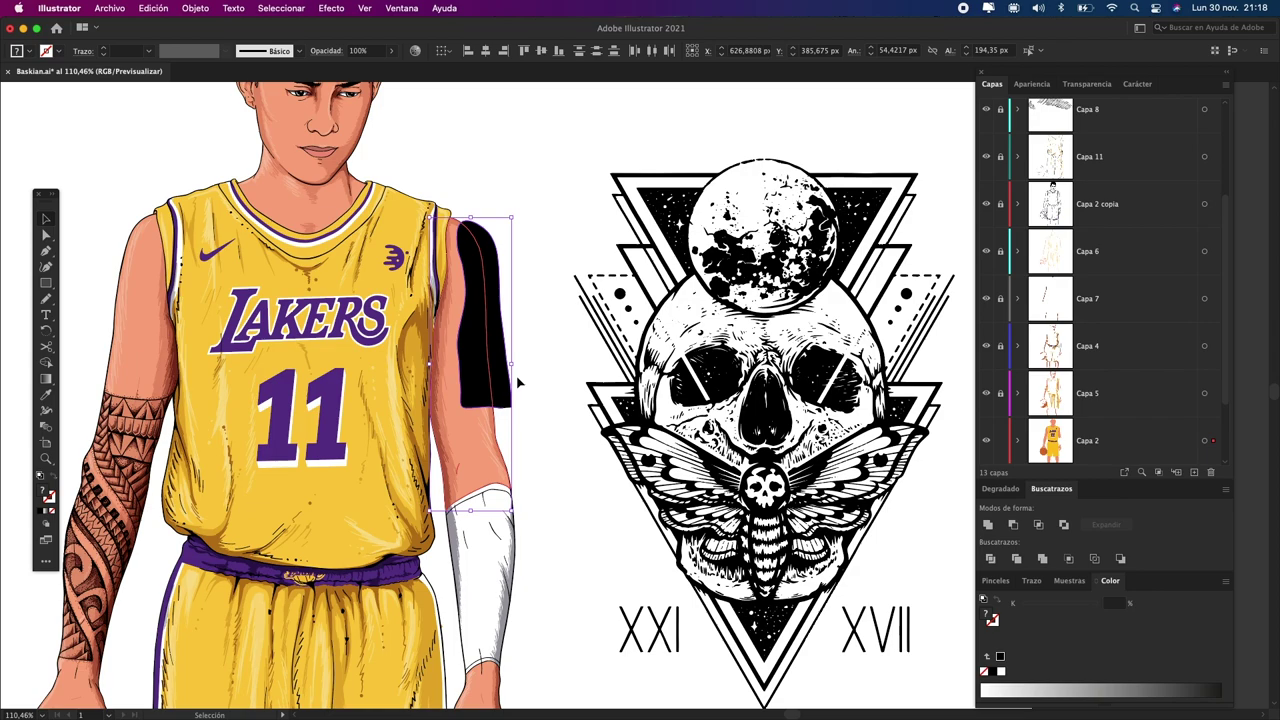
key("shift+m")
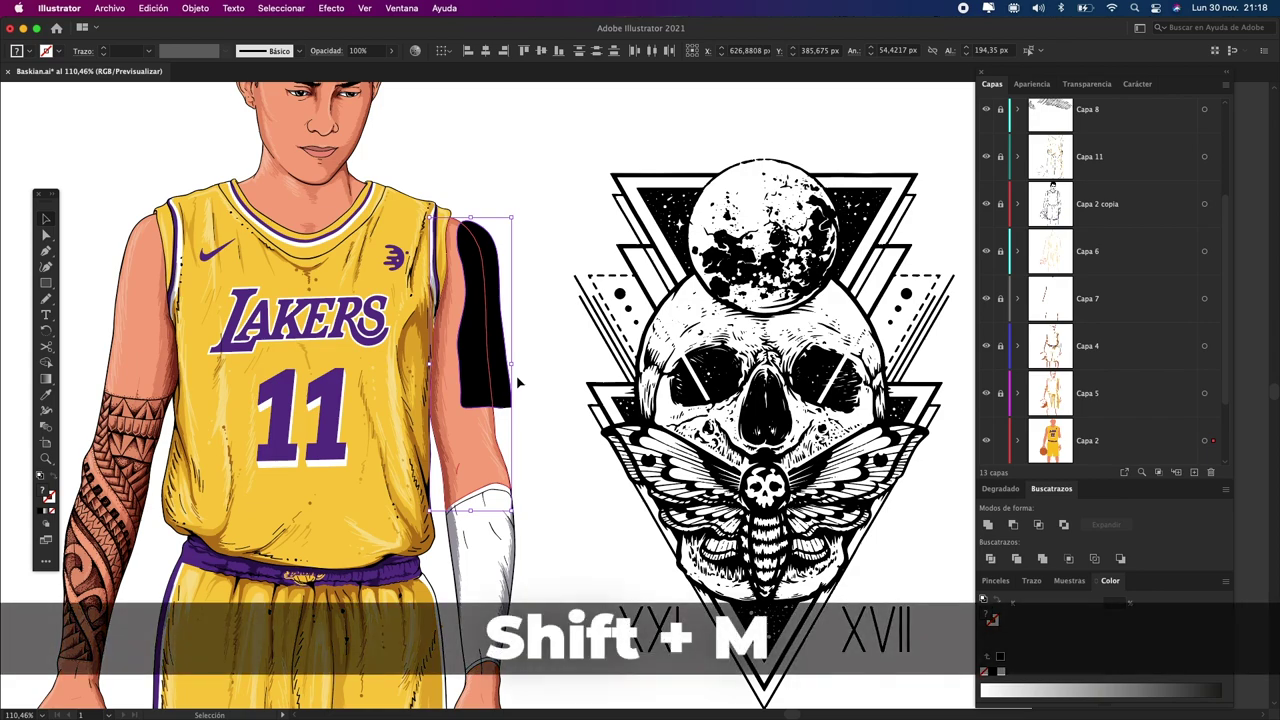
key("shift+m")
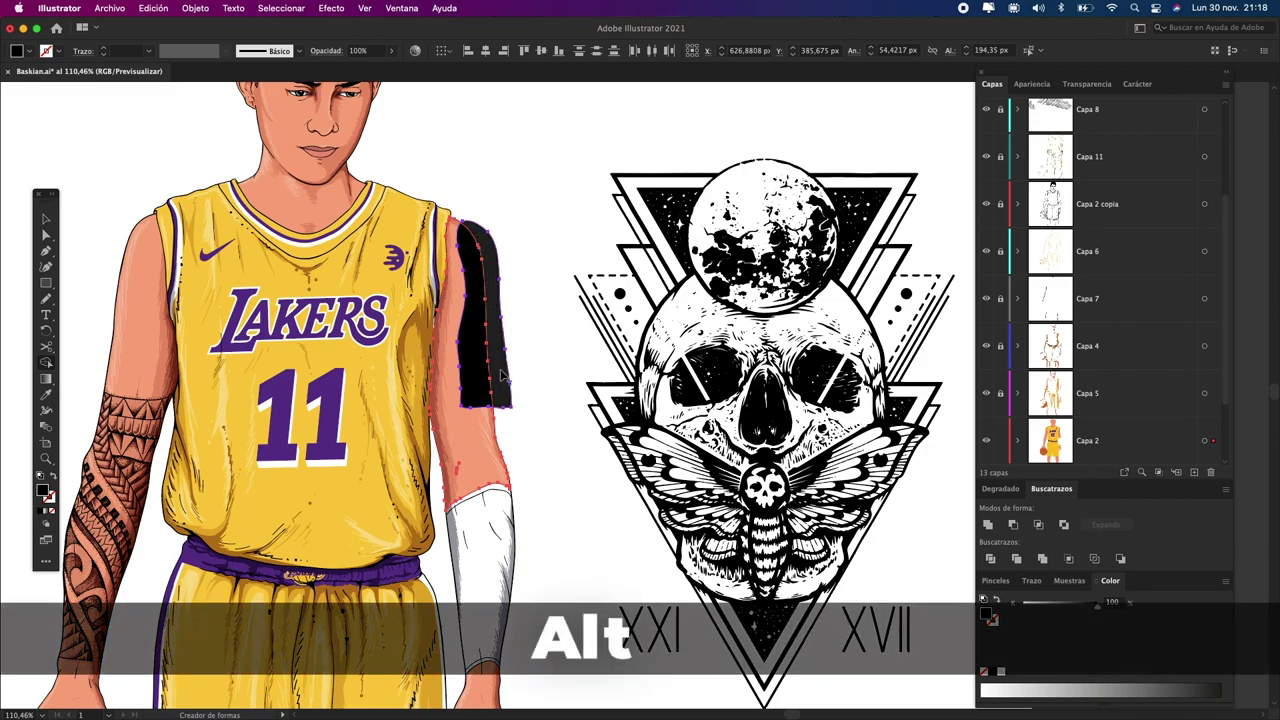
left_click(503, 376, "alt")
key("v")
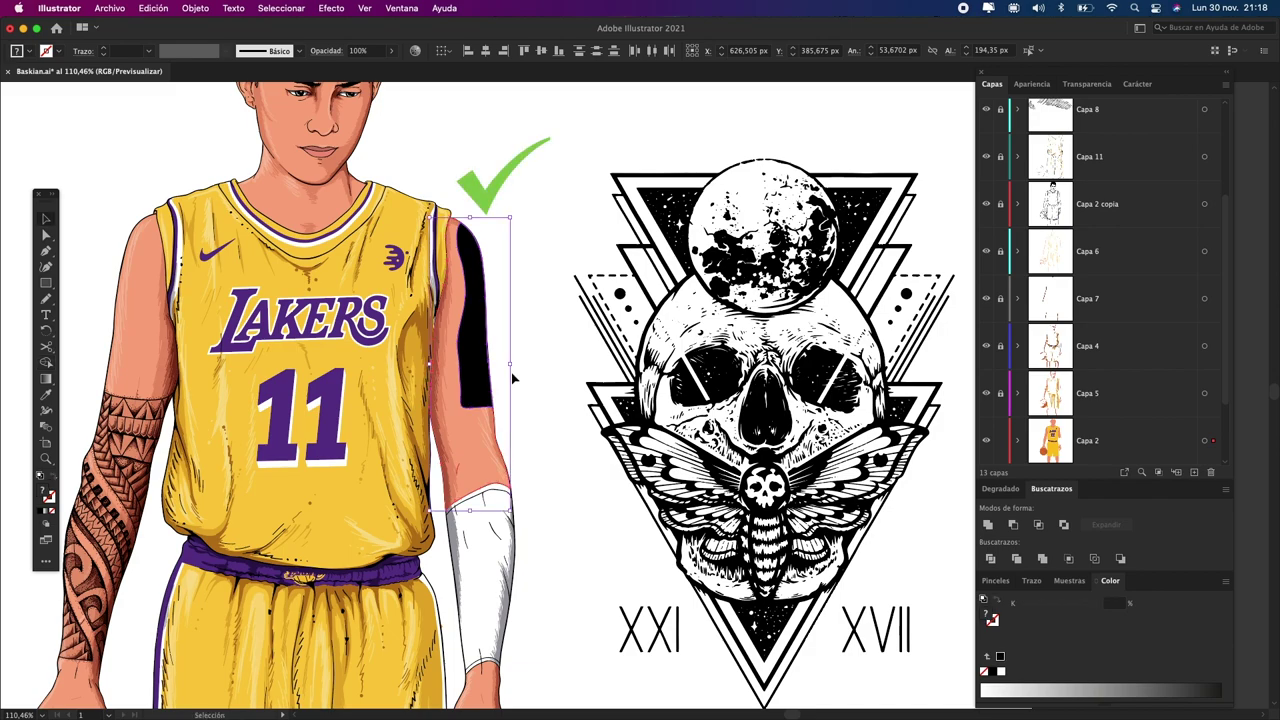
left_click(563, 158)
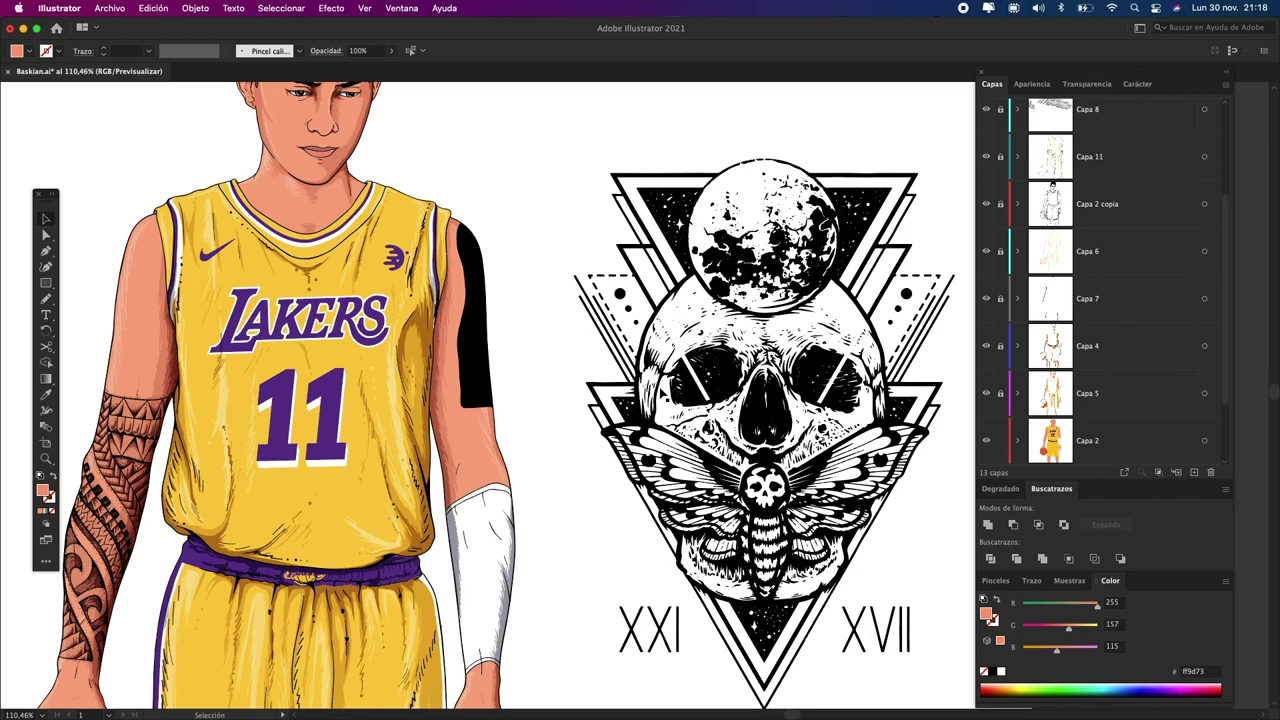
- Draw a rectangle covering the skull's right half, extending past its right edge
scroll(670, 310, "down", 3)
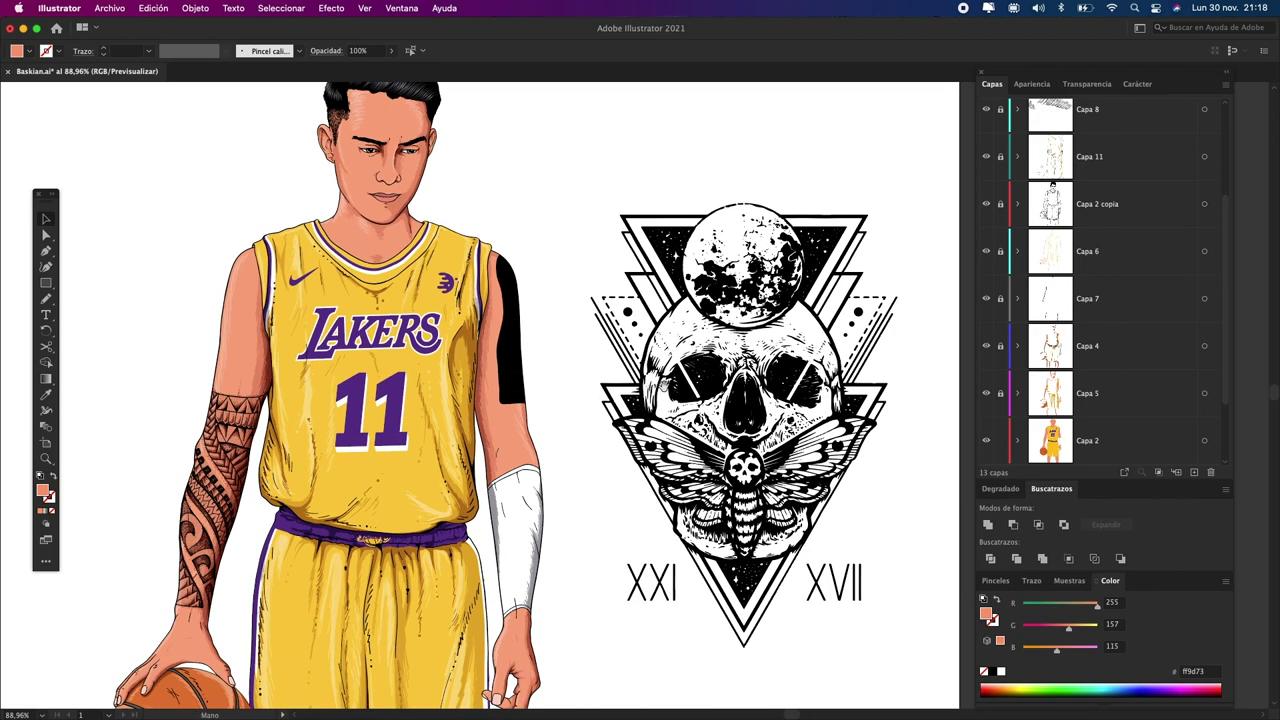
left_click(670, 310)
key("a")
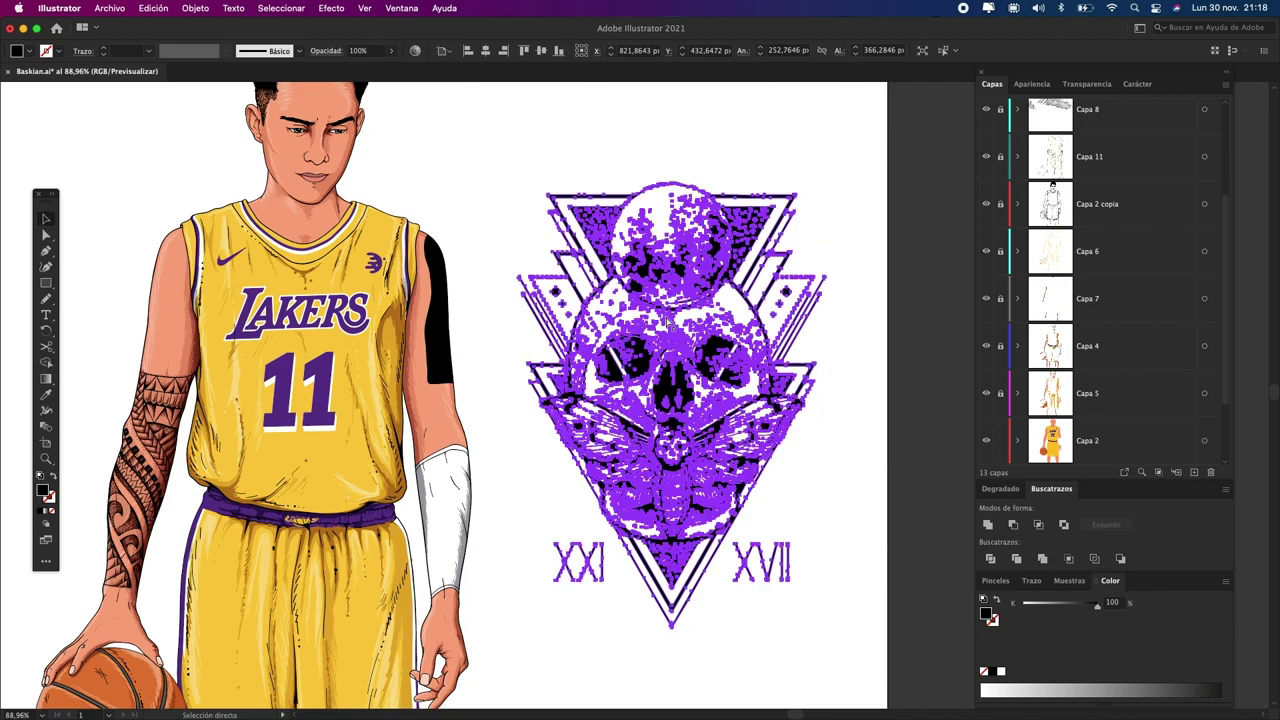
key("v")
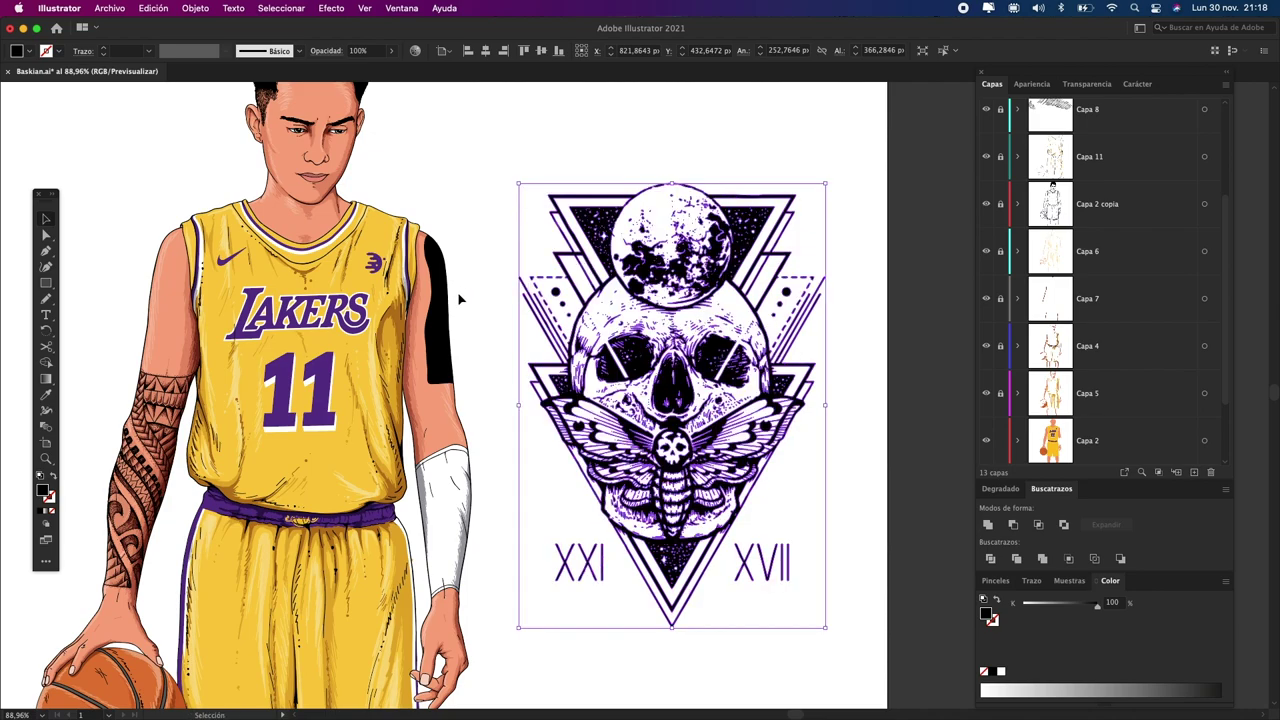
key("m")
left_click_drag(666, 160, 828, 658)
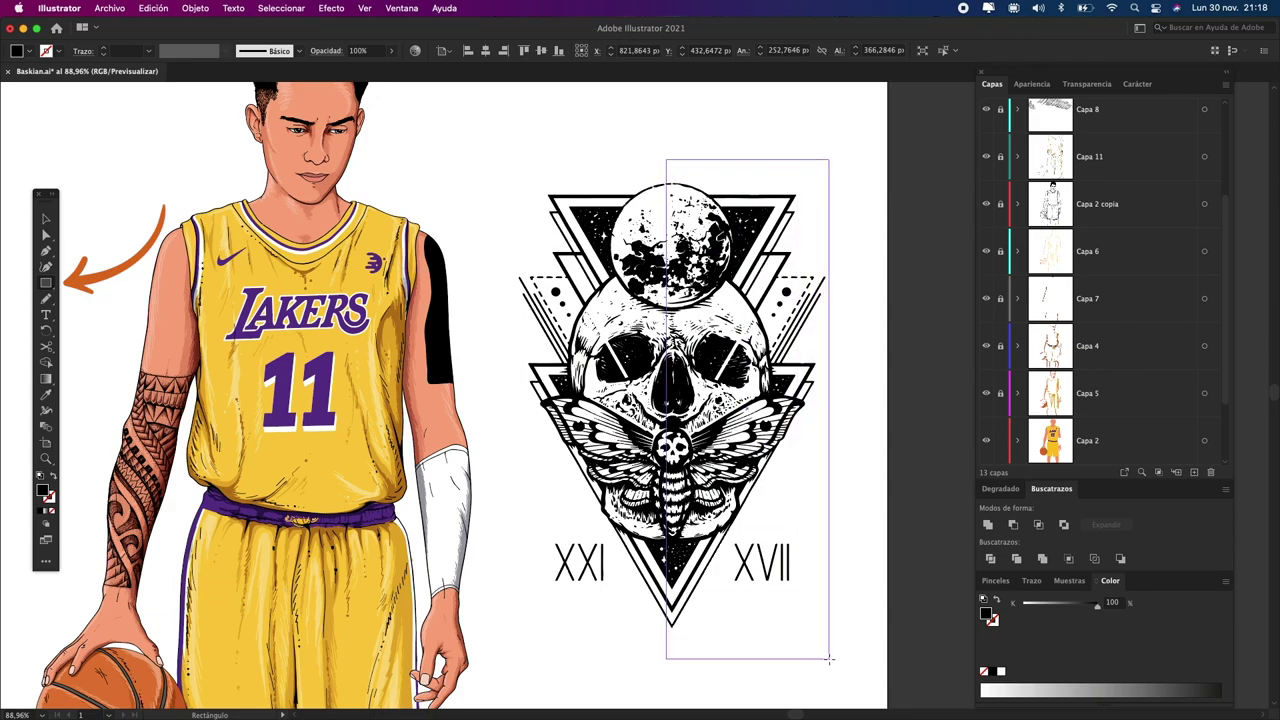
left_click_drag(828, 658, 846, 653)
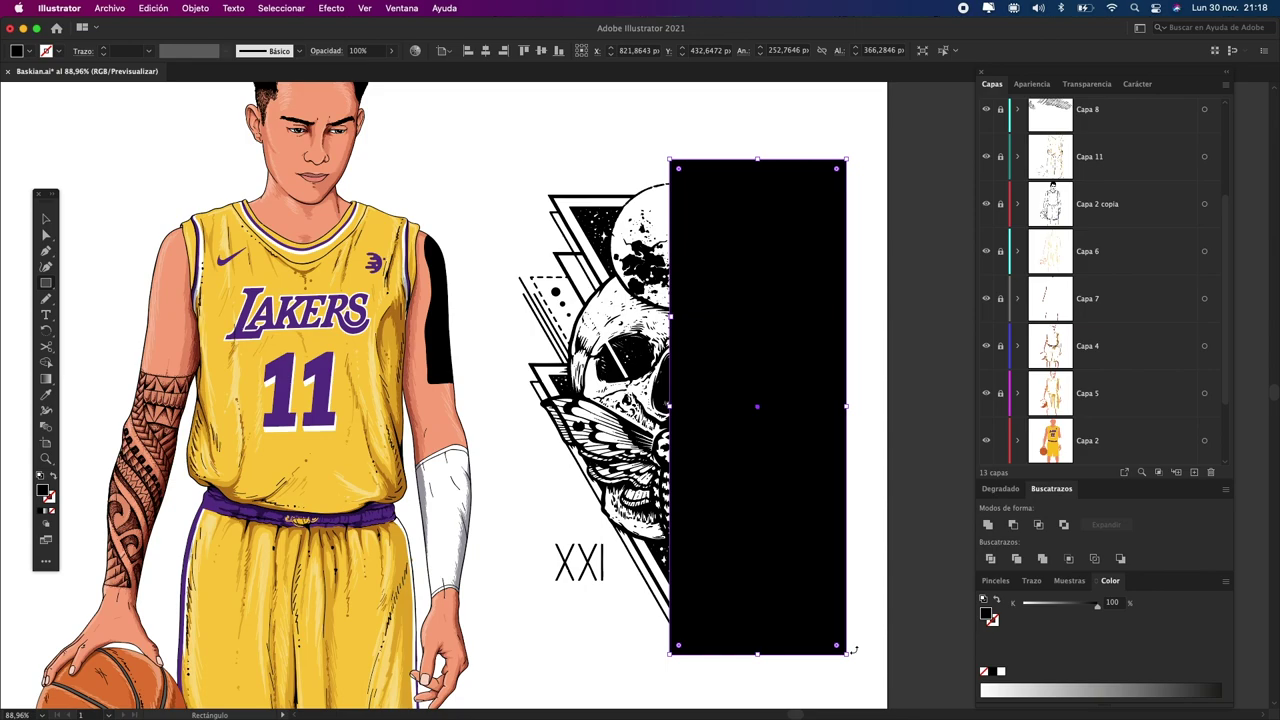
- Subtract the rectangle from the skull artwork with Pathfinder Minus Front
key("v")
left_click_drag(613, 147, 688, 205)
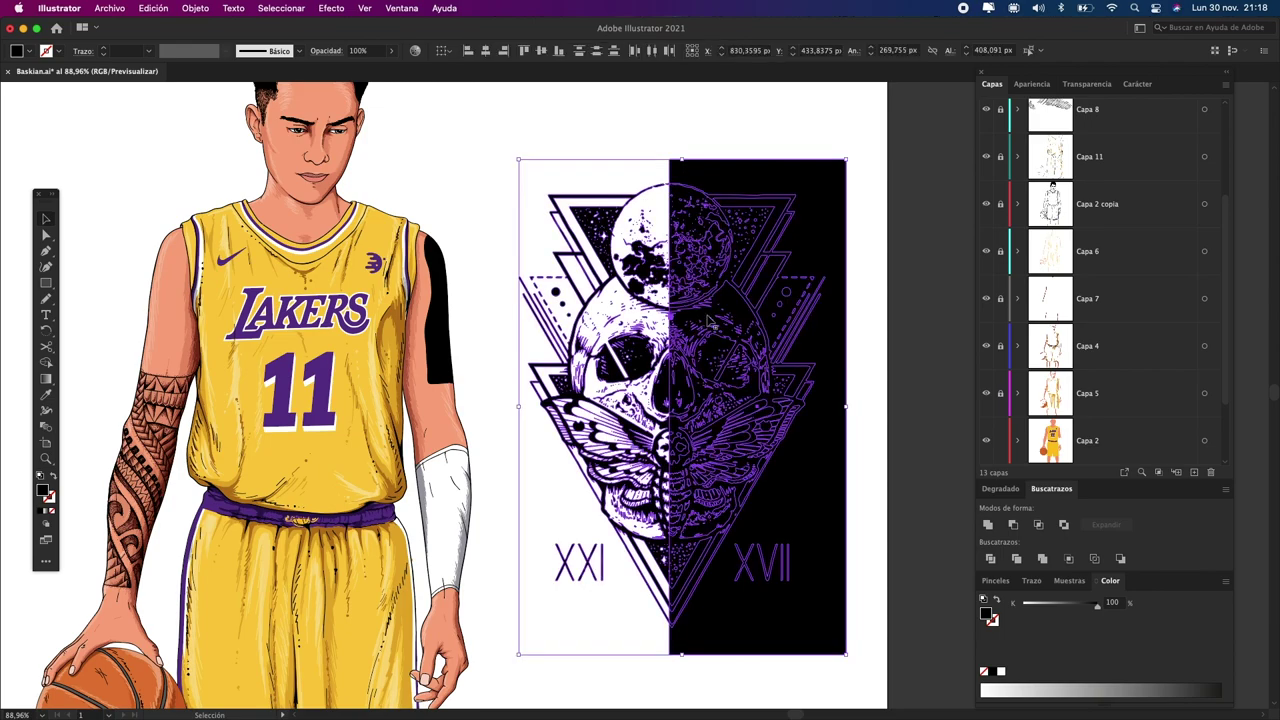
left_click(1012, 524)
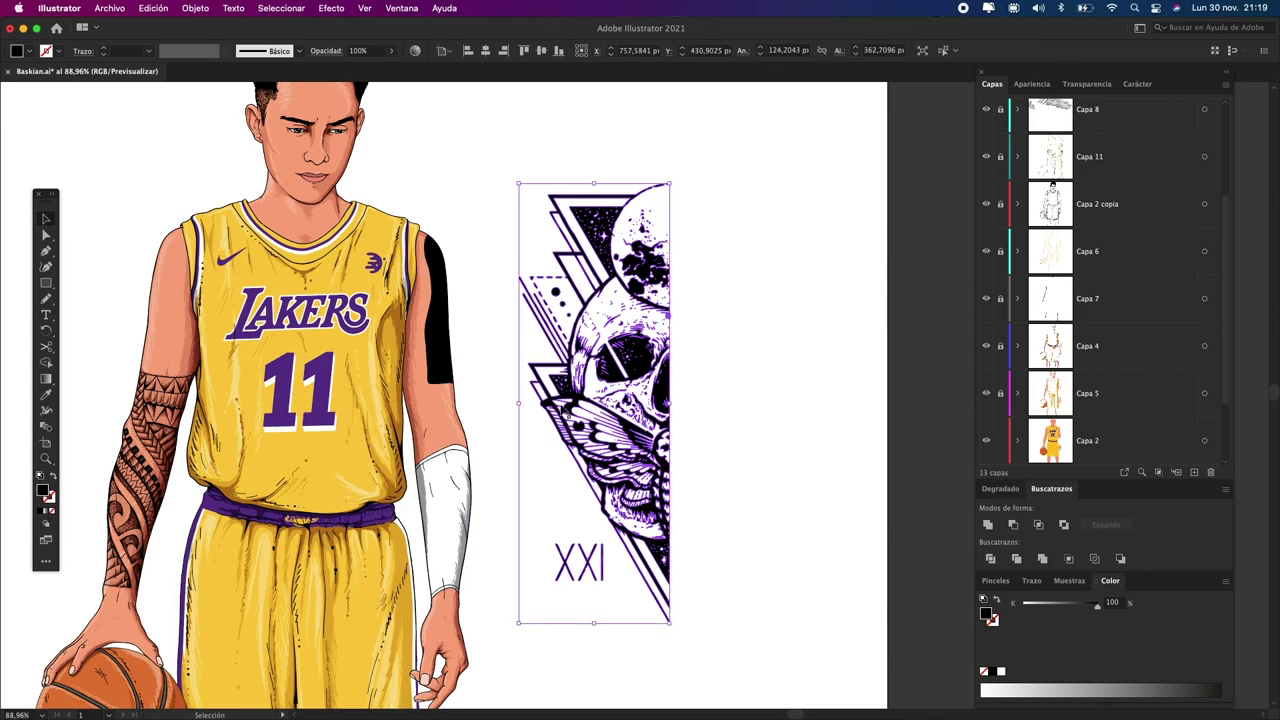
left_click(508, 385)
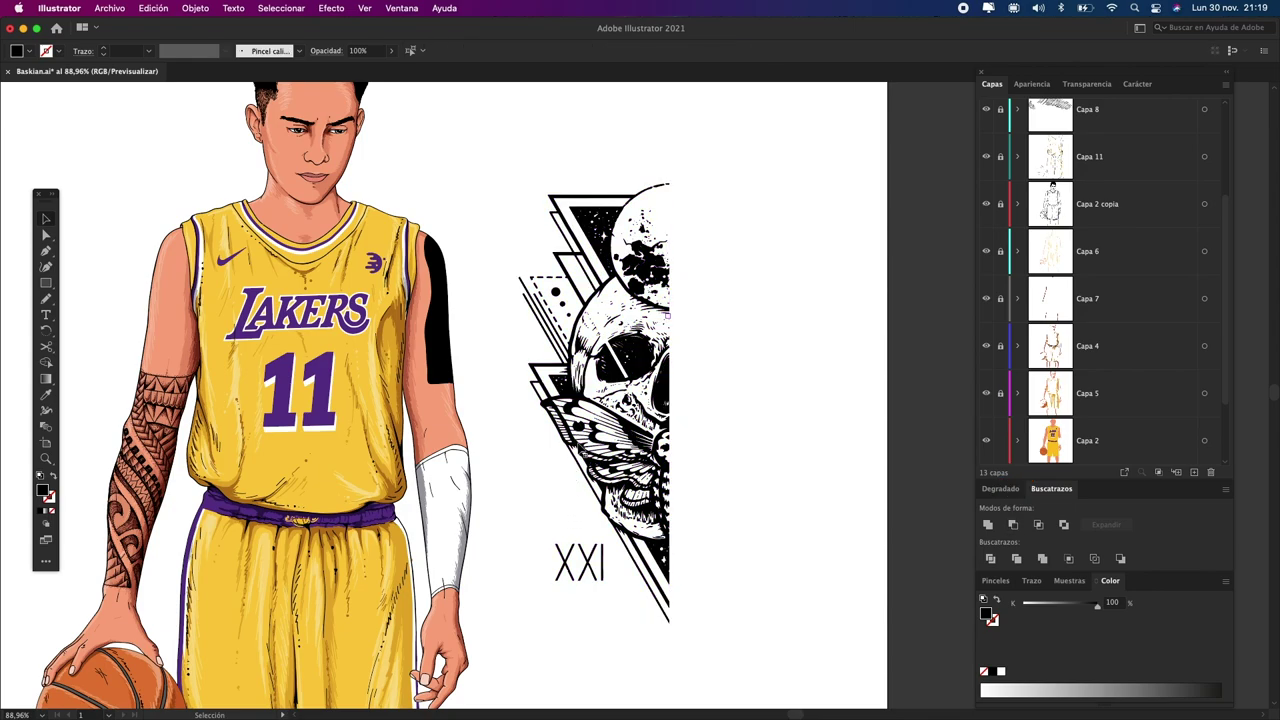
- Try wrapping the half skull into the arm shape with Envelope Distort > Make with Top Object
left_click(525, 365)
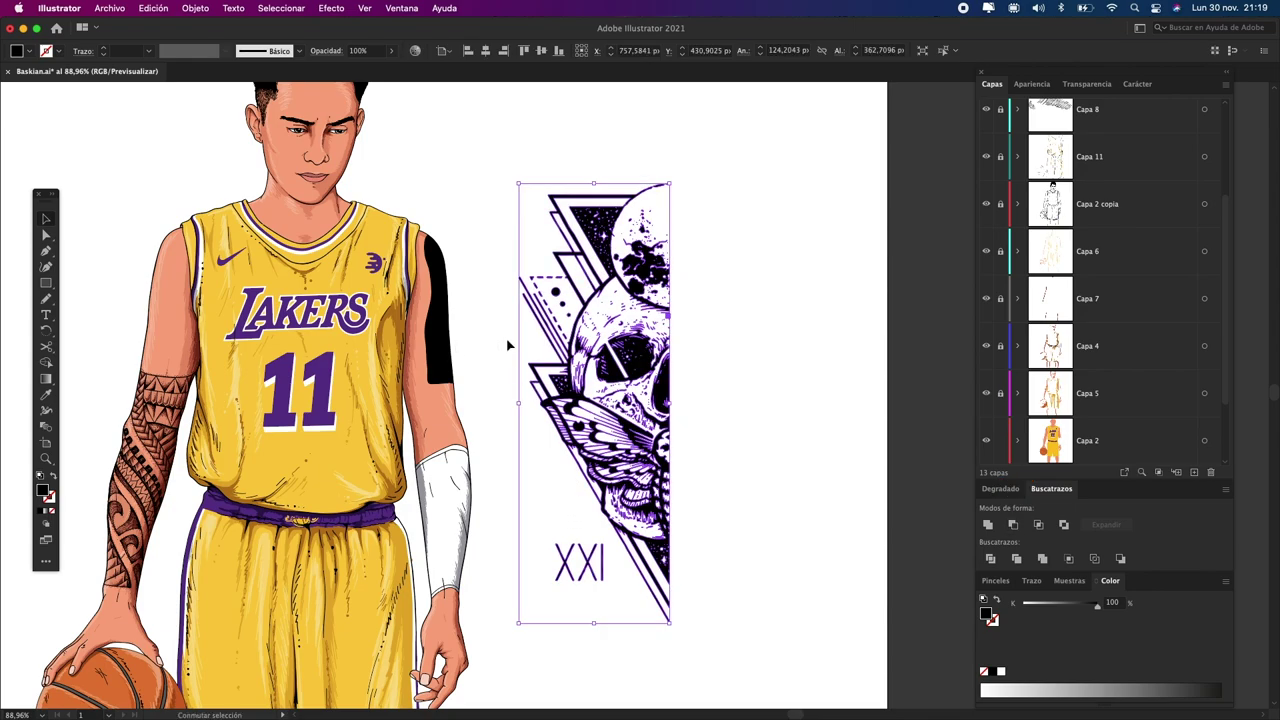
left_click(440, 300, "shift")
left_click(195, 8)
mouse_move(231, 401)
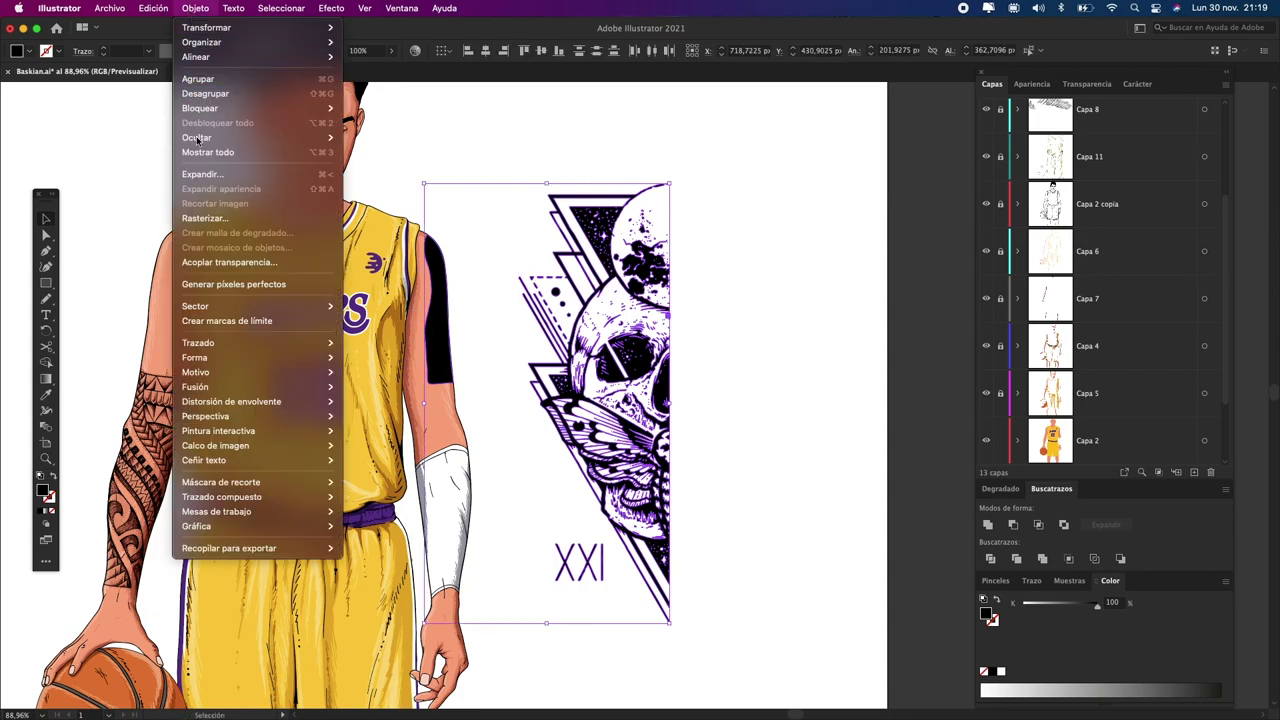
left_click(398, 431)
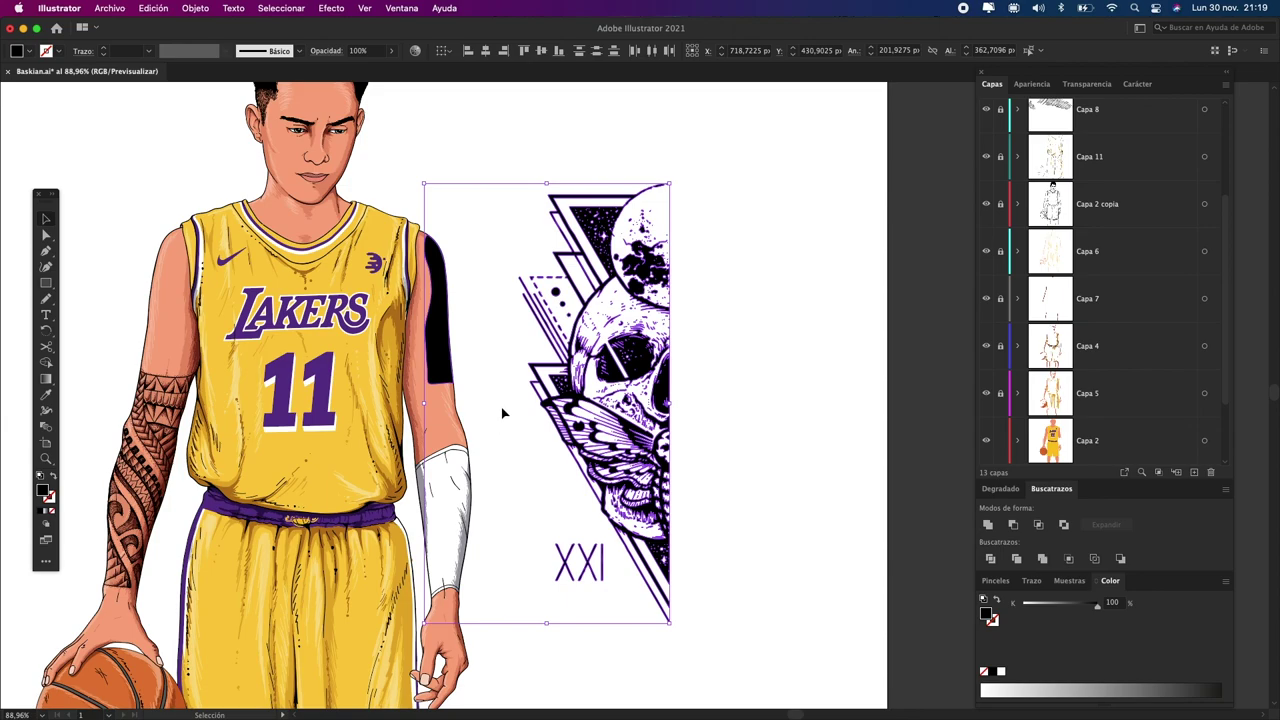
left_click(501, 430)
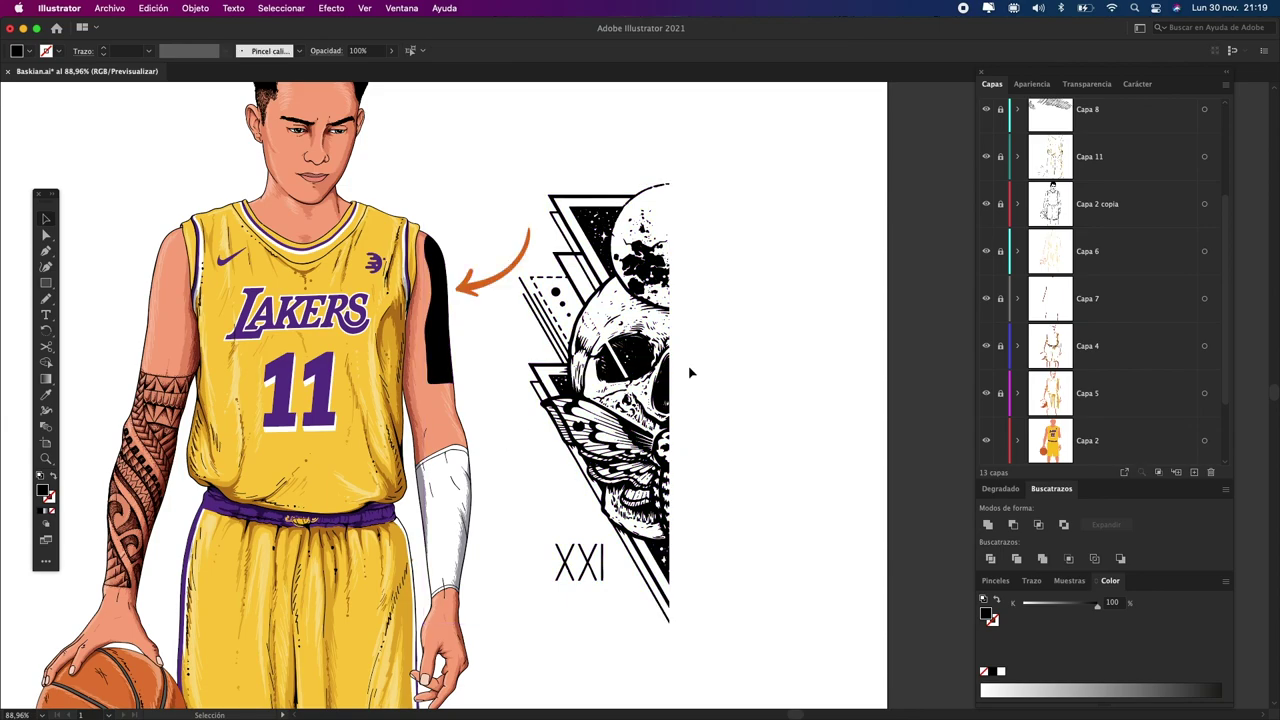
- Bring the black arm shape in layer Capa 15 to the front
scroll(1072, 305, "up", 3)
left_click(1060, 212)
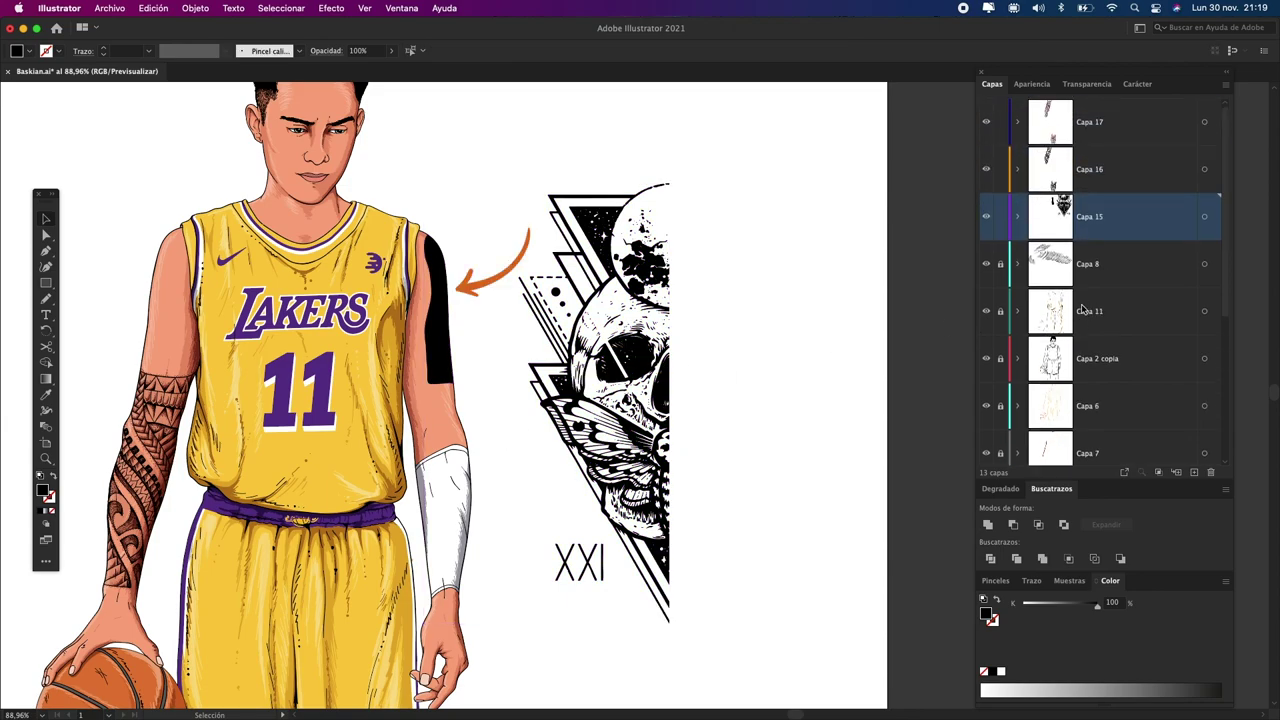
left_click(447, 334)
left_click(1018, 217)
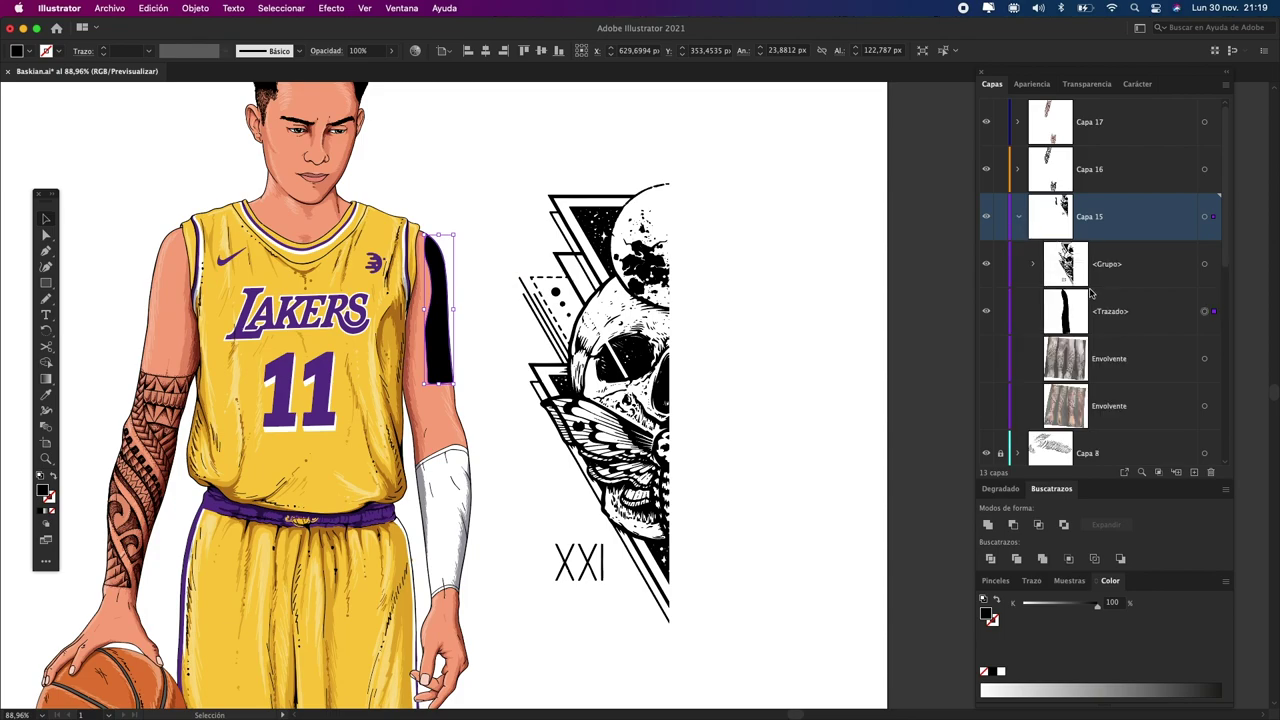
right_click(435, 333)
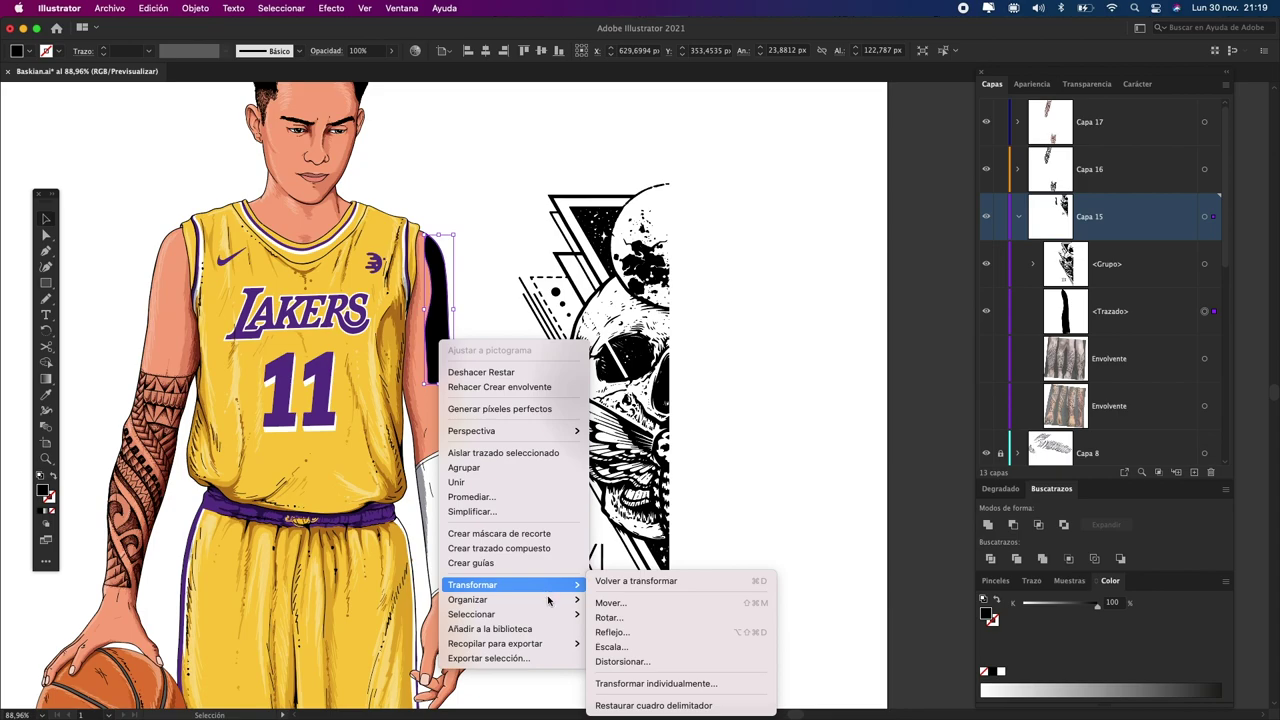
mouse_move(468, 599)
left_click(619, 601)
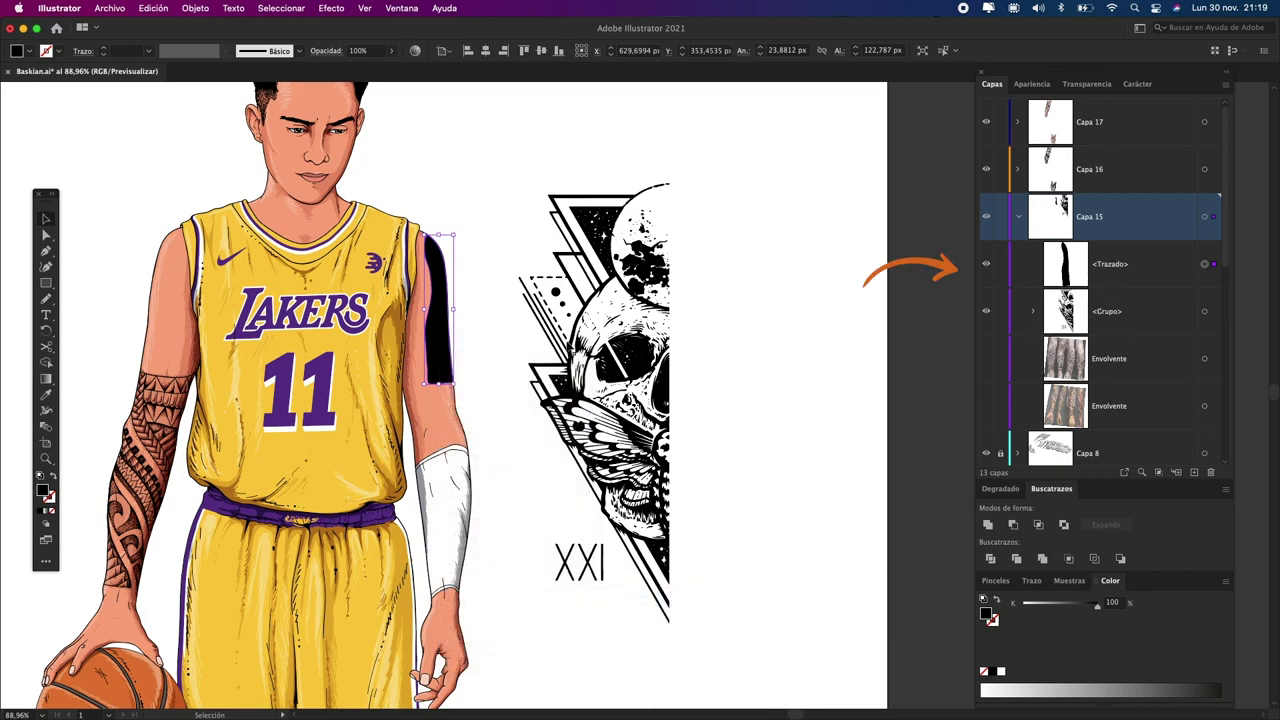
- Wrap the skull onto the arm shape with Make with Top Object
left_click(582, 355, "shift")
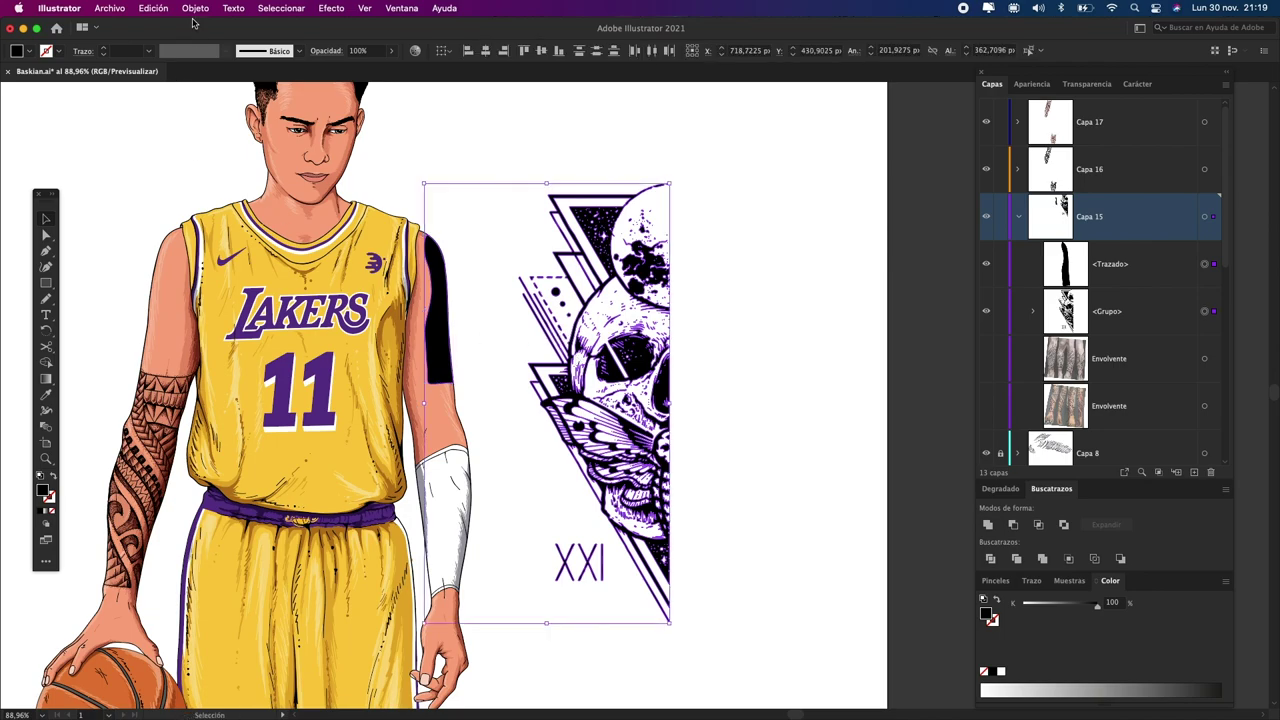
left_click(195, 8)
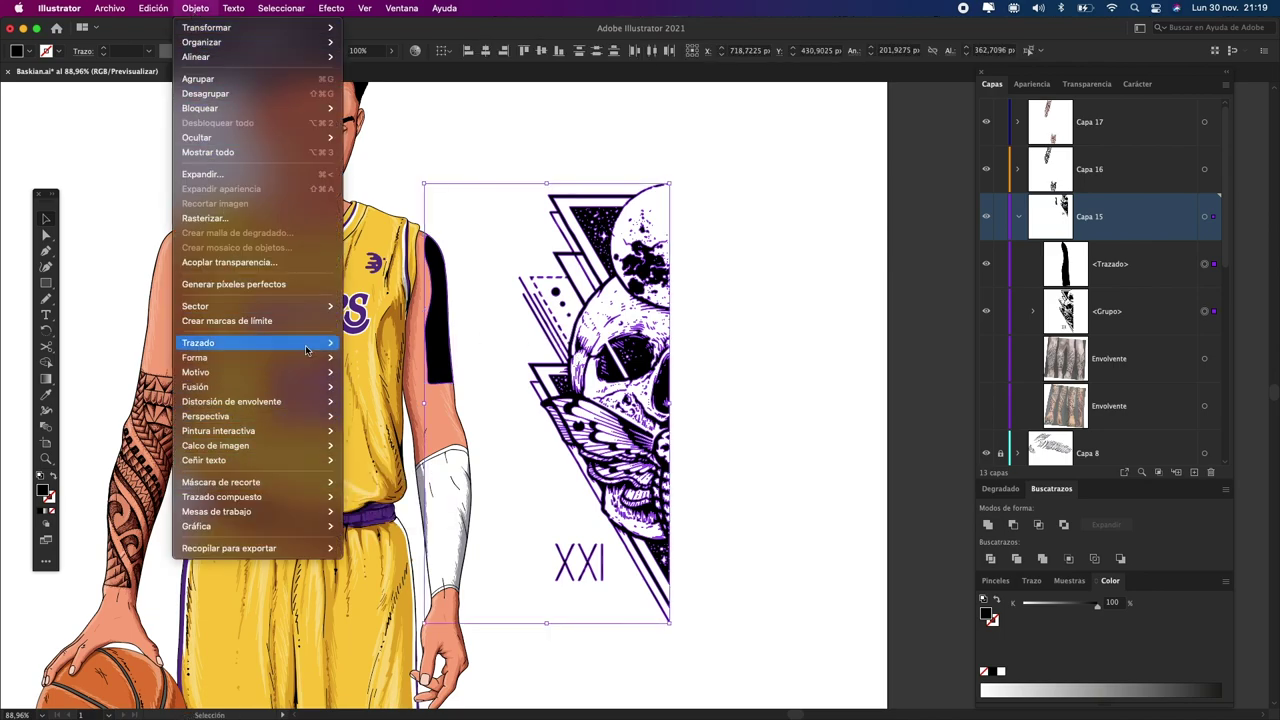
mouse_move(231, 401)
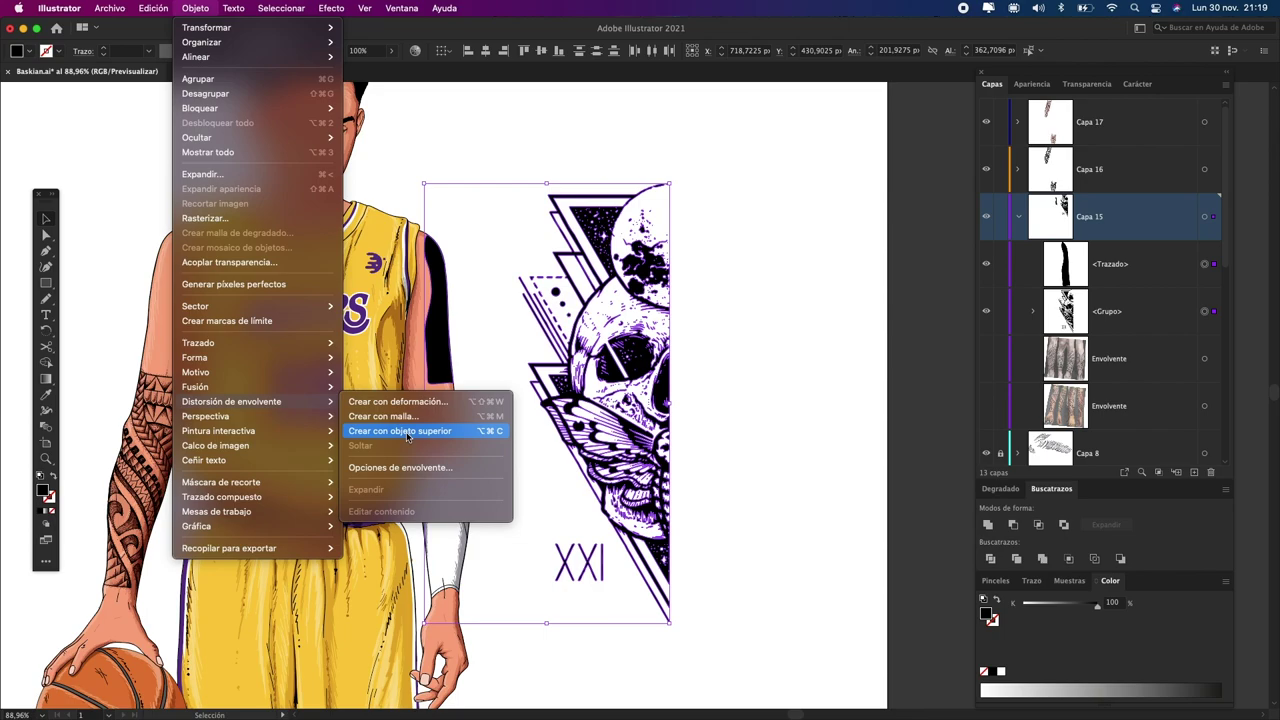
left_click(404, 431)
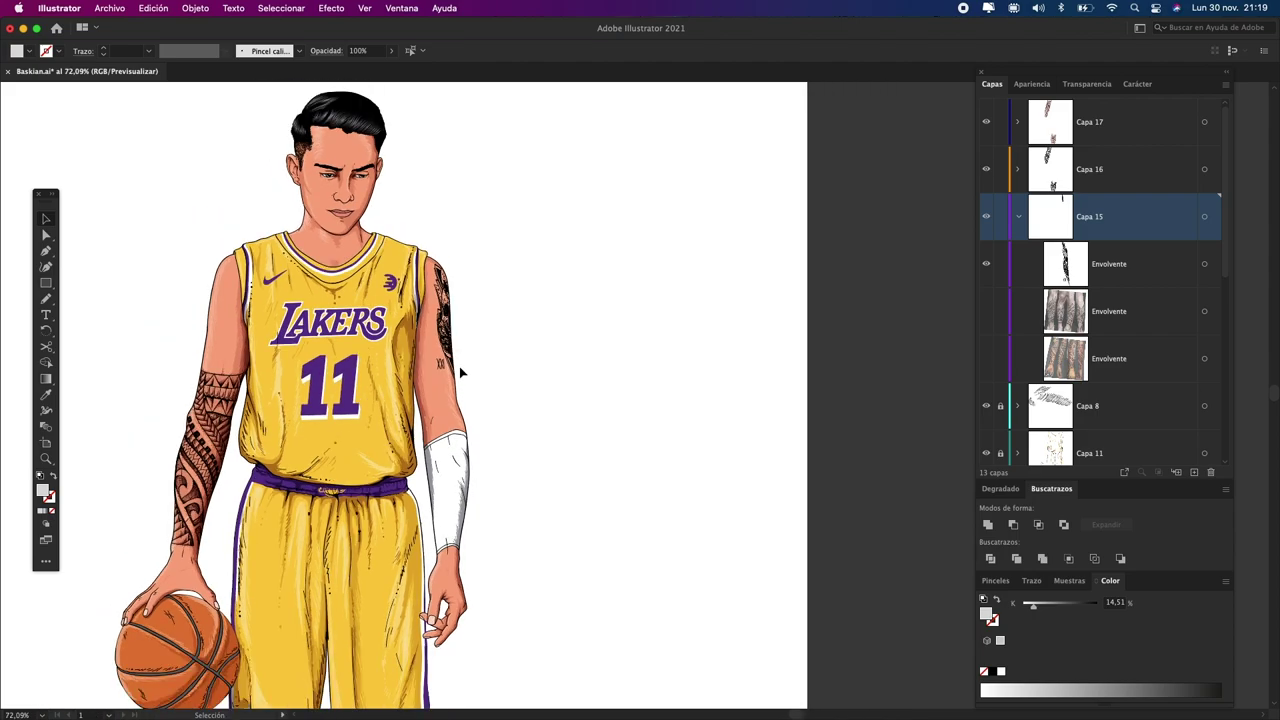
scroll(461, 372, "down", 5)
left_click_drag(461, 372, 531, 352)
scroll(531, 352, "down", 2)
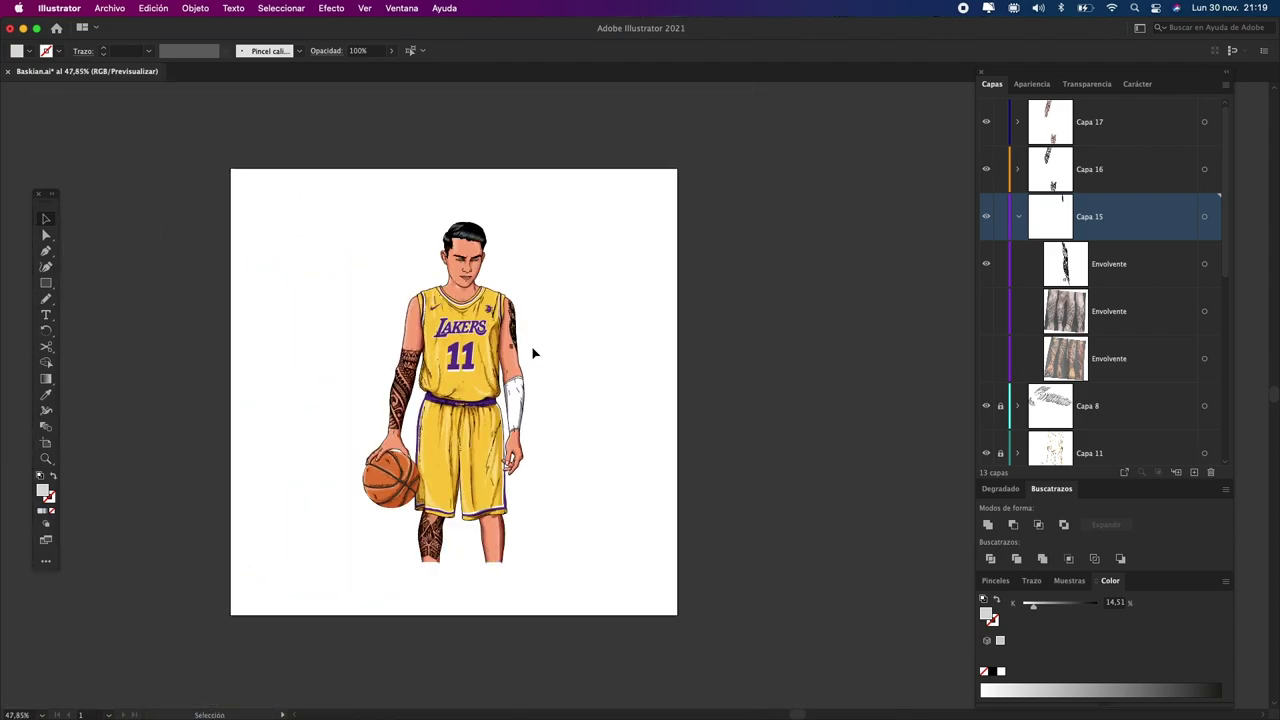
- Place the tattoo studio logo JPG onto the artboard
scroll(545, 343, "up", 1)
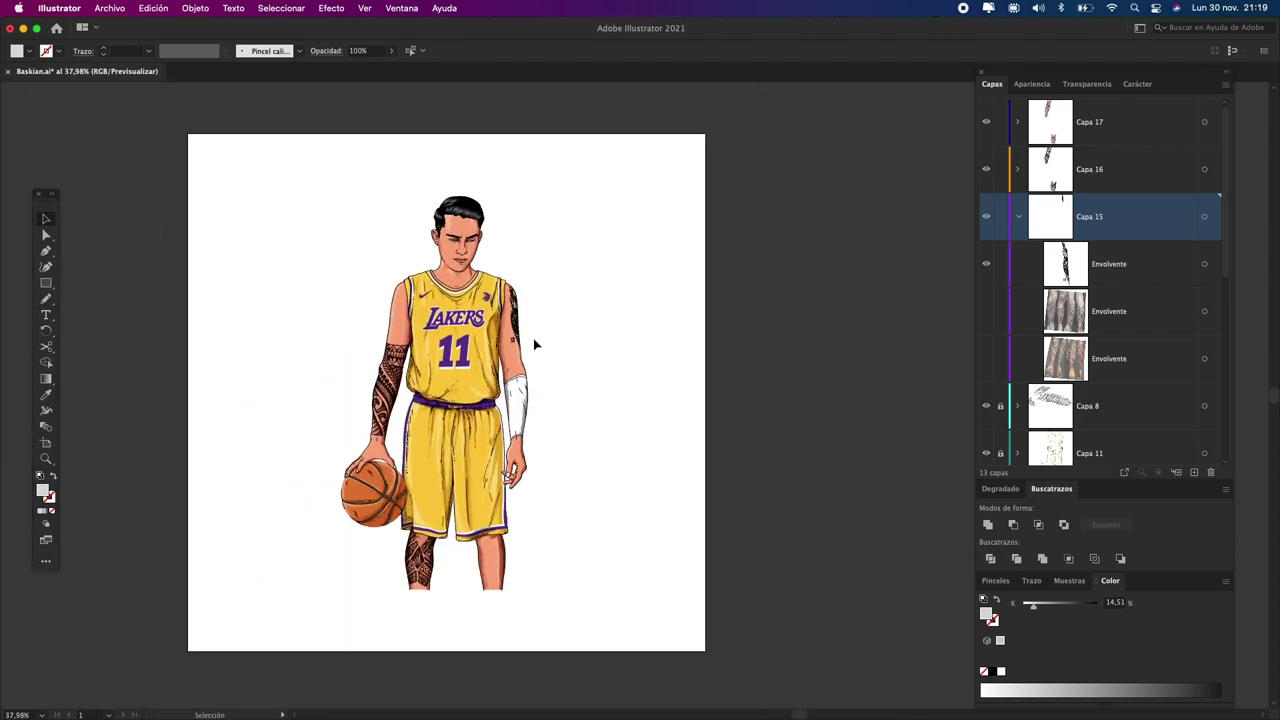
scroll(534, 345, "up", 1)
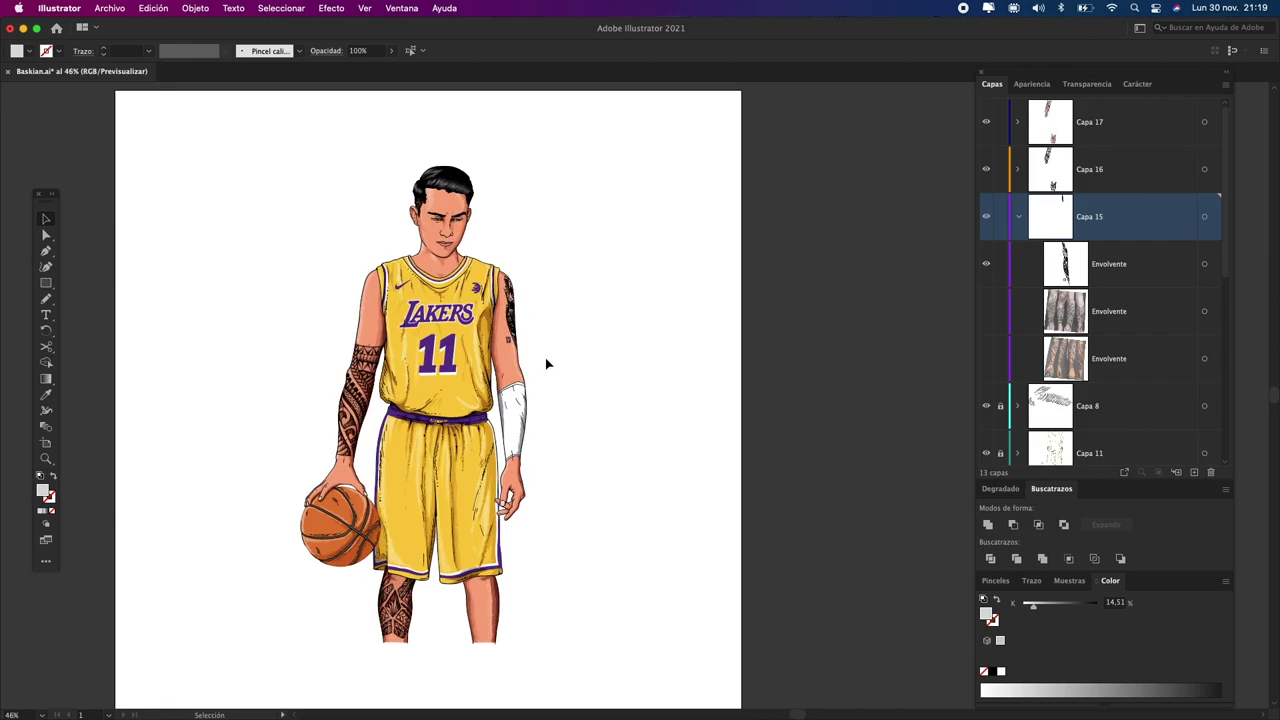
scroll(530, 354, "up", 3)
scroll(526, 350, "up", 2)
scroll(510, 349, "up", 1)
key("super+Tab")
left_click_drag(465, 205, 629, 360)
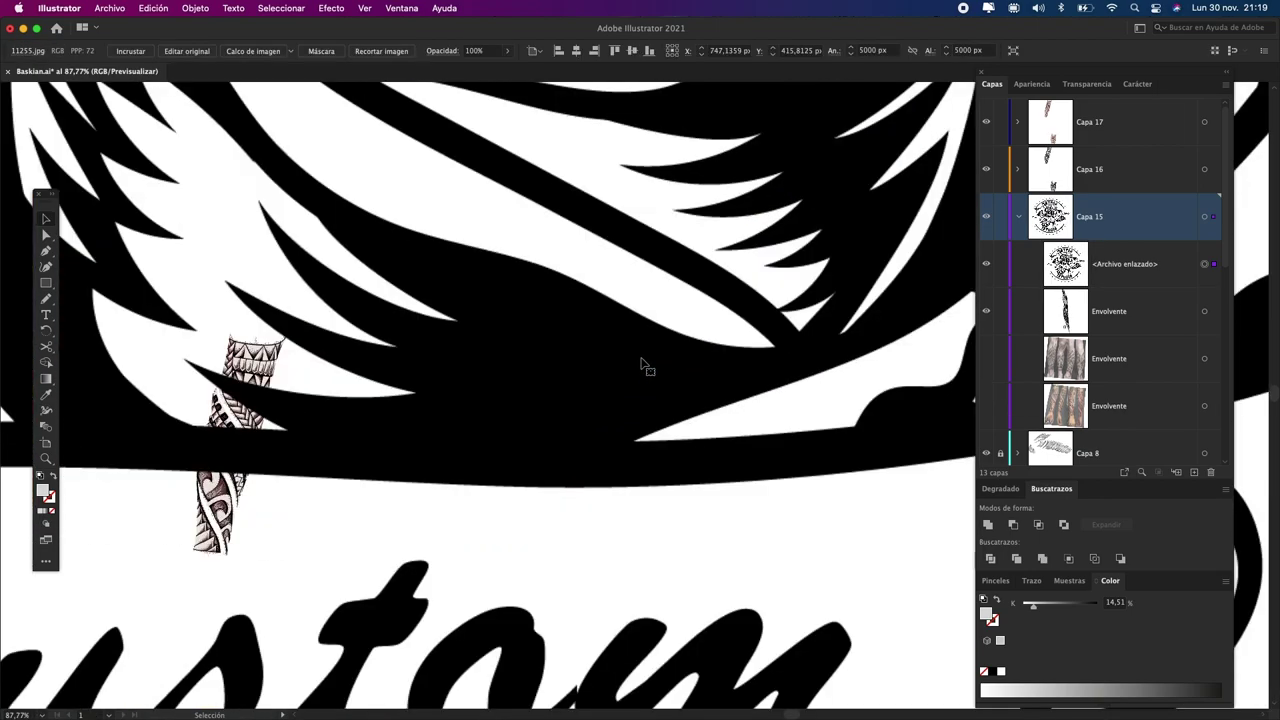
key("super+0")
left_click(652, 368)
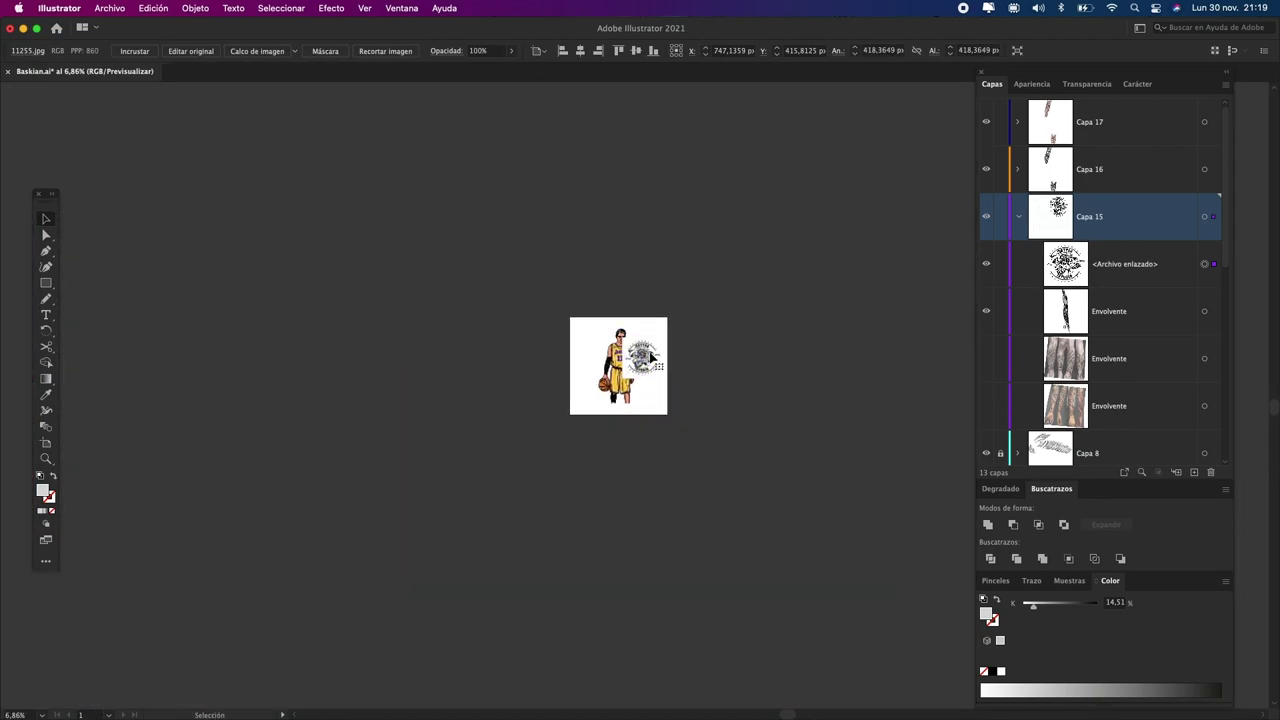
scroll(652, 368, "up", 8)
scroll(652, 368, "up", 2)
- Image Trace and expand the logo into a vector group, then scale it down
left_click(257, 50)
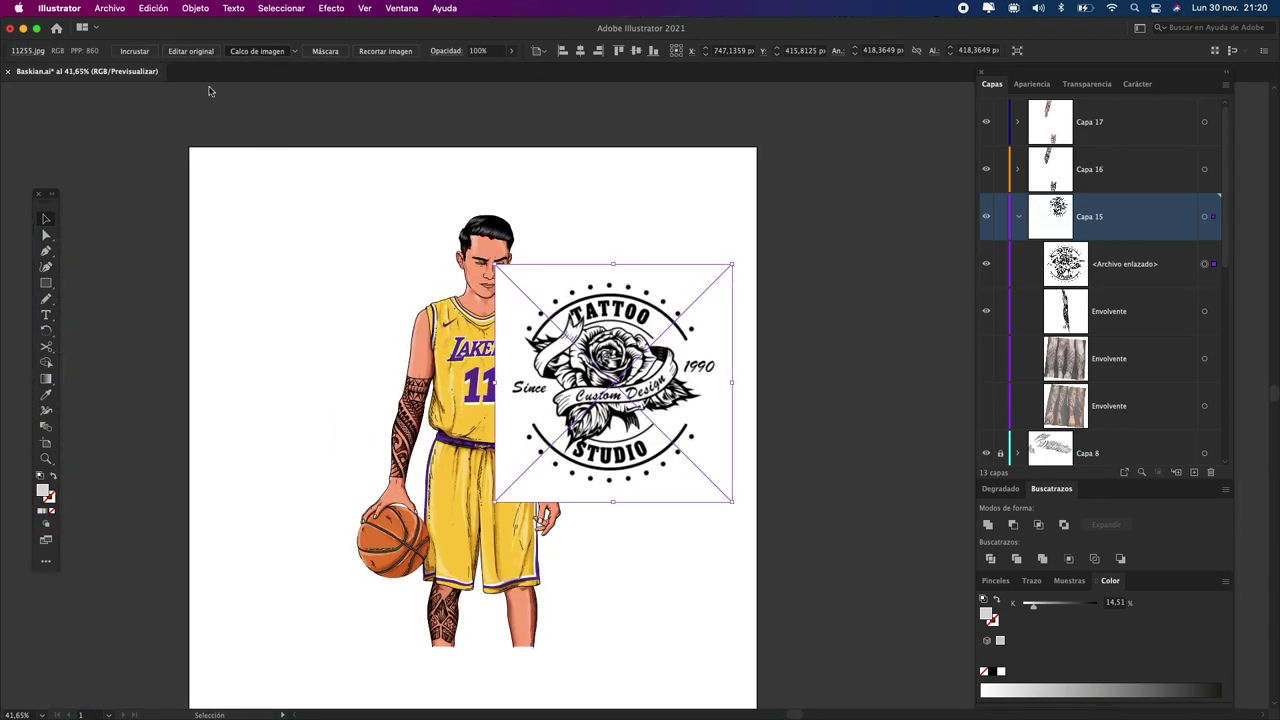
left_click(379, 51)
right_click(679, 357)
left_click(686, 405)
double_click(714, 316)
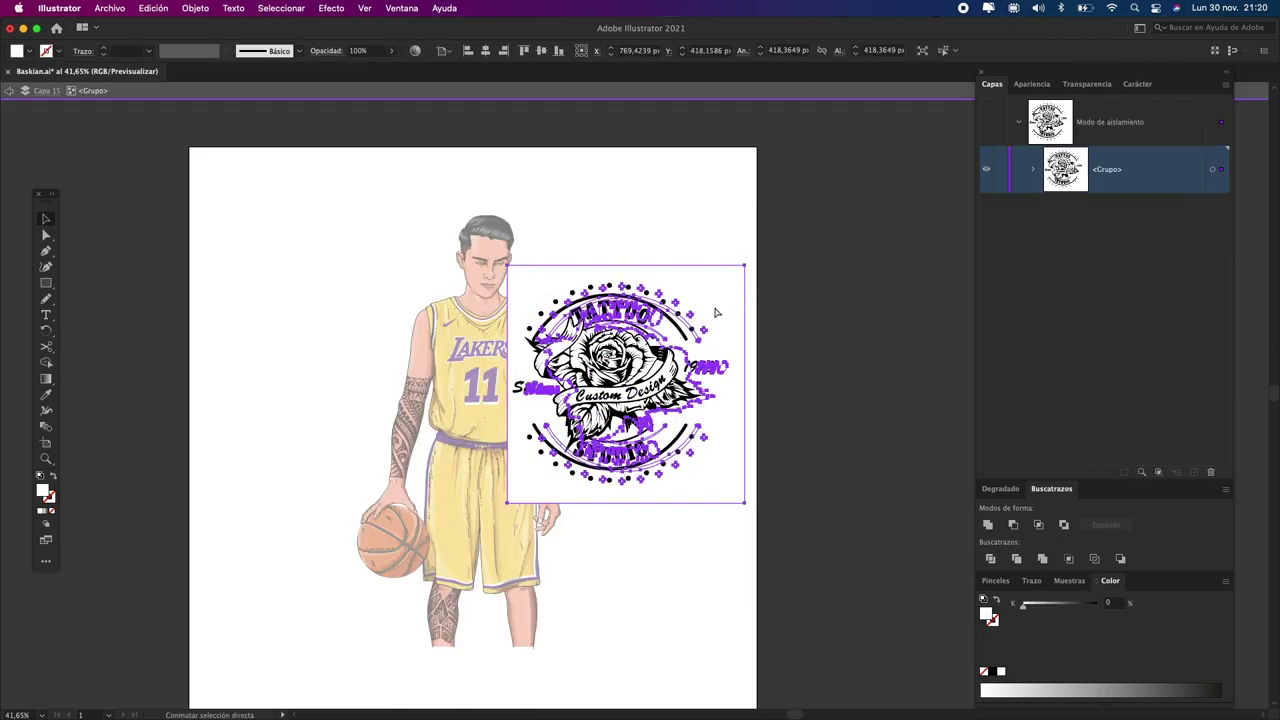
key("Escape")
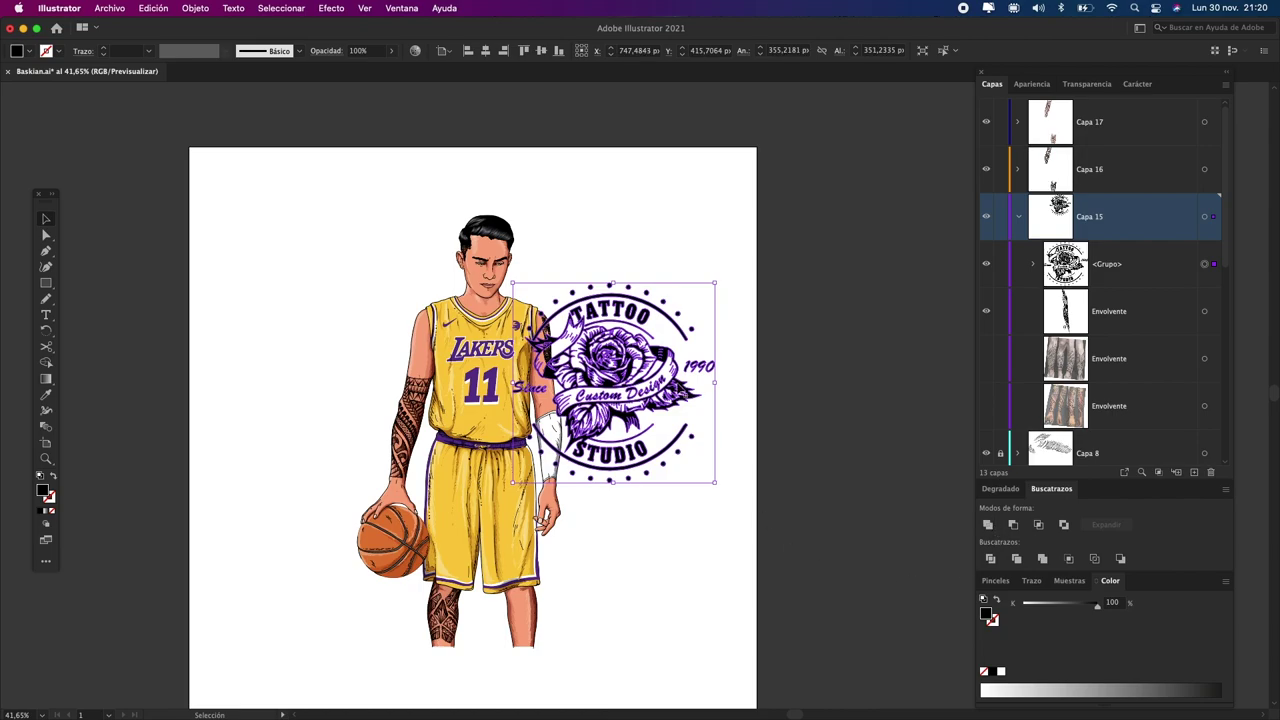
left_click_drag(714, 383, 668, 383)
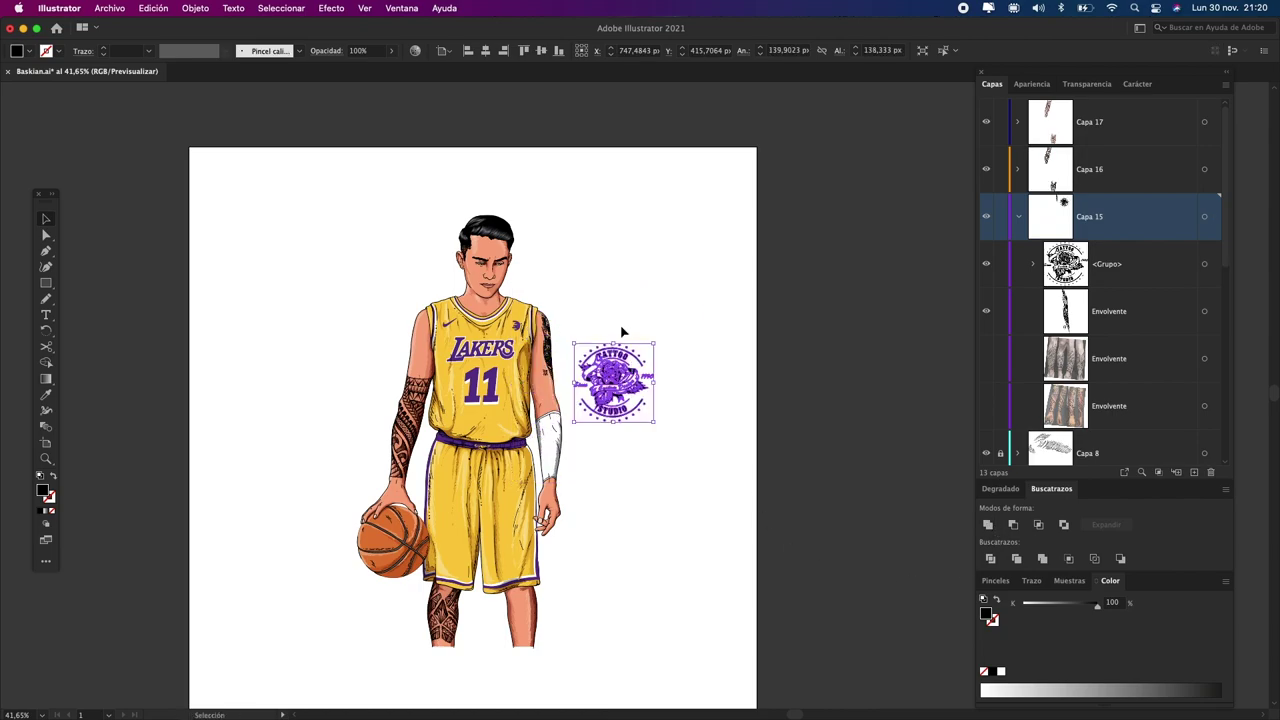
scroll(605, 402, "up", 5)
key("n")
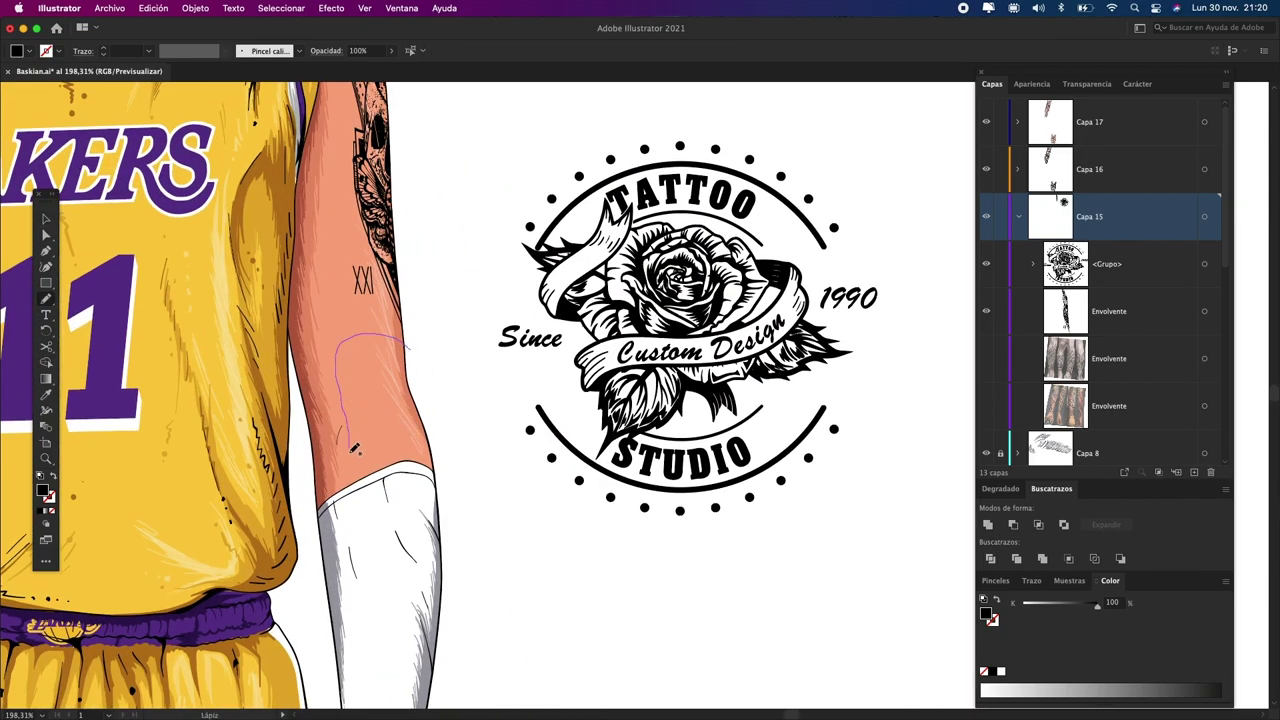
- Pencil-draw a closed shape on the forearm and select it with the arm outline
left_click_drag(415, 448, 410, 345)
key("v")
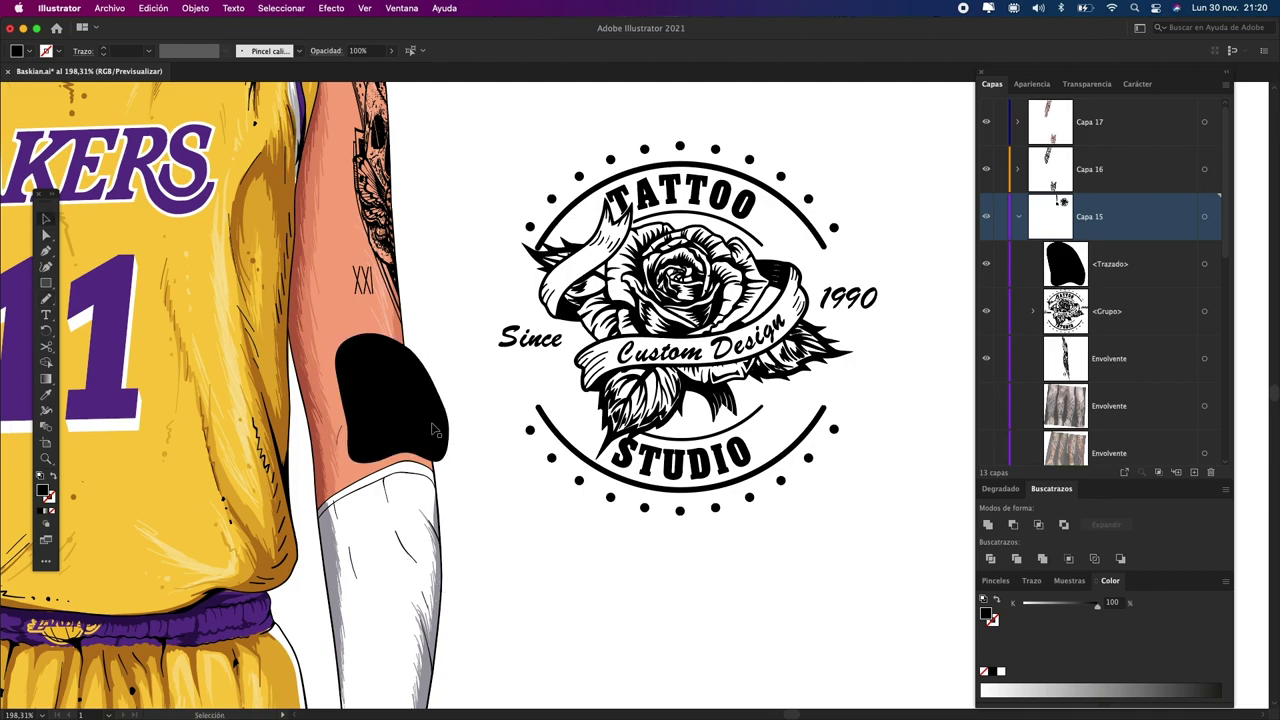
left_click(350, 342, "shift")
key("shift+m")
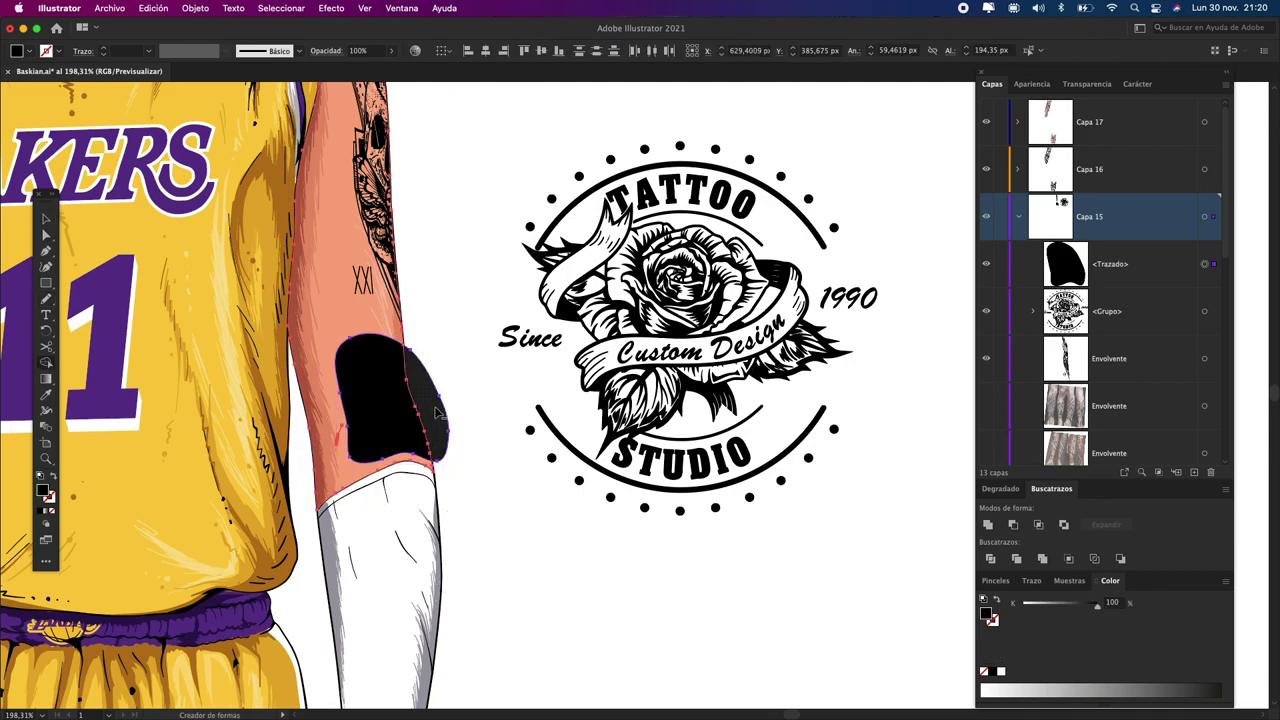
- Cut away the logo's right half using a black rectangle and Minus Front
left_click_drag(888, 566, 633, 100)
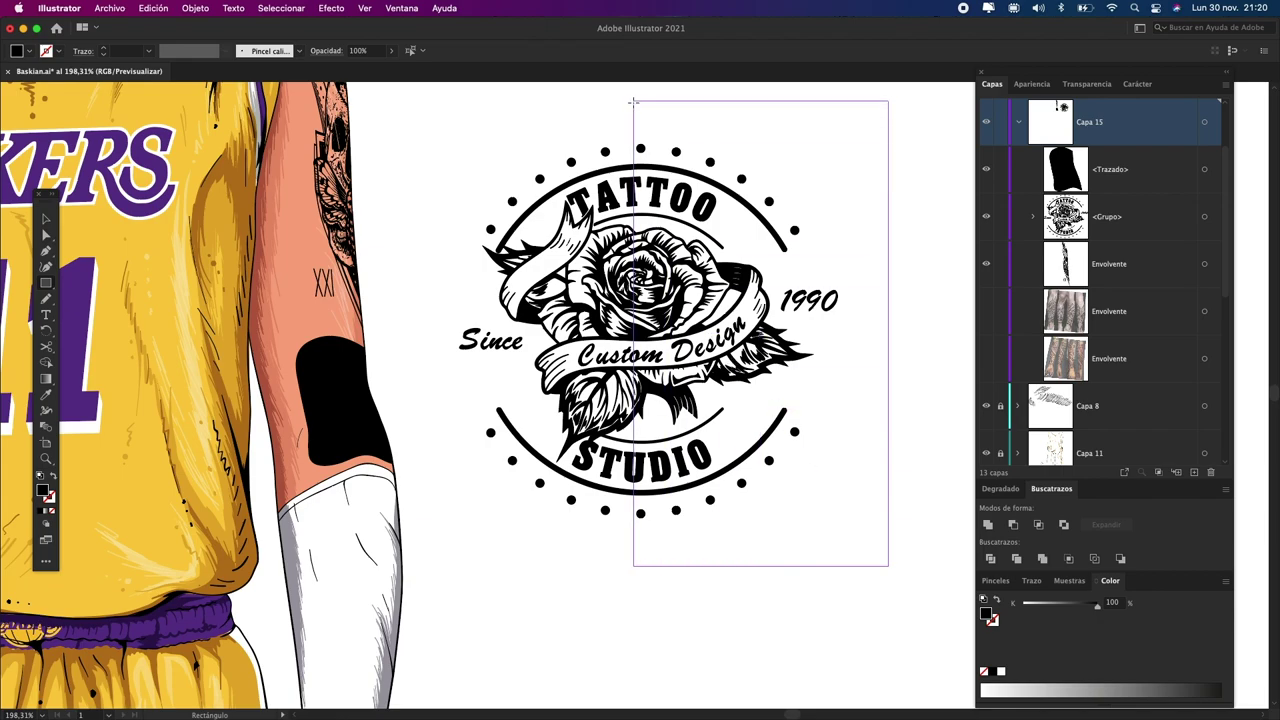
key("v")
left_click(598, 204)
left_click(750, 530, "shift")
left_click(1013, 524)
- Bring the forearm shape to front and wrap the half logo onto it with Make with Top Object
left_click(365, 442, "shift")
key("ctrl+7")
key("ctrl+z")
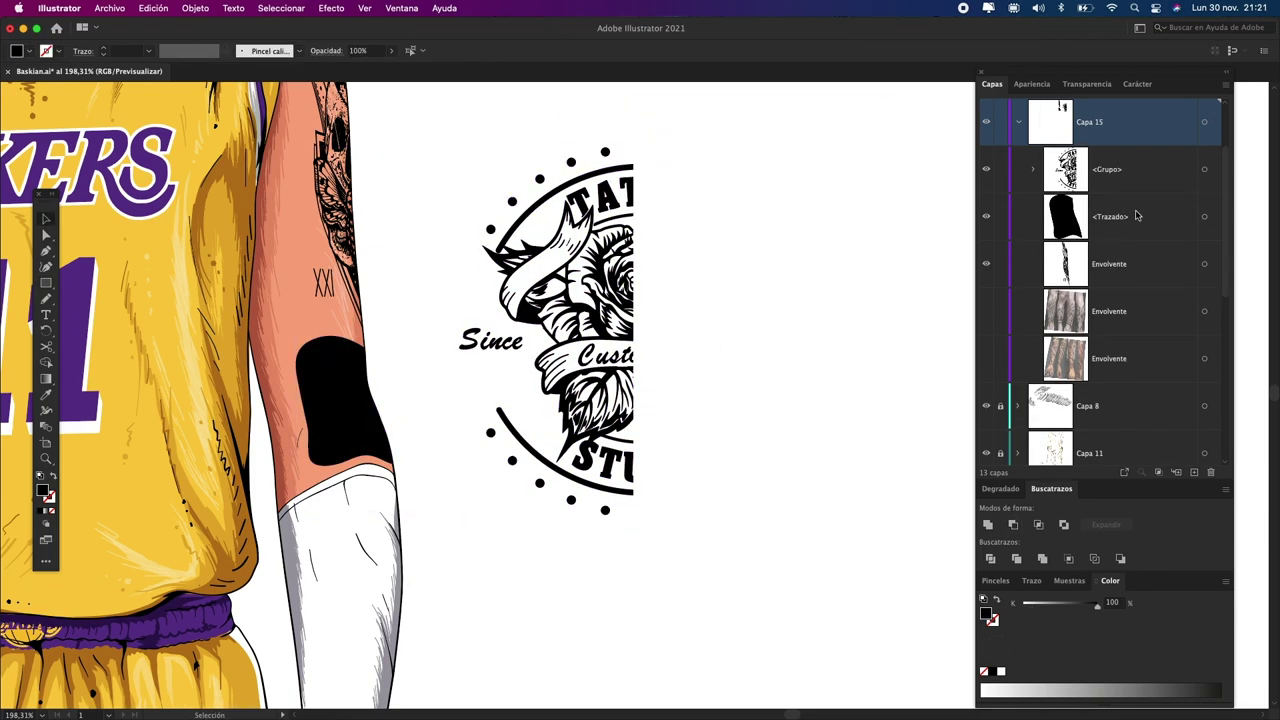
left_click_drag(805, 260, 360, 470)
key("alt+ctrl+c")
scroll(520, 414, "down", 3)
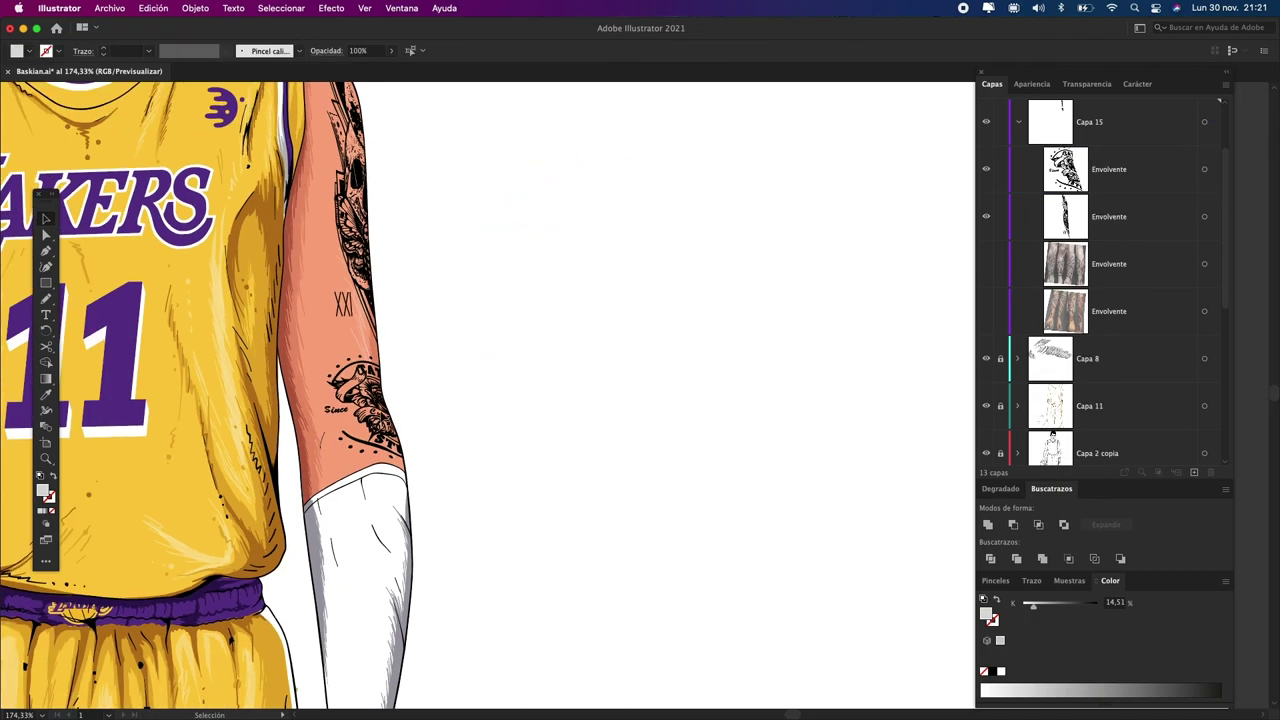
scroll(530, 410, "down", 2)
scroll(552, 400, "down", 1)
scroll(555, 398, "down", 1)
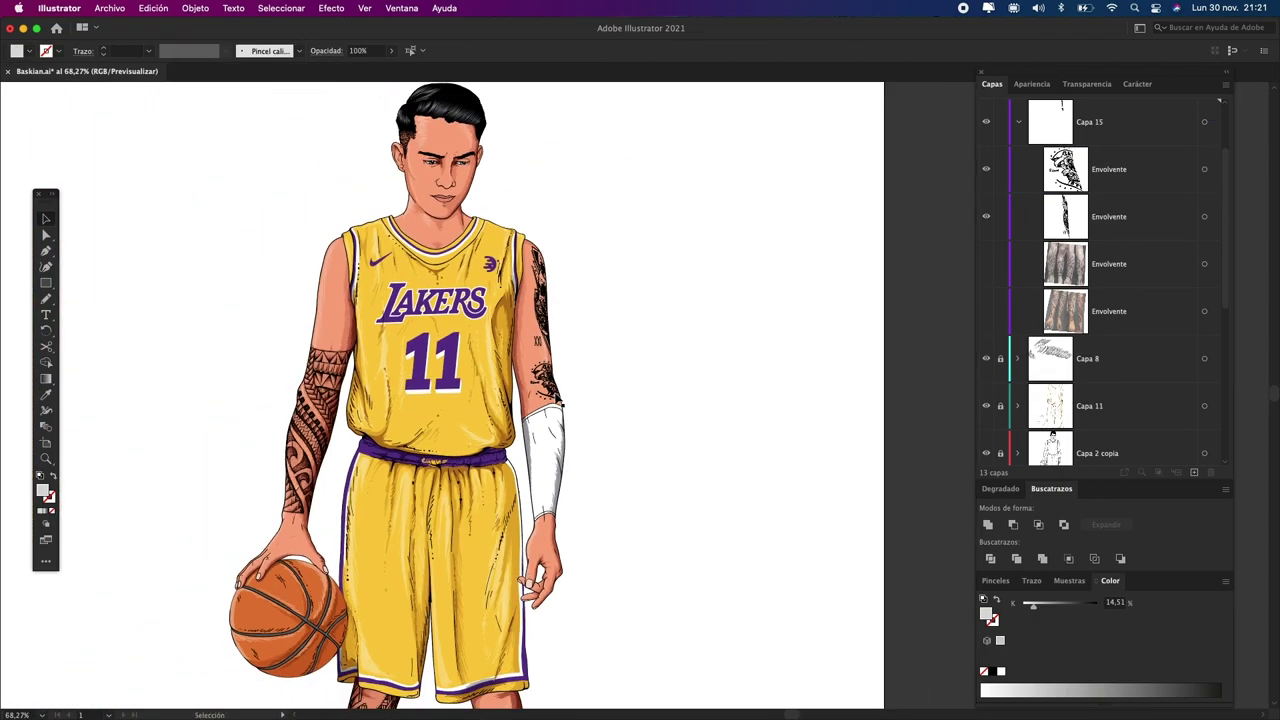
- Undo the forearm wrap, bring the logo to front, and move logo and rectangle left
scroll(560, 395, "down", 1)
scroll(560, 395, "up", 2)
scroll(727, 490, "up", 1)
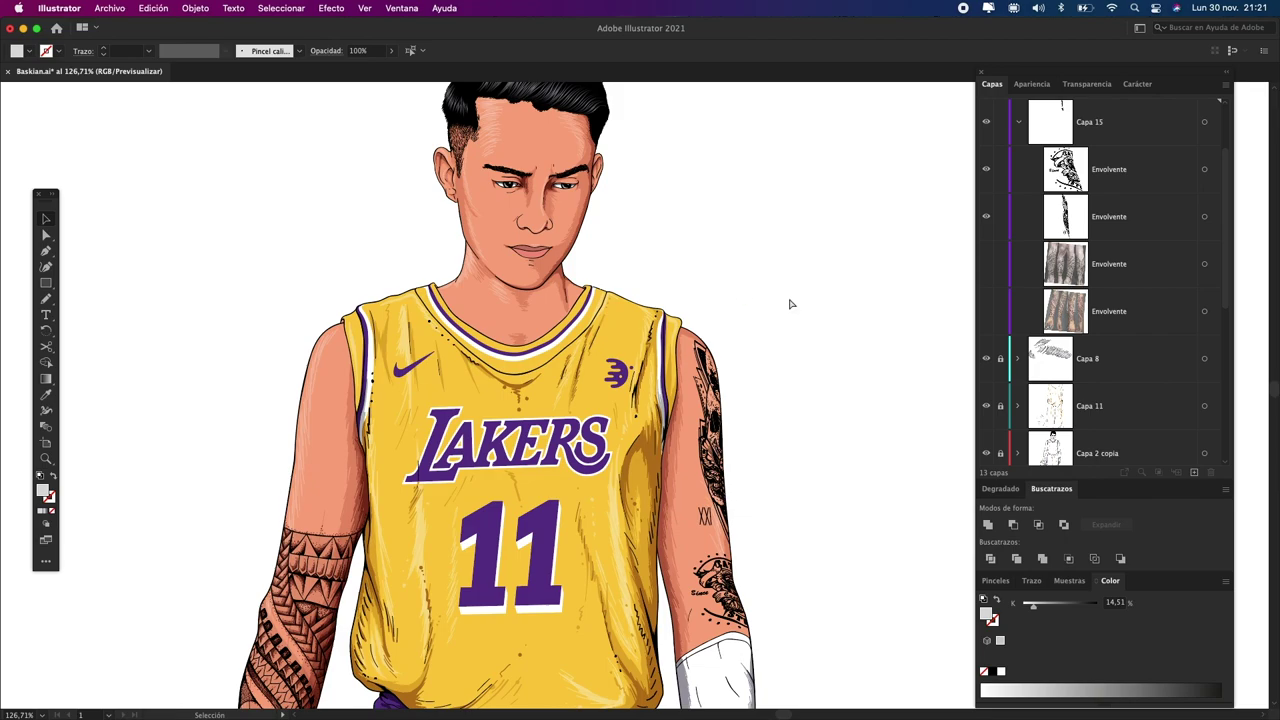
key("ctrl+z")
scroll(787, 315, "right", 1)
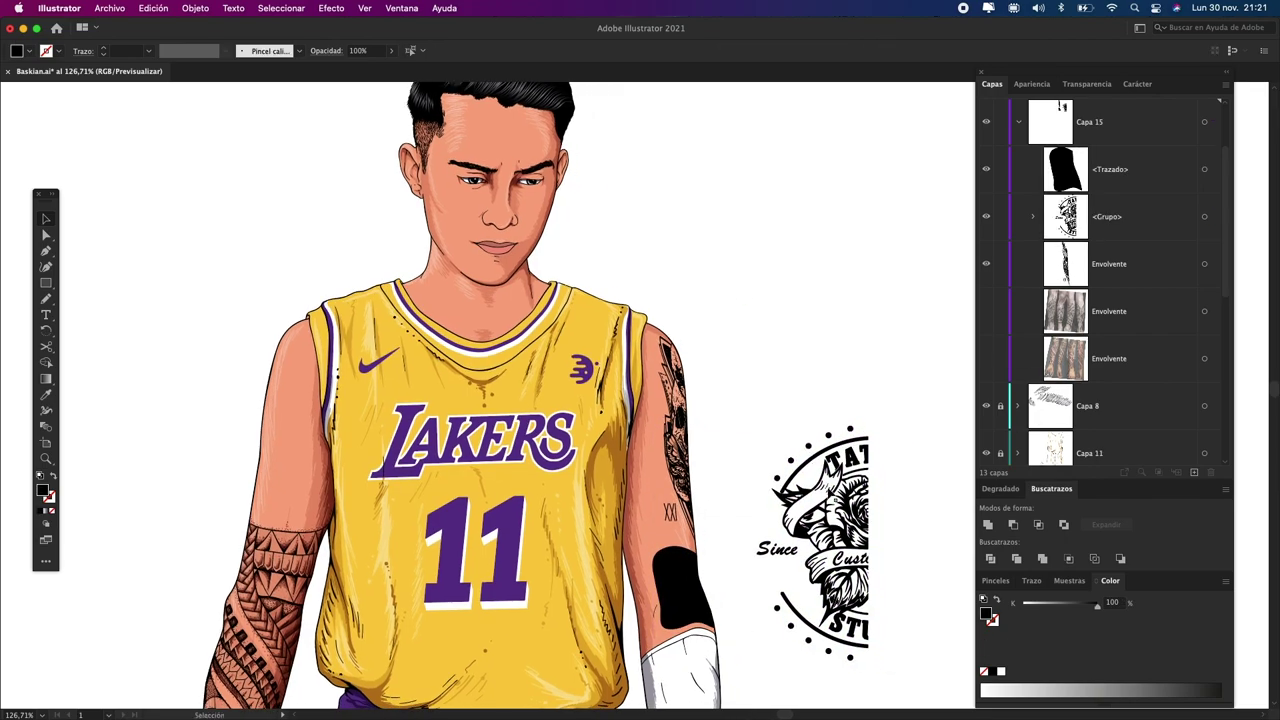
key("ctrl+shift+bracketright")
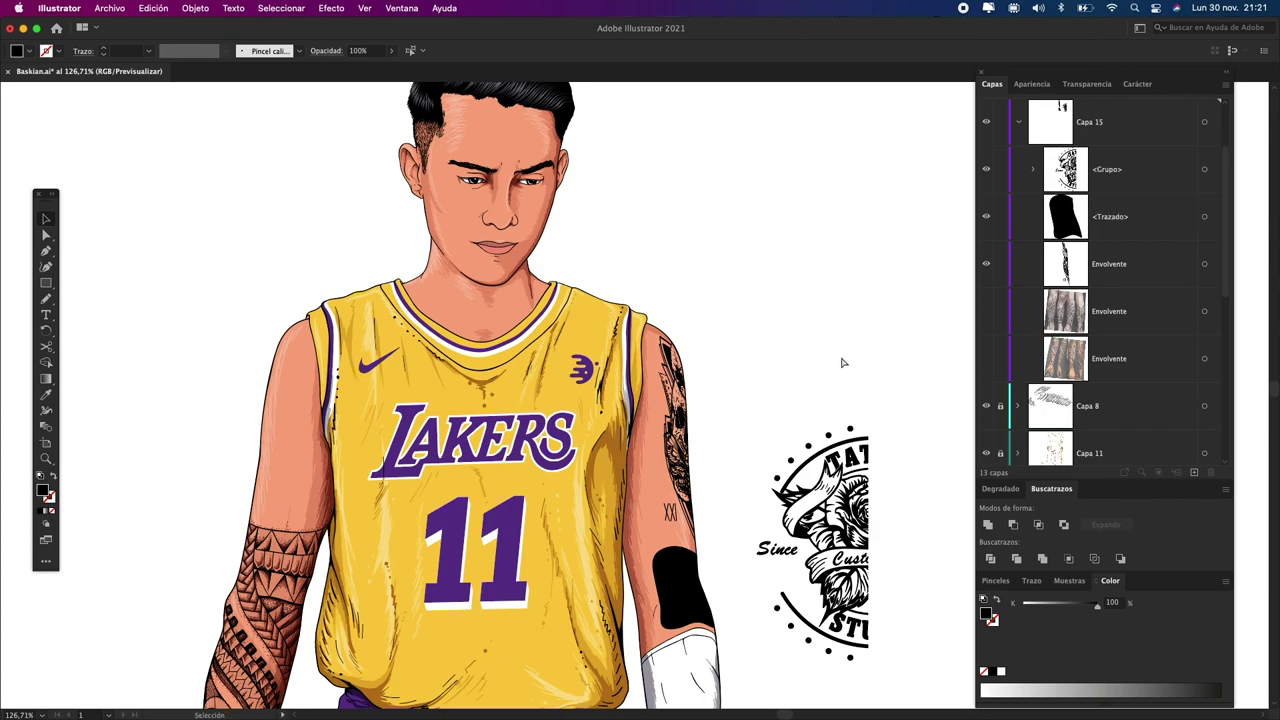
left_click_drag(812, 520, 280, 380)
scroll(455, 412, "up", 3)
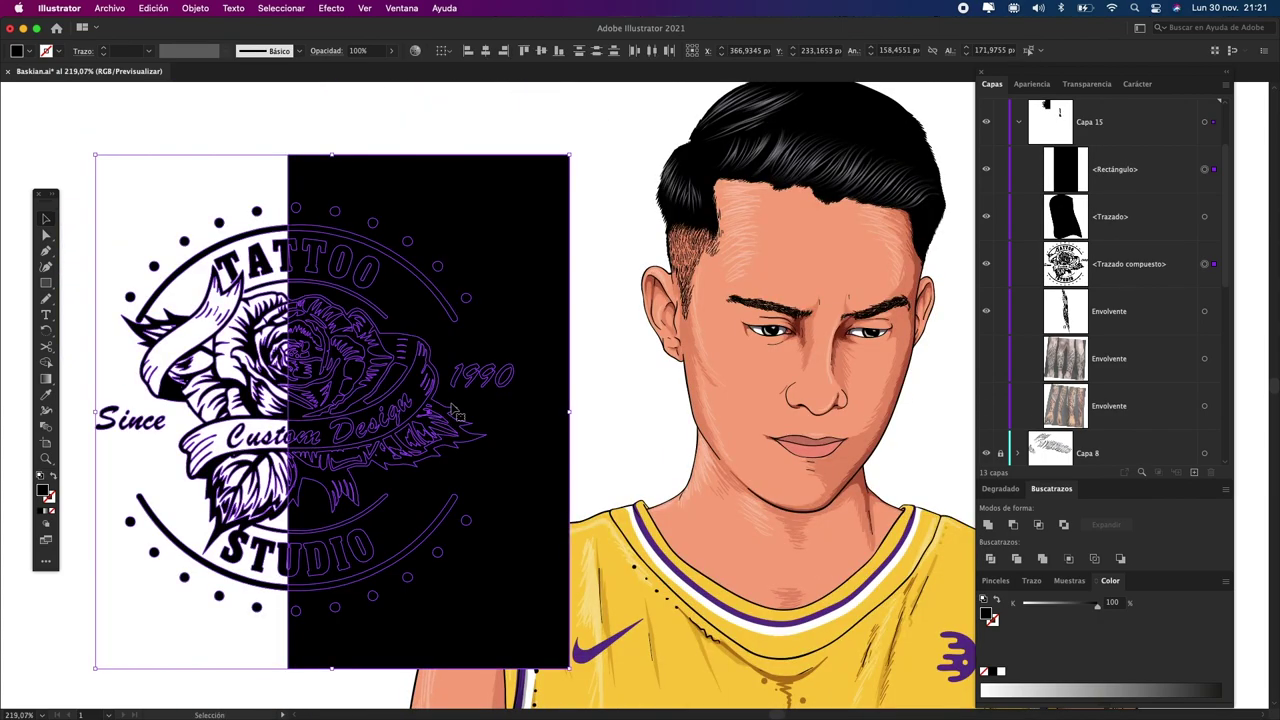
- Pencil-draw a closed black shape over the player's neck
left_click(571, 363)
key("n")
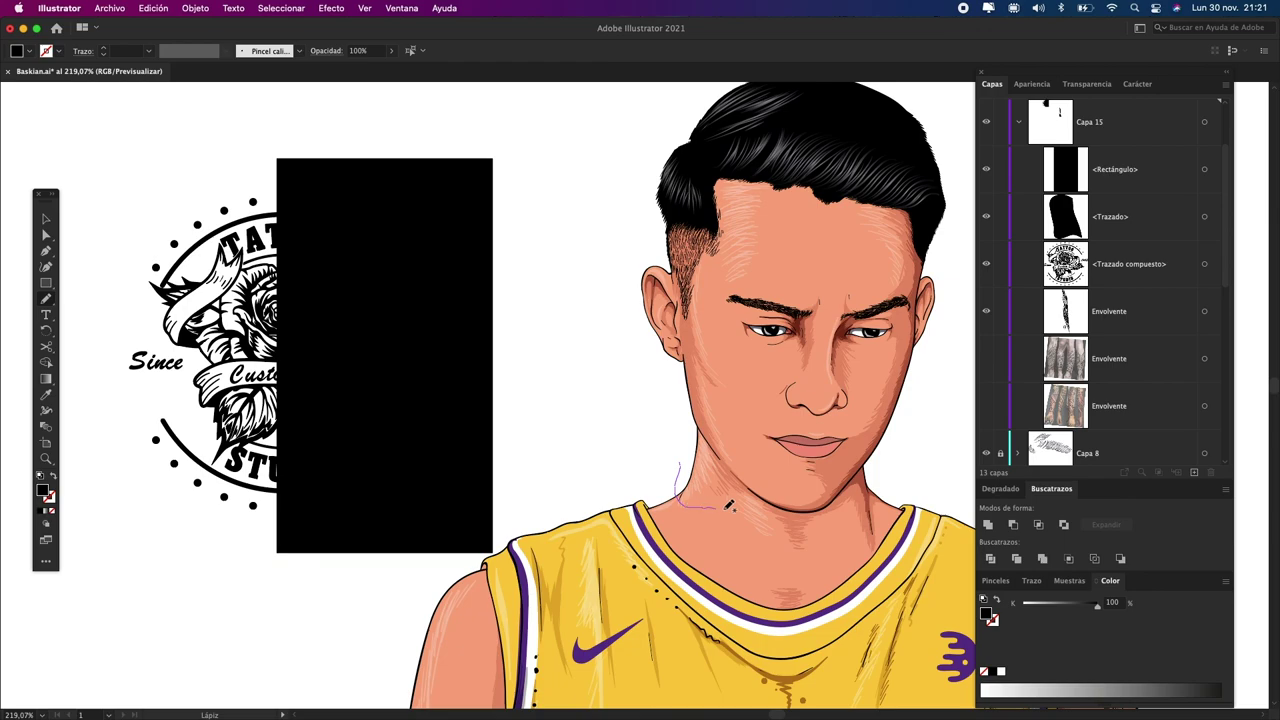
left_click_drag(724, 454, 690, 420)
key("v")
key("shift+m")
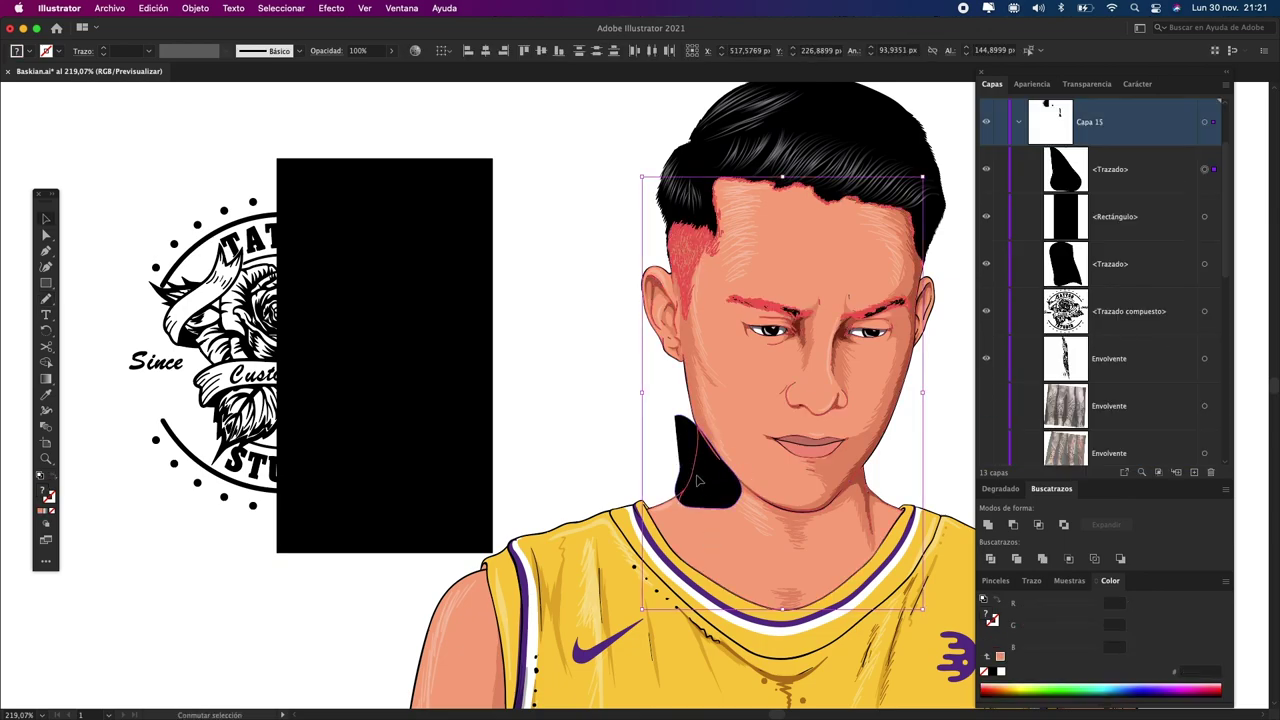
key("v")
left_click(633, 460)
- Move the black rectangle over the logo's left half and remove it with Minus Front
left_click(200, 400)
left_click_drag(469, 349, 254, 349)
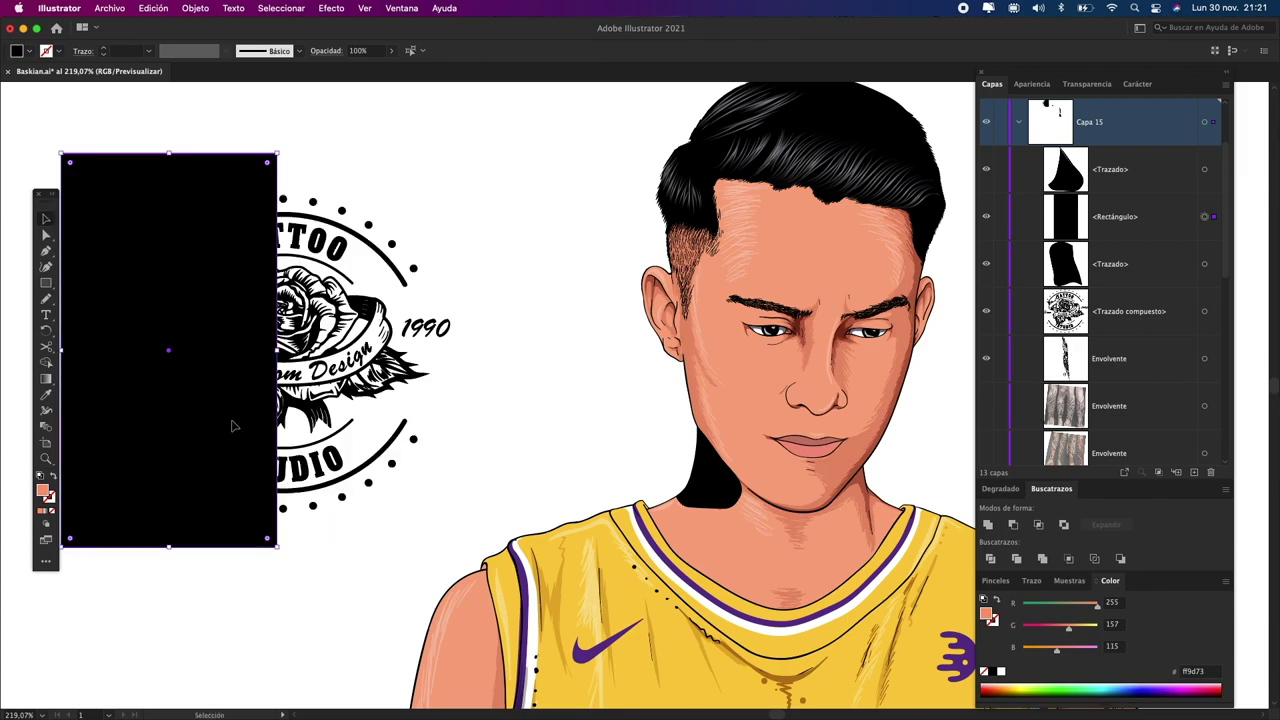
left_click(325, 364, "shift")
left_click(1012, 525)
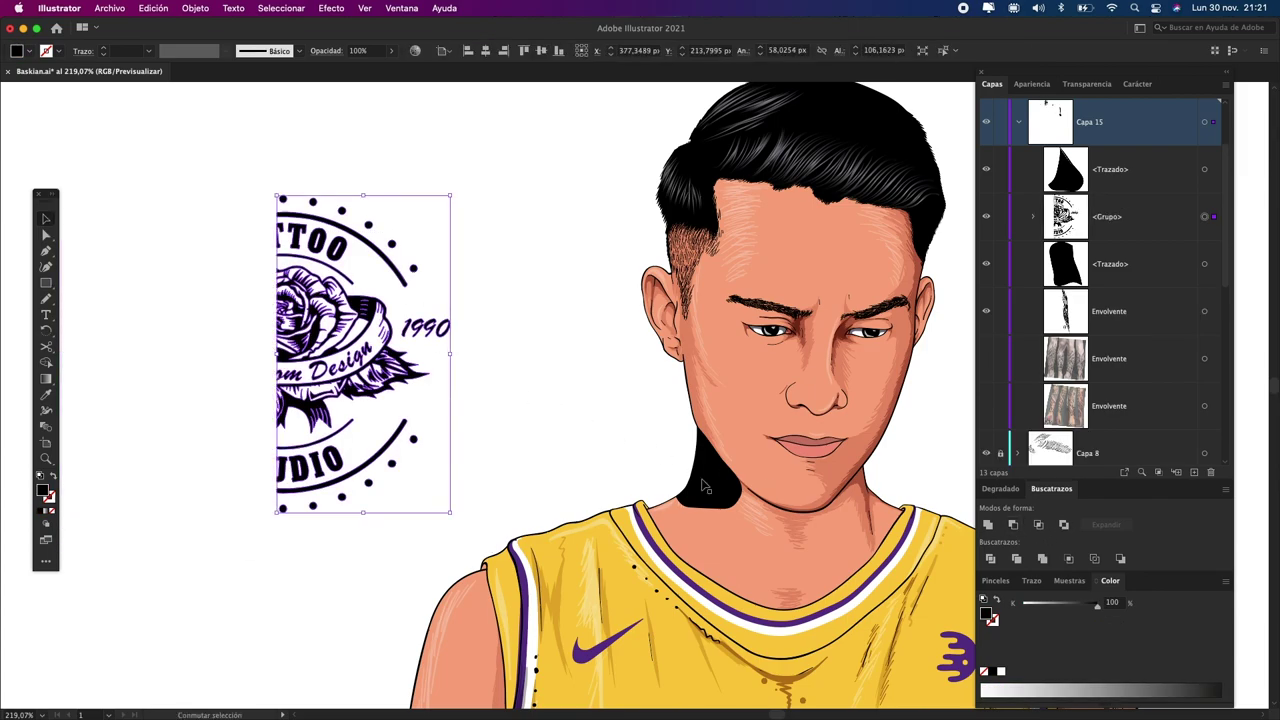
scroll(490, 468, "down", 2)
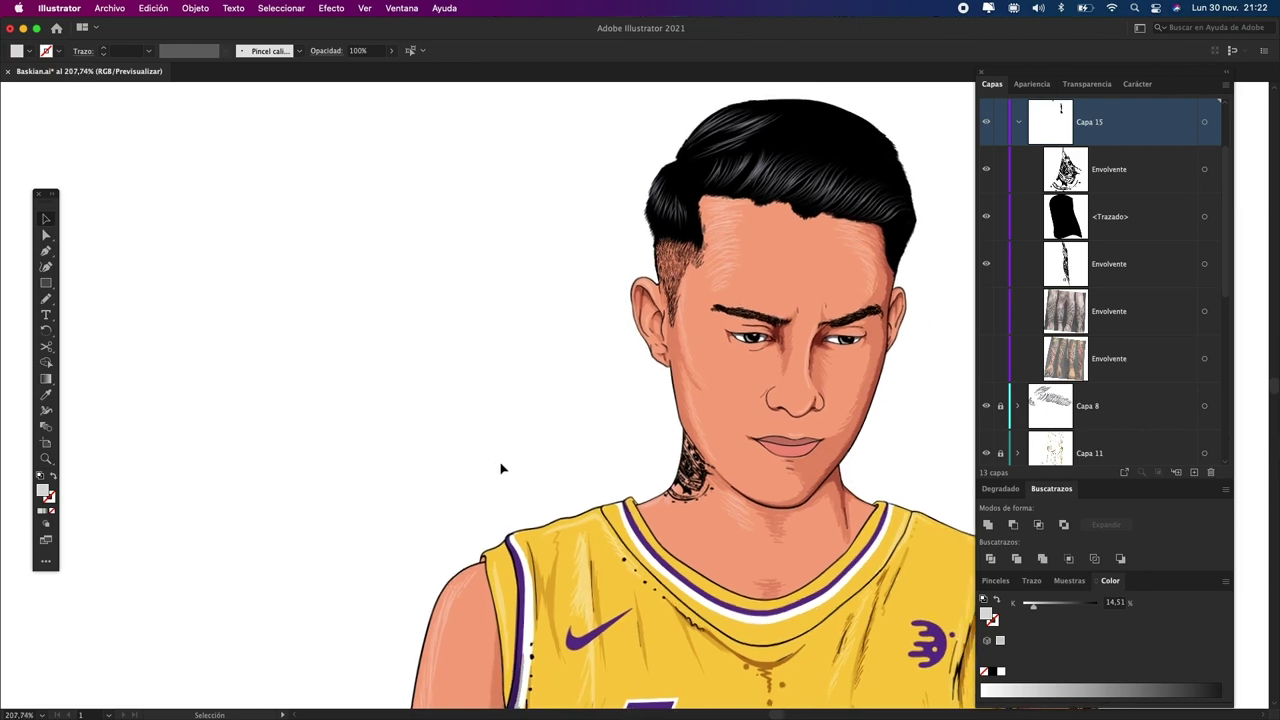
scroll(500, 466, "down", 2)
left_click_drag(613, 499, 547, 427)
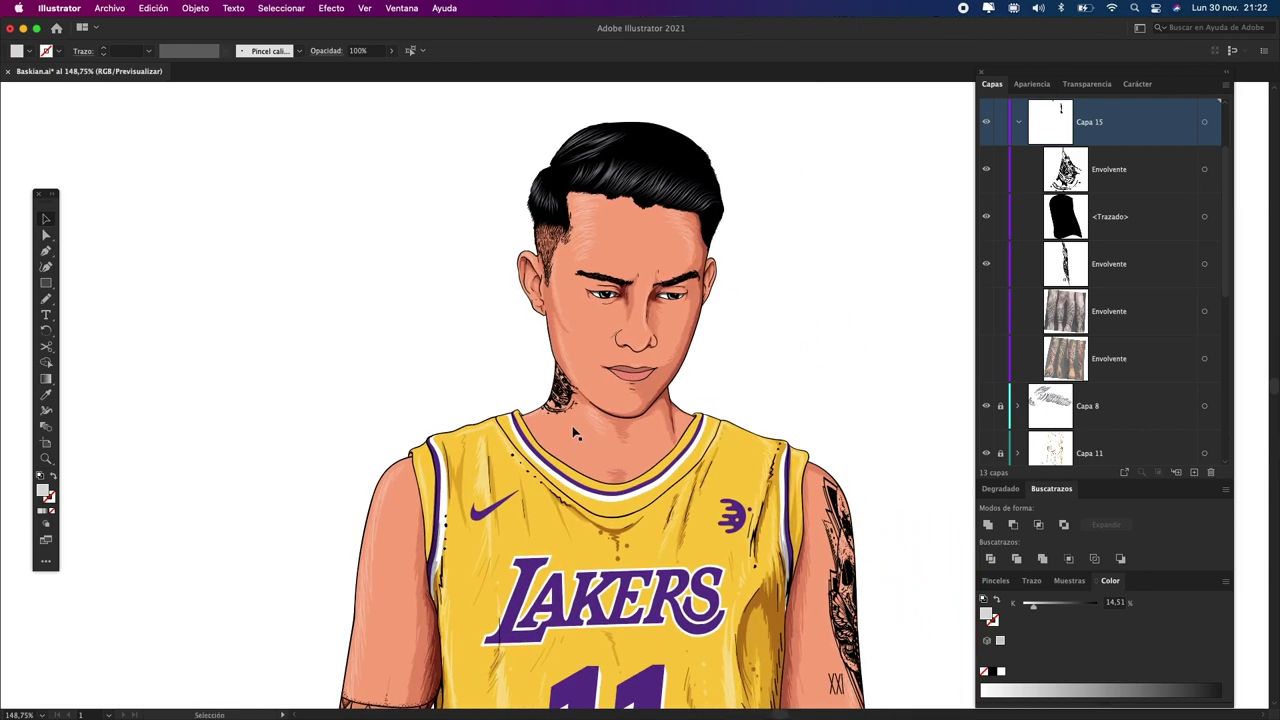
scroll(571, 428, "down", 2)
scroll(614, 466, "down", 2)
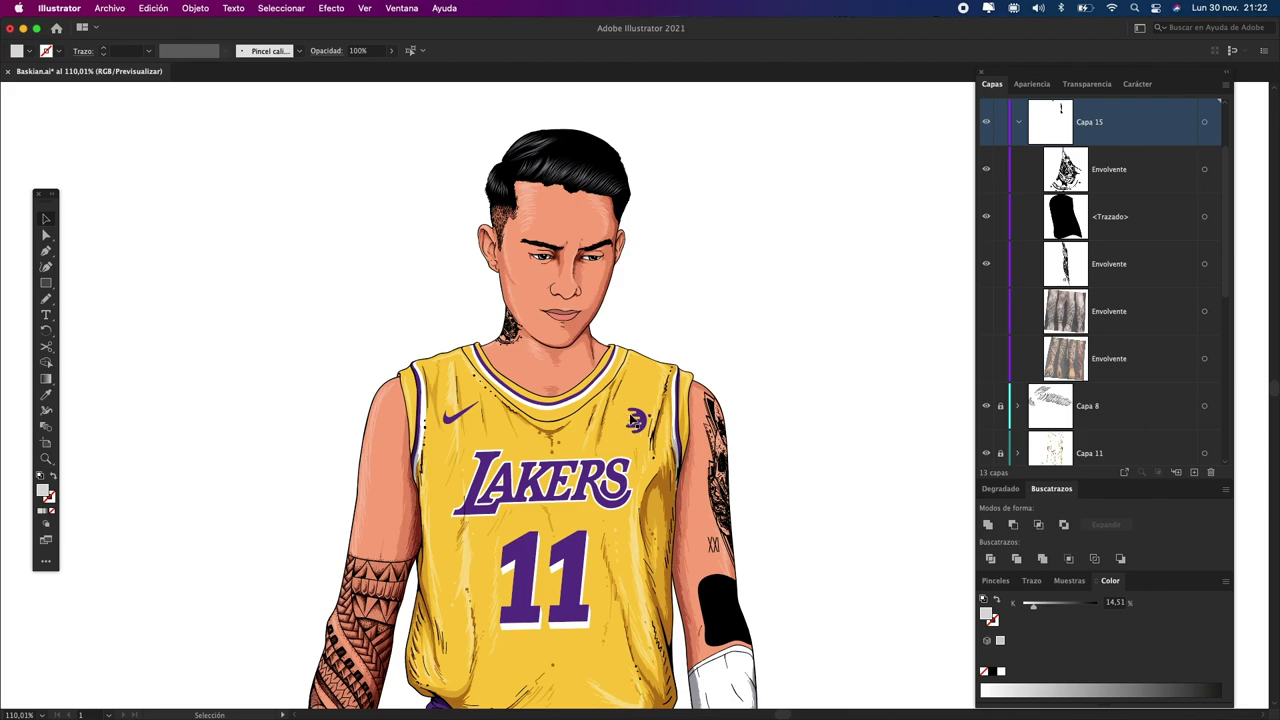
scroll(751, 414, "down", 2)
scroll(666, 351, "down", 1)
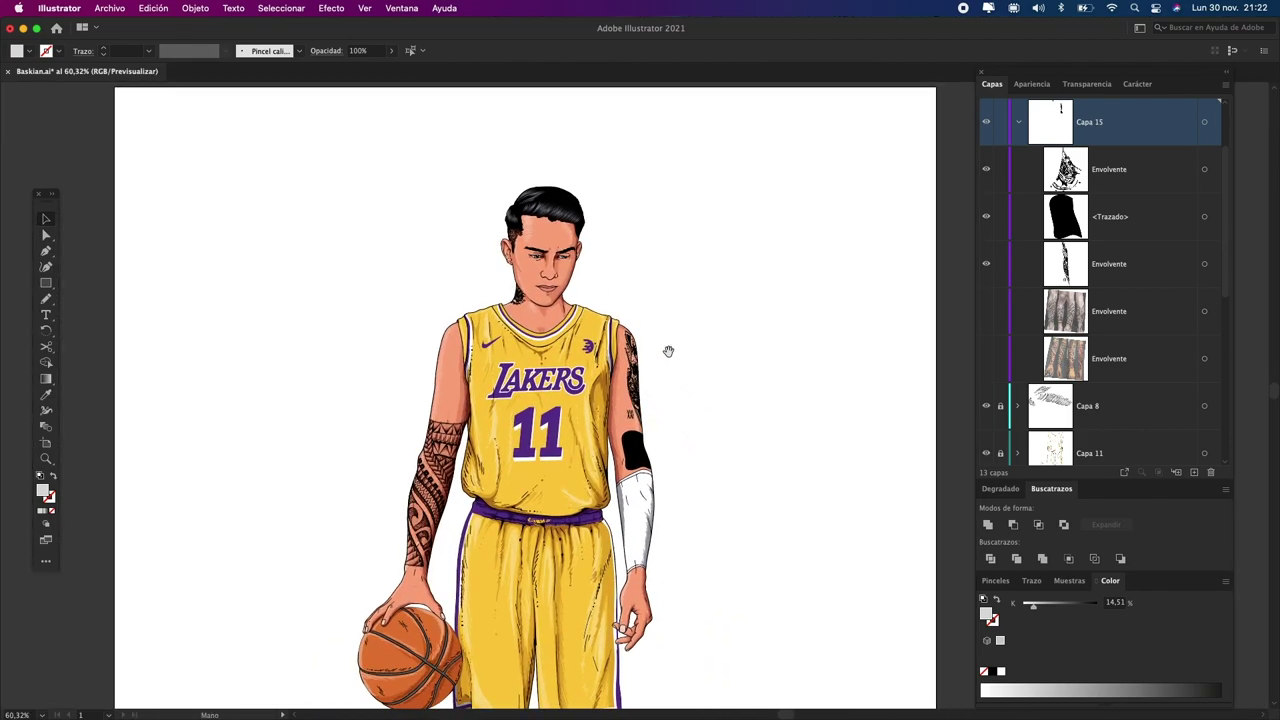
scroll(703, 380, "up", 1)
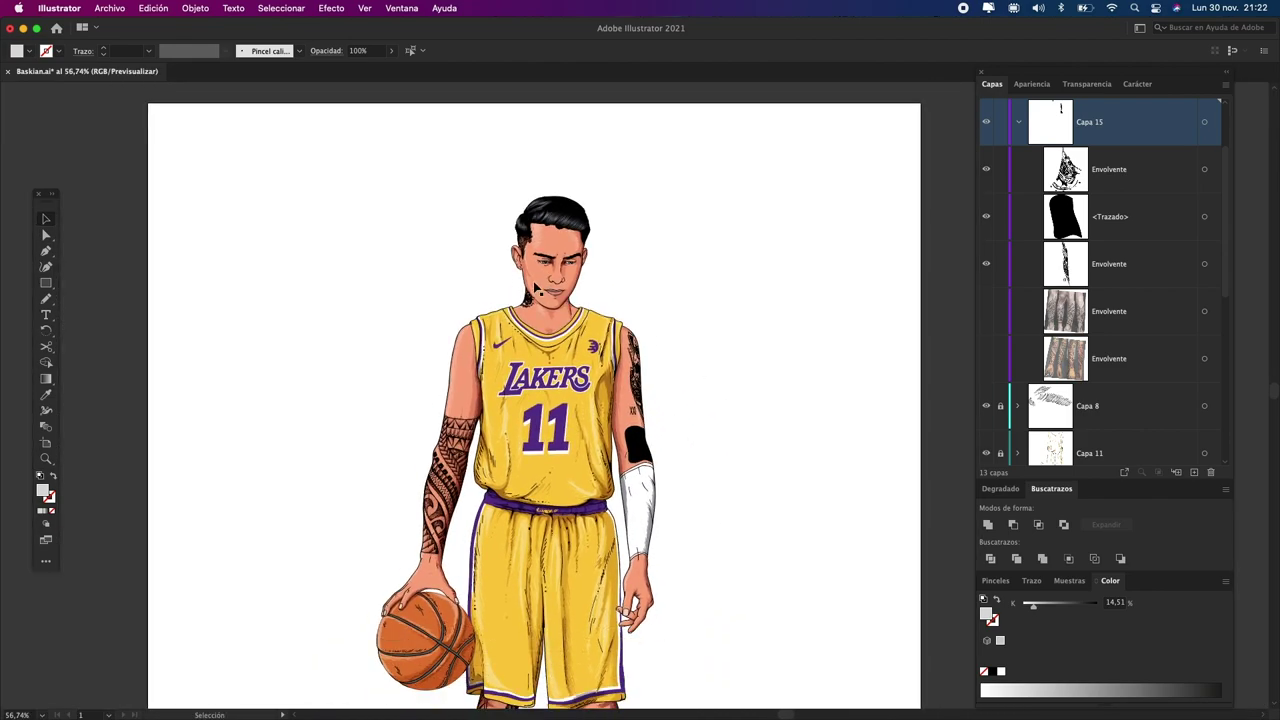
scroll(535, 288, "up", 3)
scroll(535, 290, "up", 2)
scroll(537, 340, "up", 2)
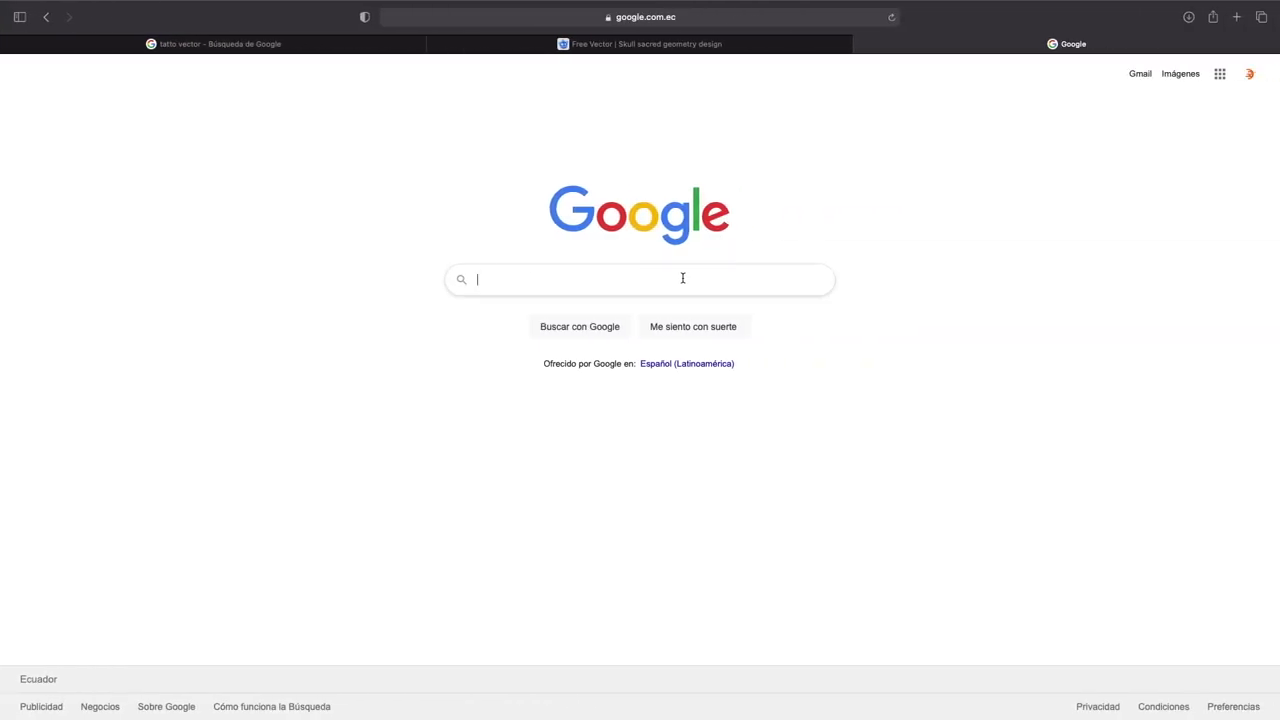
- Search Google Images for 'tattoo desing' and drag the snake tattoo preview into Illustrator
left_click(683, 278)
type("tattoo desing")
key("Return")
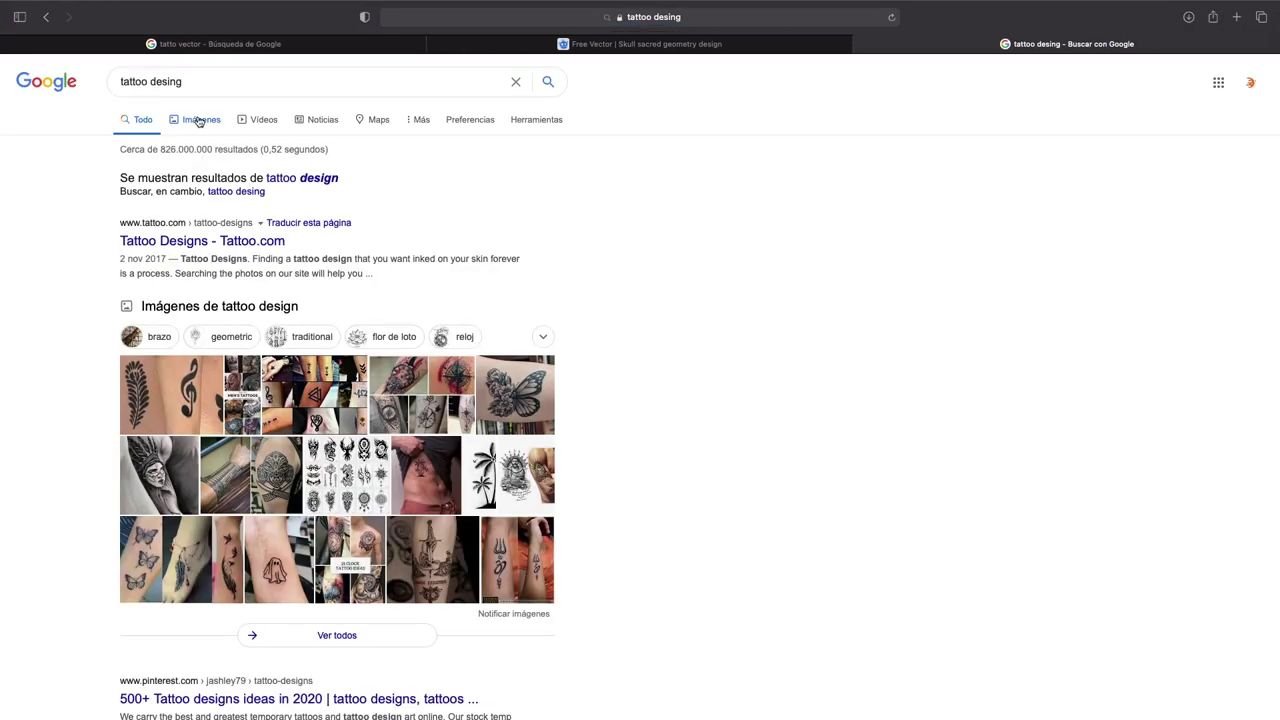
left_click(201, 119)
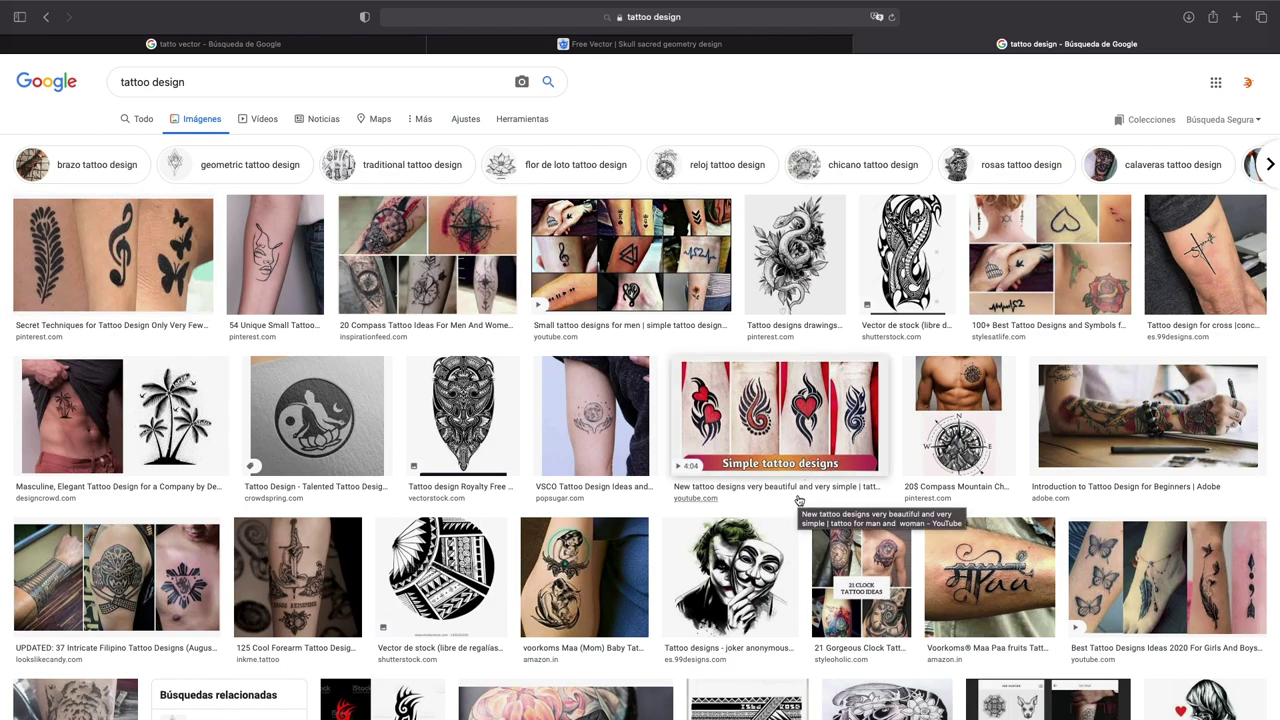
left_click(805, 247)
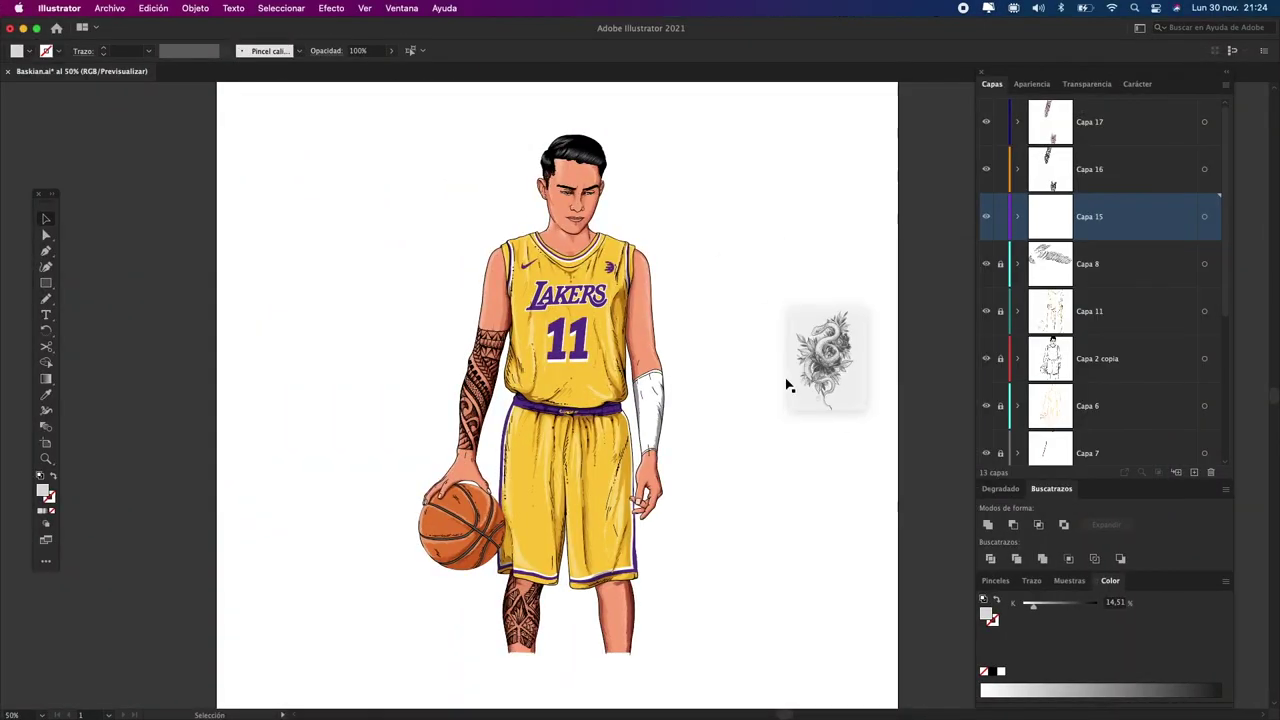
left_click_drag(993, 312, 776, 368)
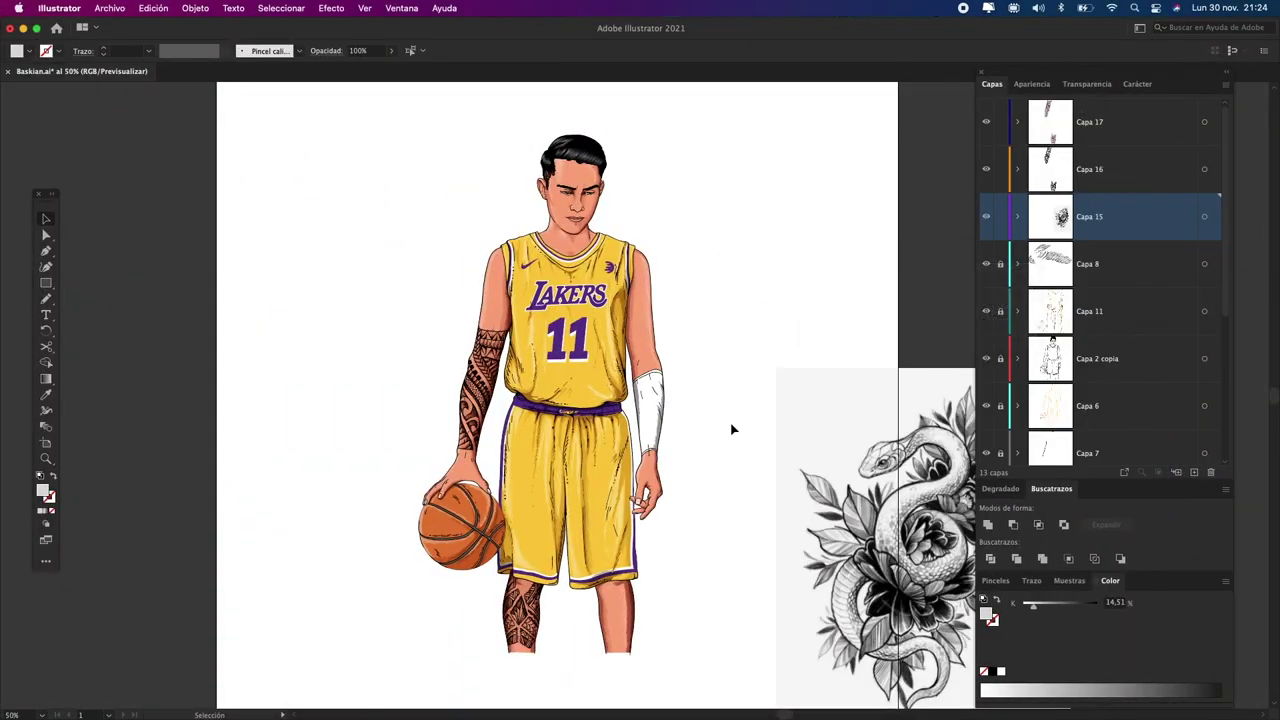
- Position the snake tattoo image beside the player figure
scroll(731, 431, "right", 10)
left_click_drag(667, 415, 798, 342)
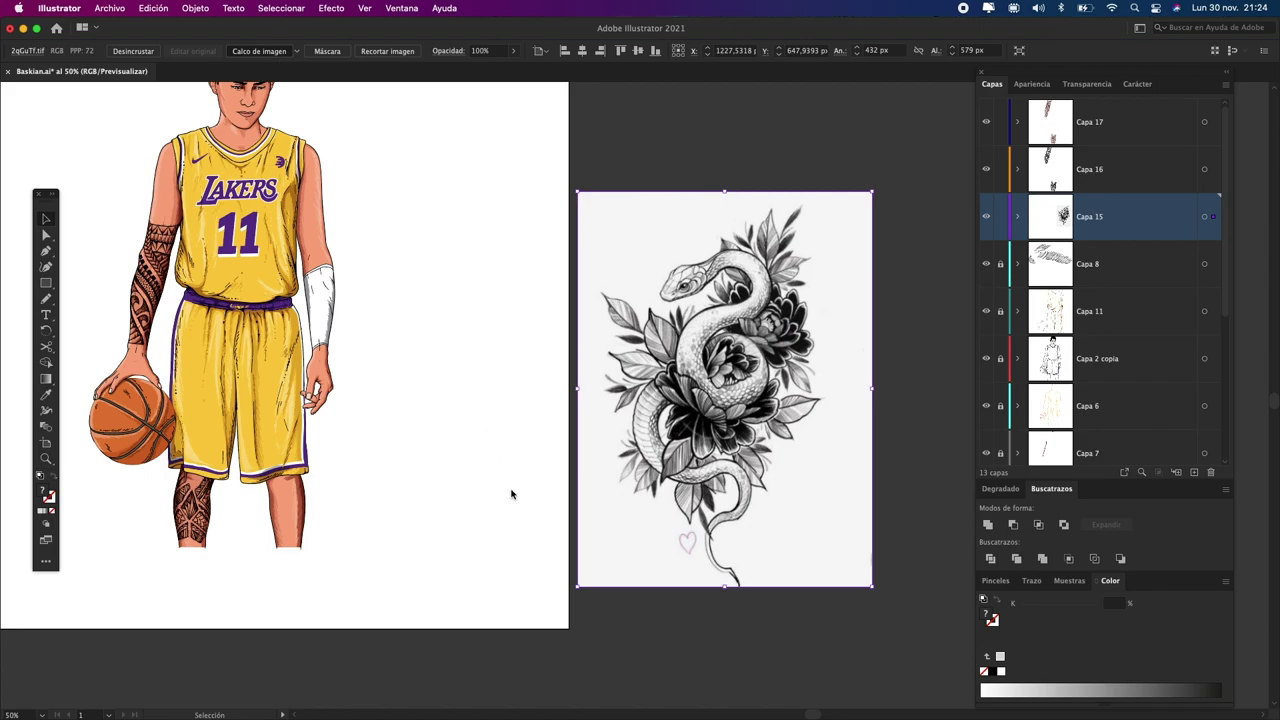
key("super+z")
scroll(540, 449, "left", 5)
scroll(540, 449, "up", 3)
left_click_drag(759, 490, 628, 473)
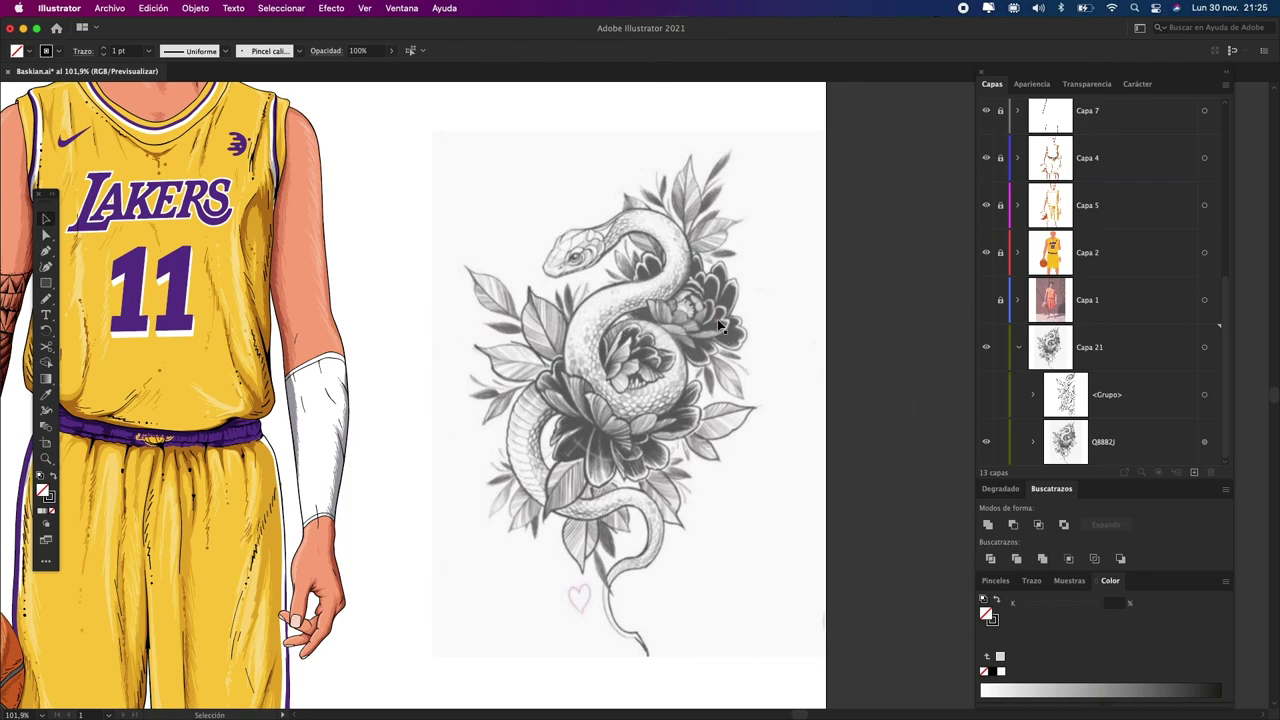
- Draw a black, outline-free rectangle over the sketch's right half and hide the shaded photo
key("m")
mouse_move(627, 113)
left_mouse_down()
mouse_move(866, 595)
mouse_move(853, 593)
left_mouse_up()
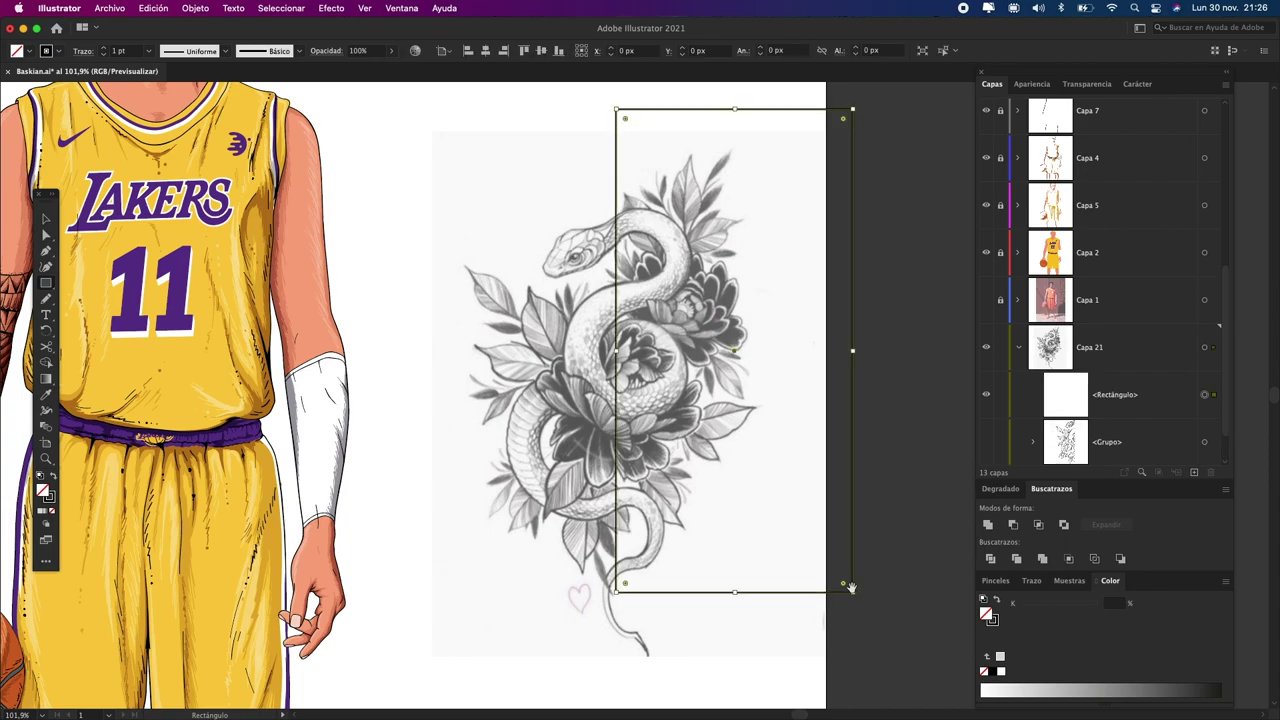
key("shift+x")
left_click(896, 546)
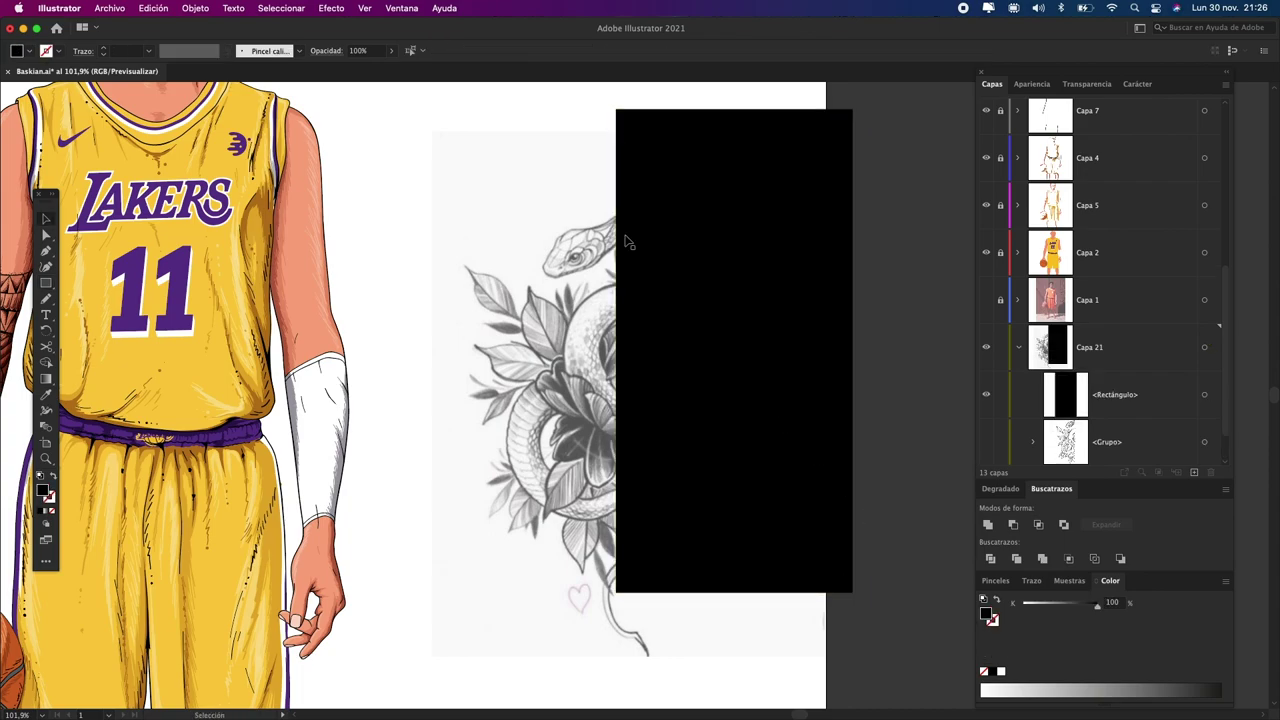
key("ctrl+b")
left_click(986, 441)
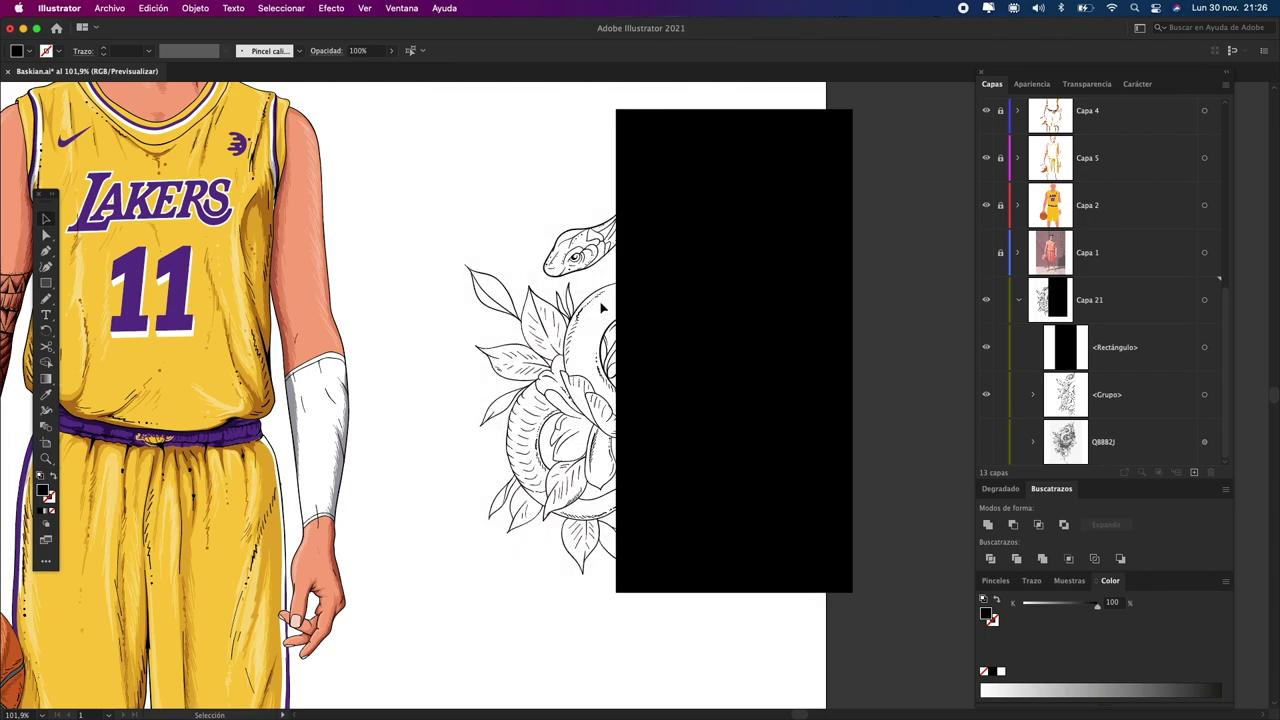
left_click_drag(726, 366, 735, 366)
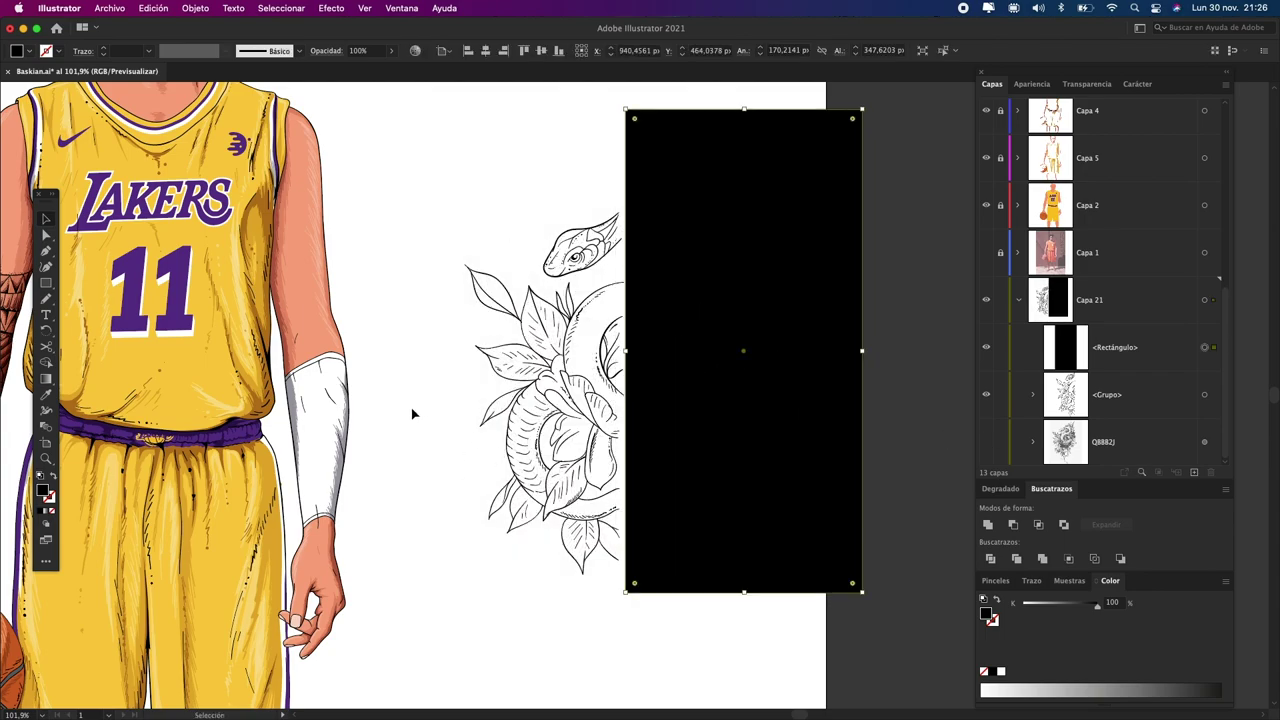
- Trim off the sketch's right half, expand the line art, and shrink it to about 58%
key("Delete")
key("ctrl+a")
key("ctrl+1")
left_click(195, 8)
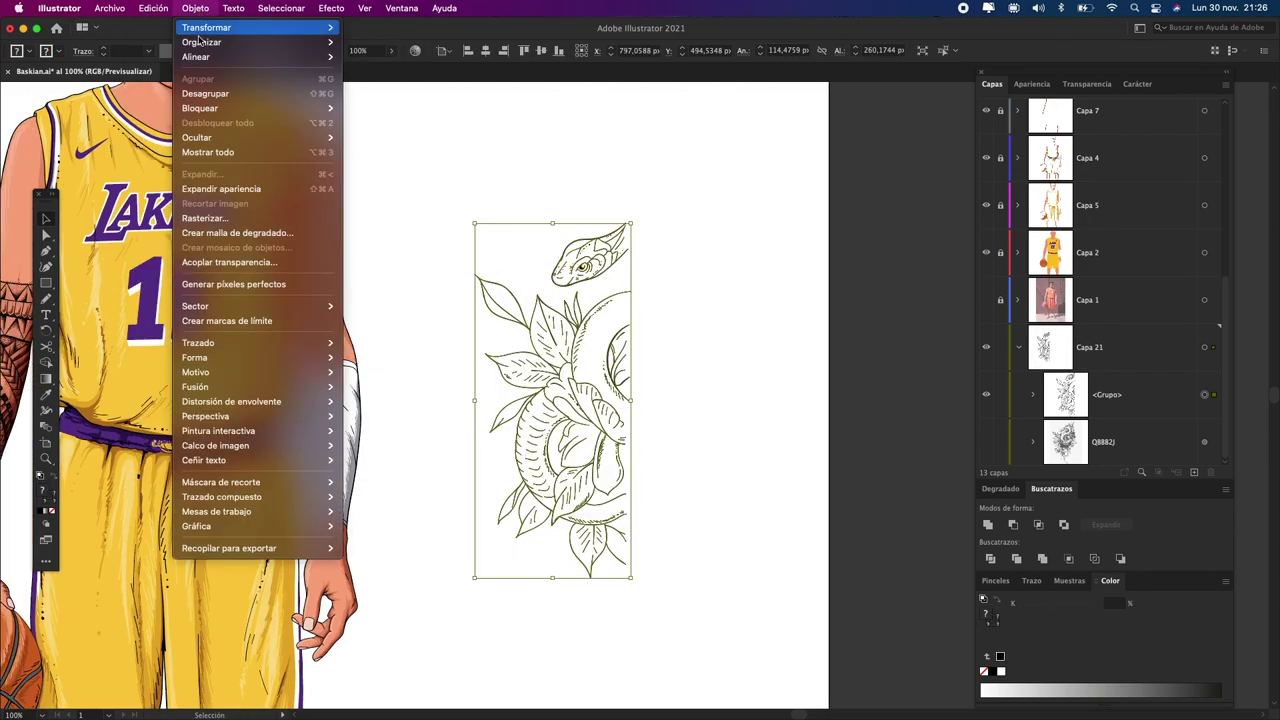
left_click(230, 190)
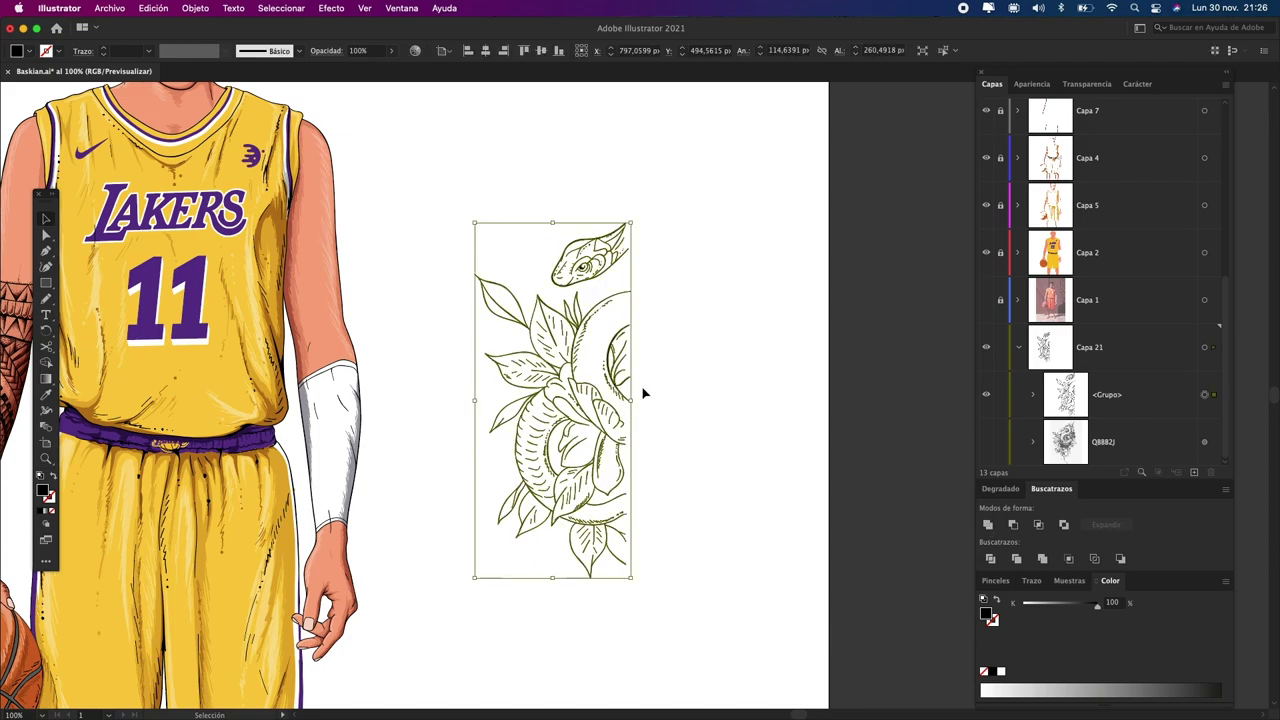
left_click_drag(646, 383, 600, 383)
key("ctrl+shift+a")
scroll(450, 380, "up", 5)
key("b")
left_click_drag(485, 360, 510, 376)
- Pencil a closed black shape covering the player's upper arm, beside the half snake-and-flowers sketch
key("n")
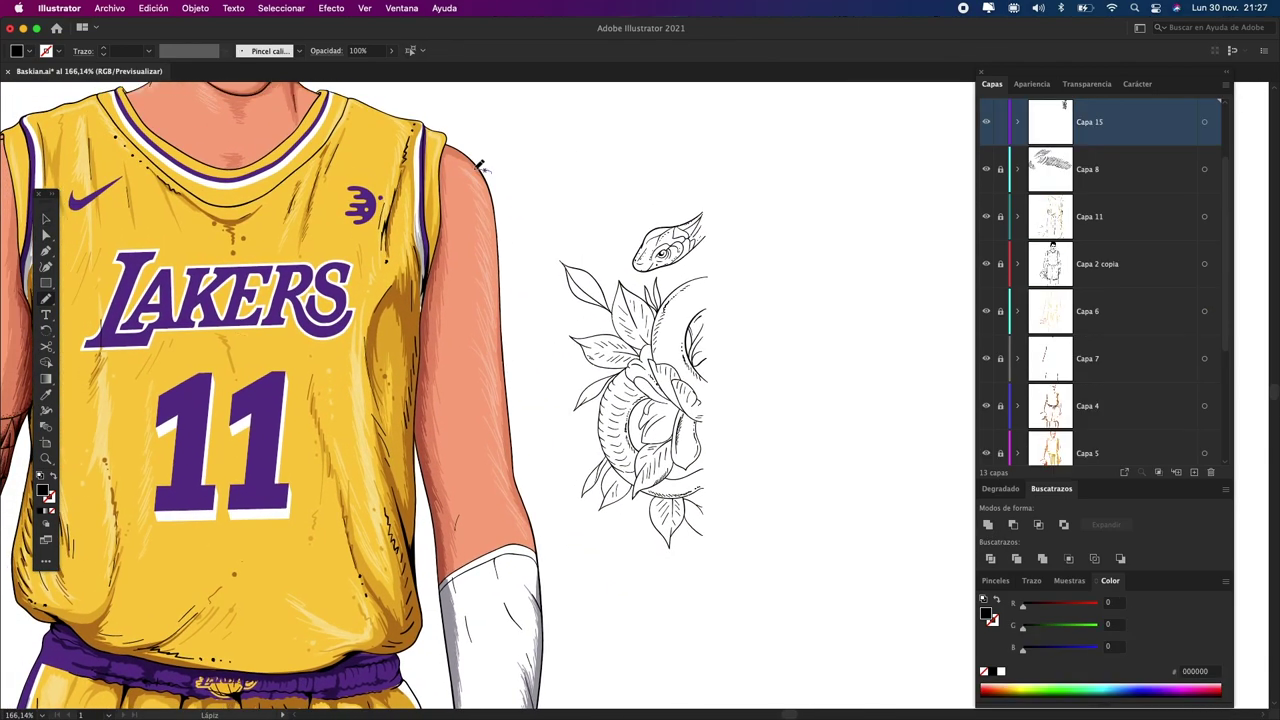
left_click_drag(455, 257, 452, 395)
left_click_drag(532, 434, 528, 440)
key("v")
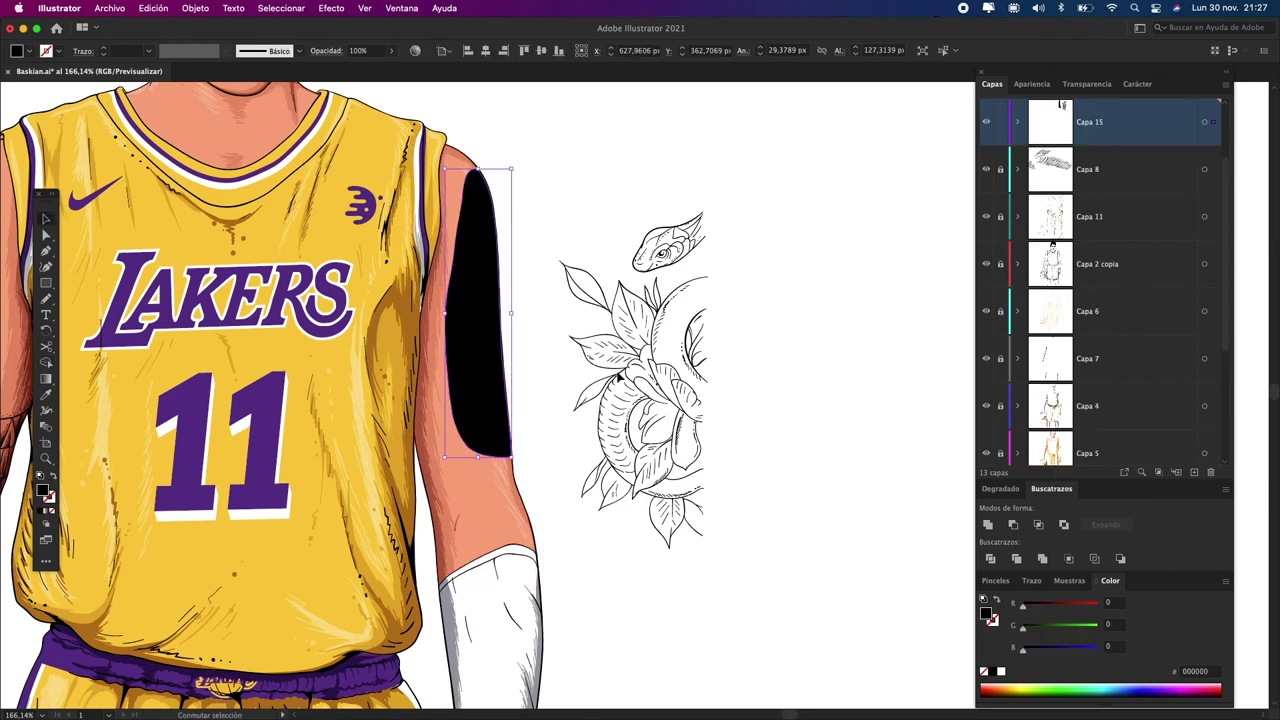
double_click(600, 386)
key("Escape")
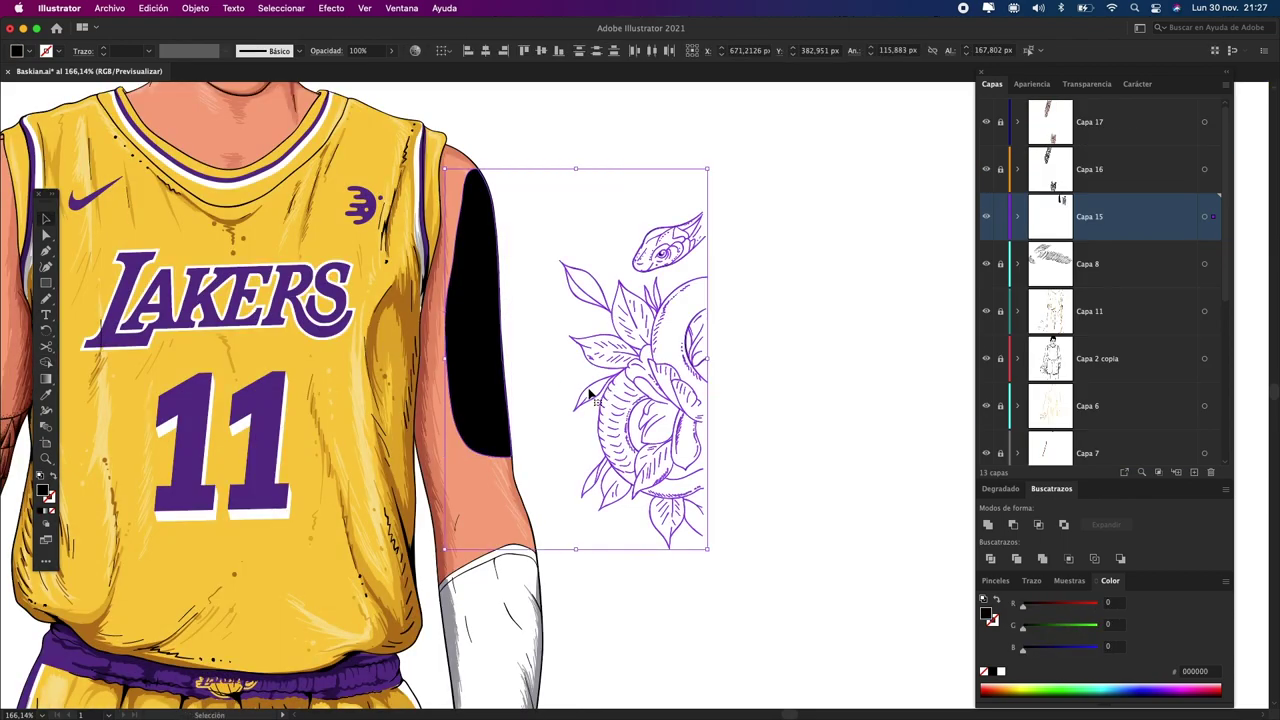